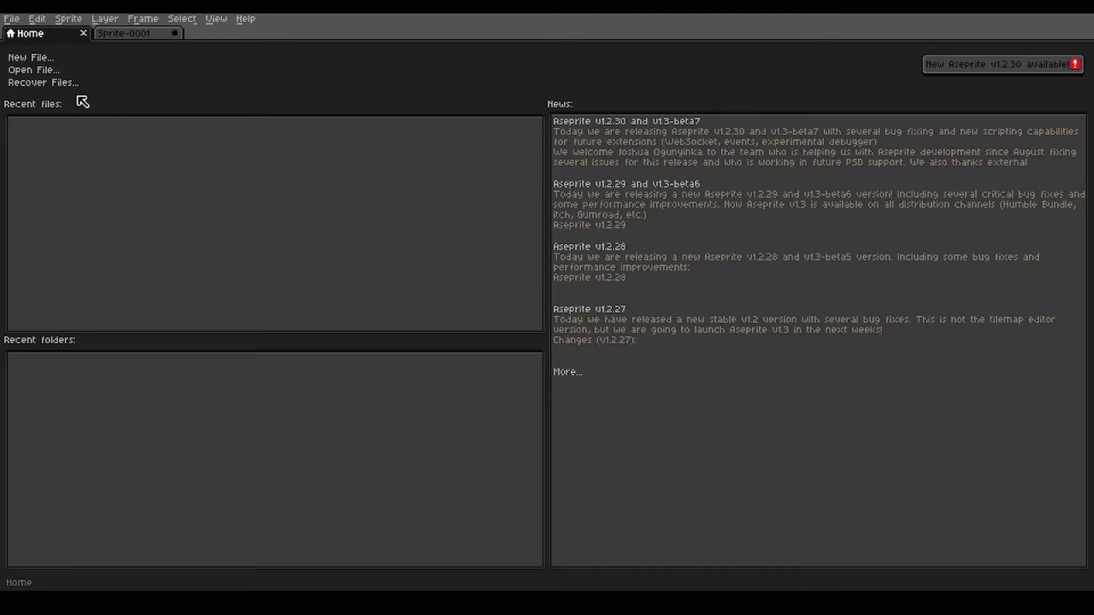
- Create a 120 × 120 px RGBA sprite with a transparent background and load the beachPalette.png palette
click(40, 59)
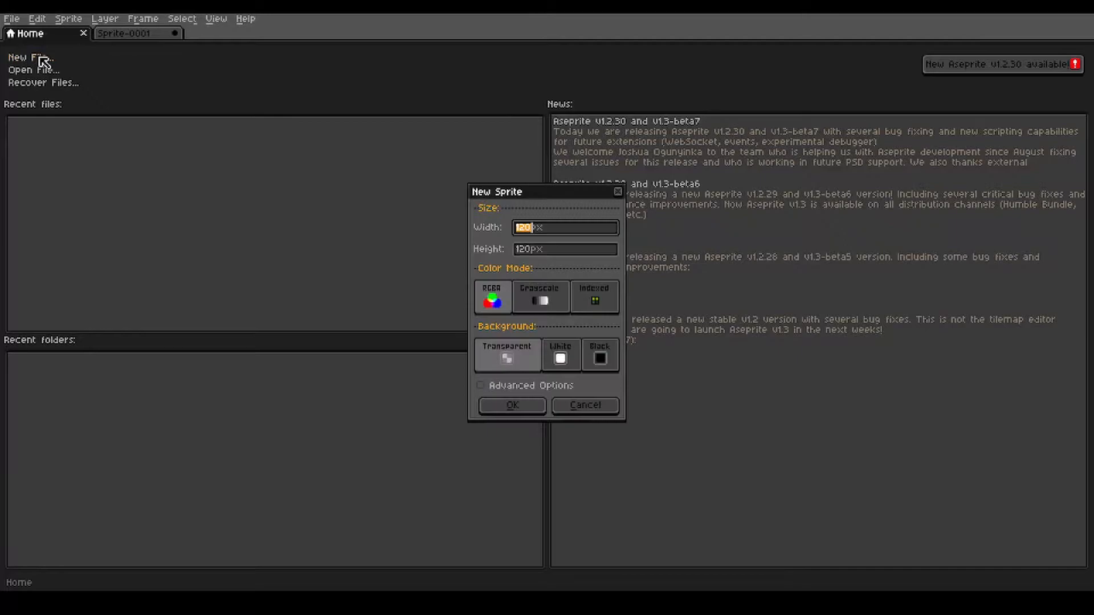
click(512, 406)
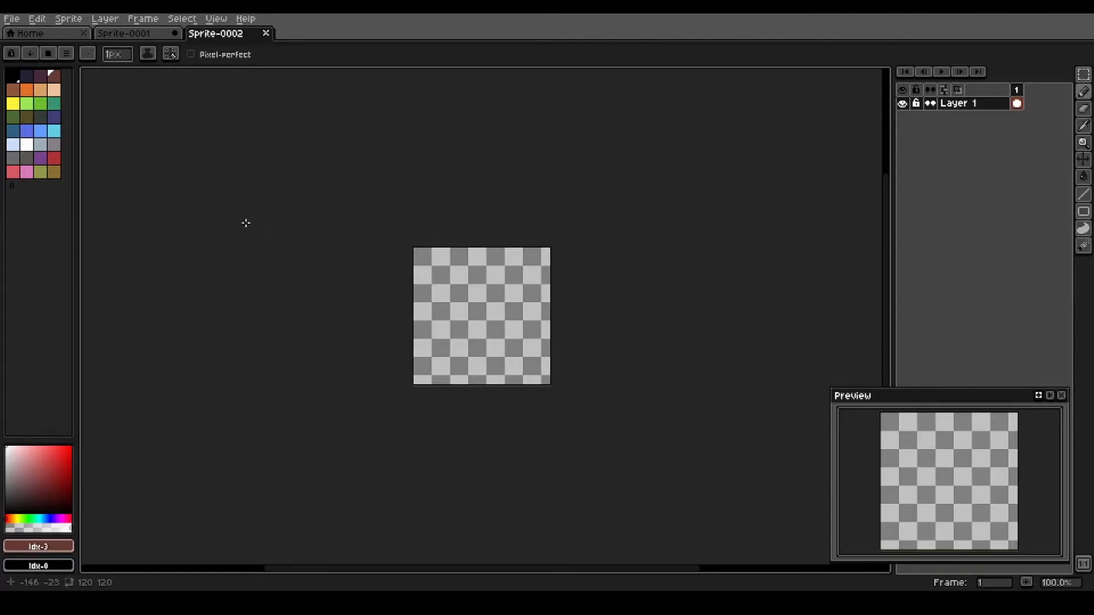
click(70, 54)
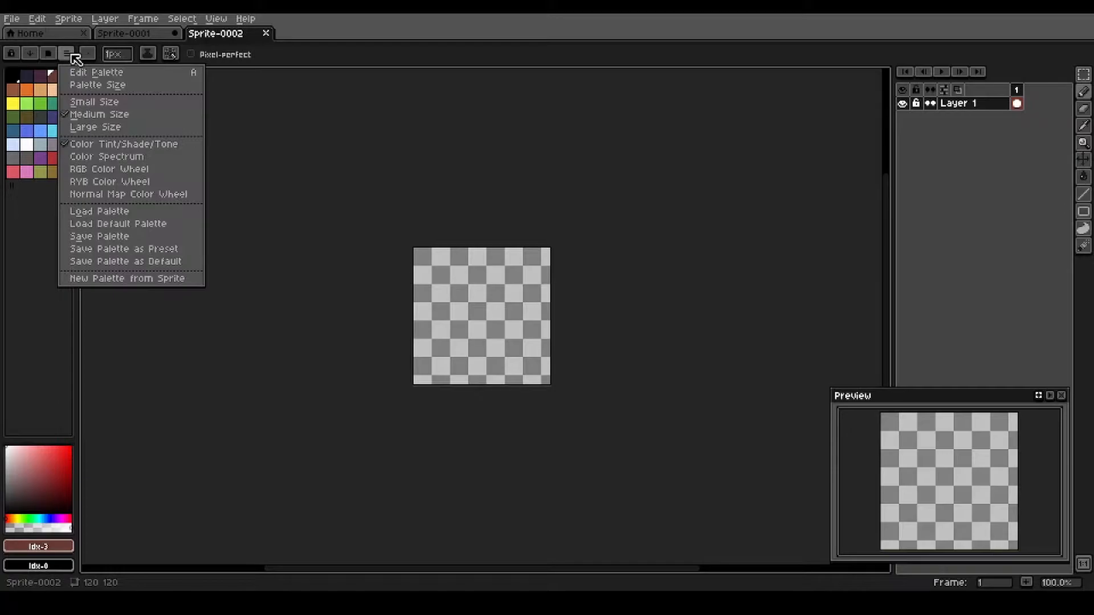
click(94, 212)
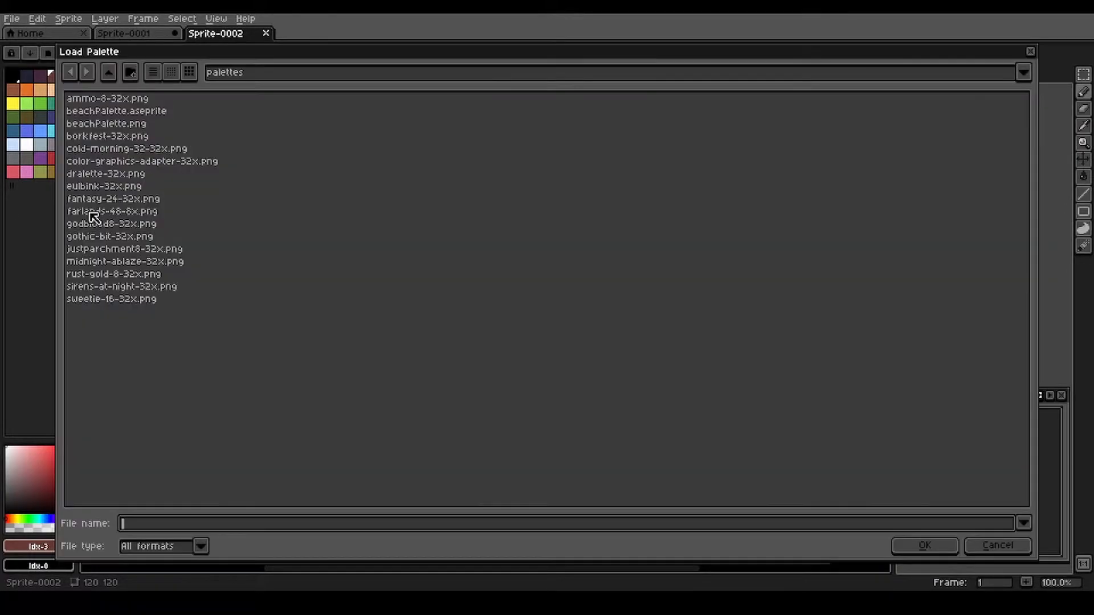
click(140, 124)
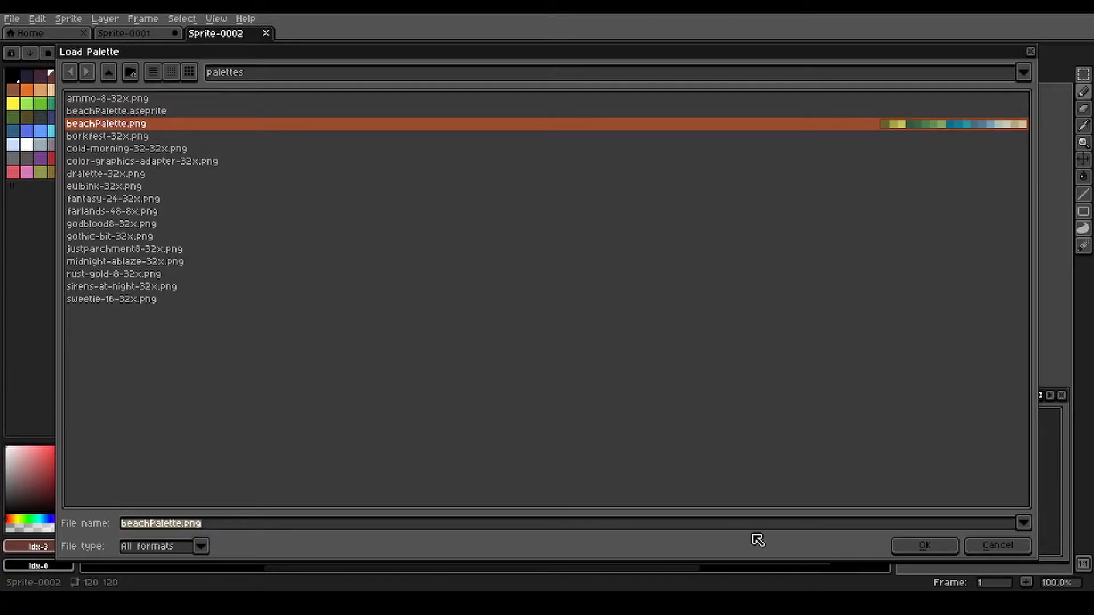
click(924, 546)
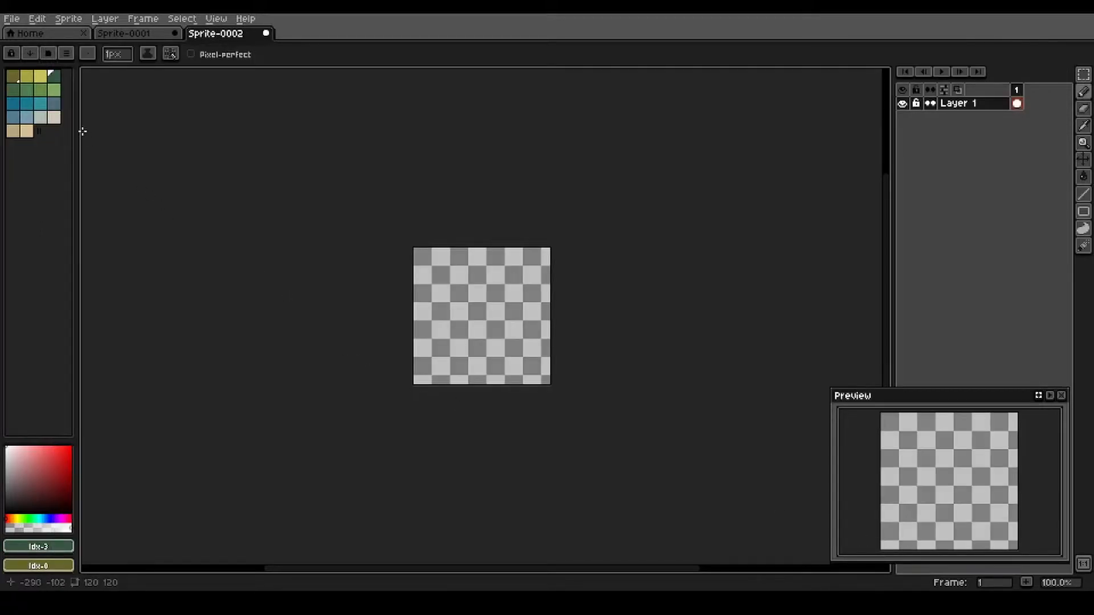
- Rename the sprite's only layer as lightBG
scroll(513, 281, up, 2)
drag(348, 341, 469, 285)
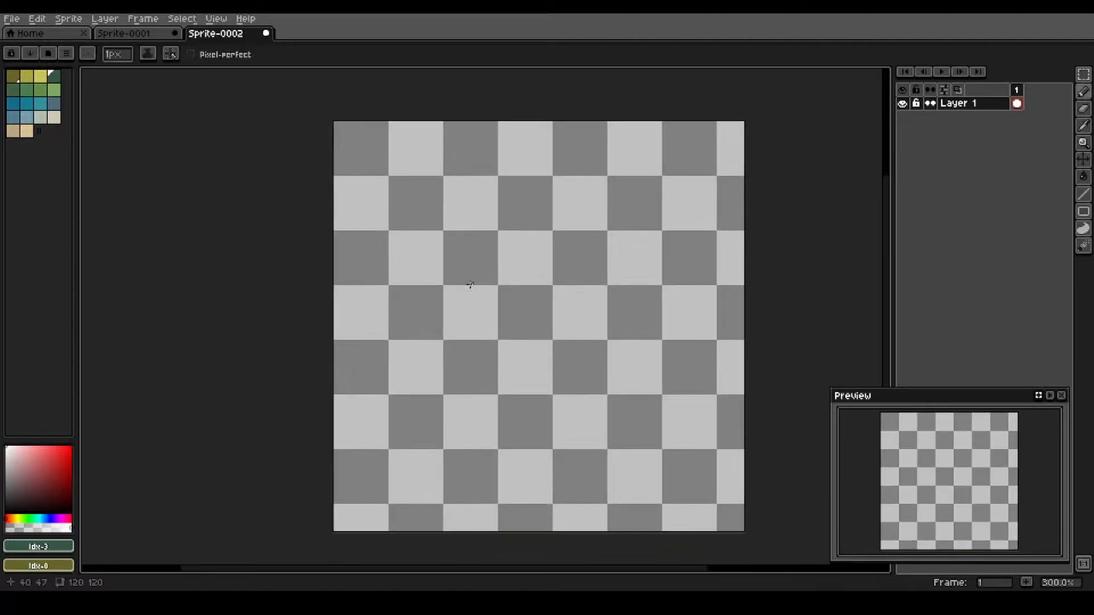
right_click(950, 105)
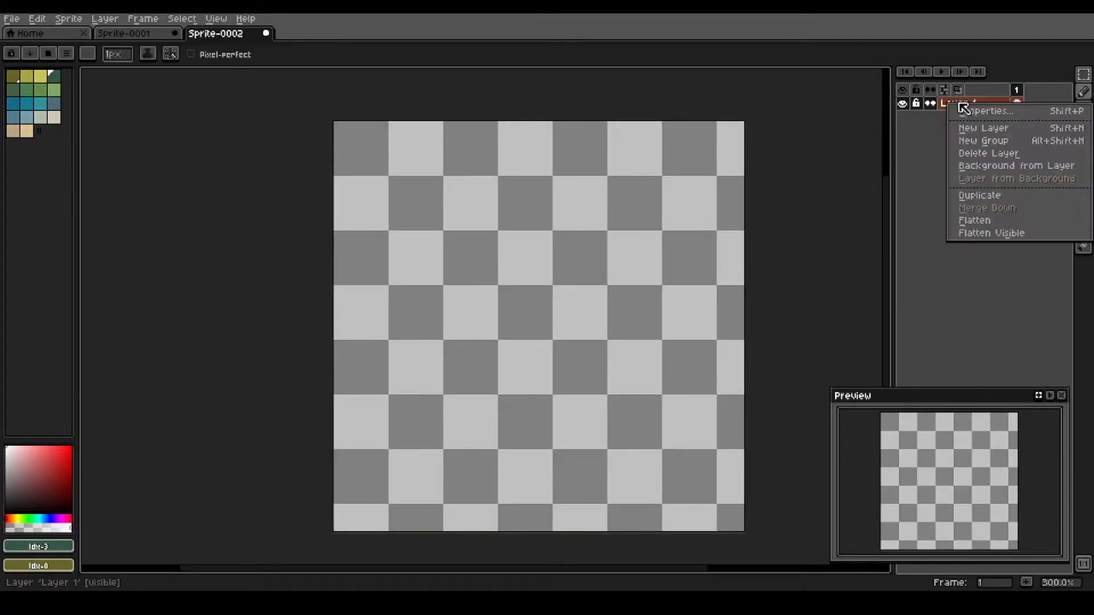
click(981, 112)
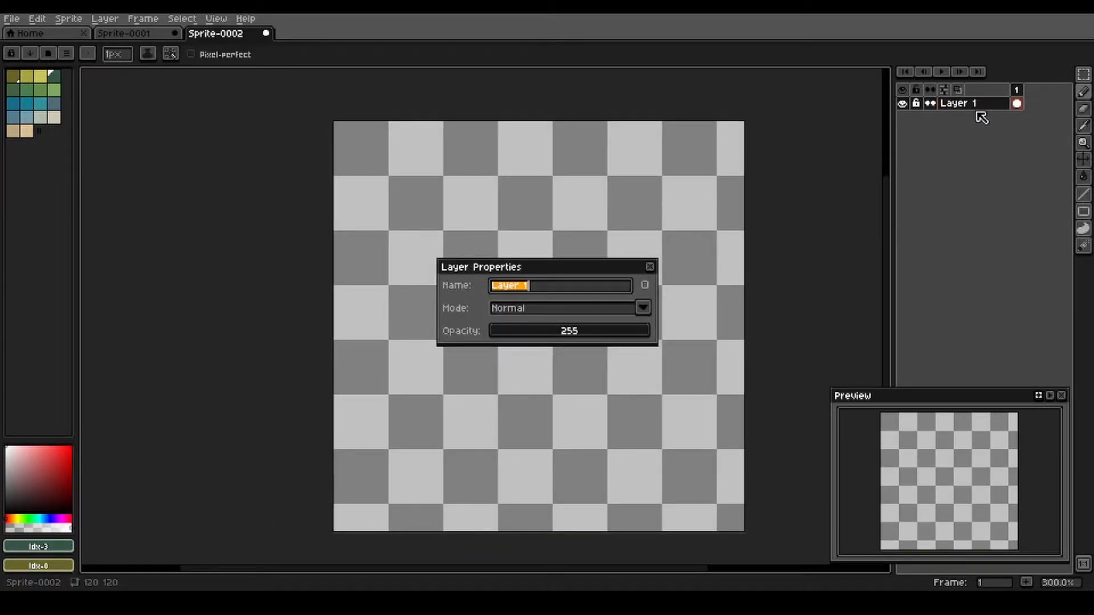
text(lightBG)
key(Return)
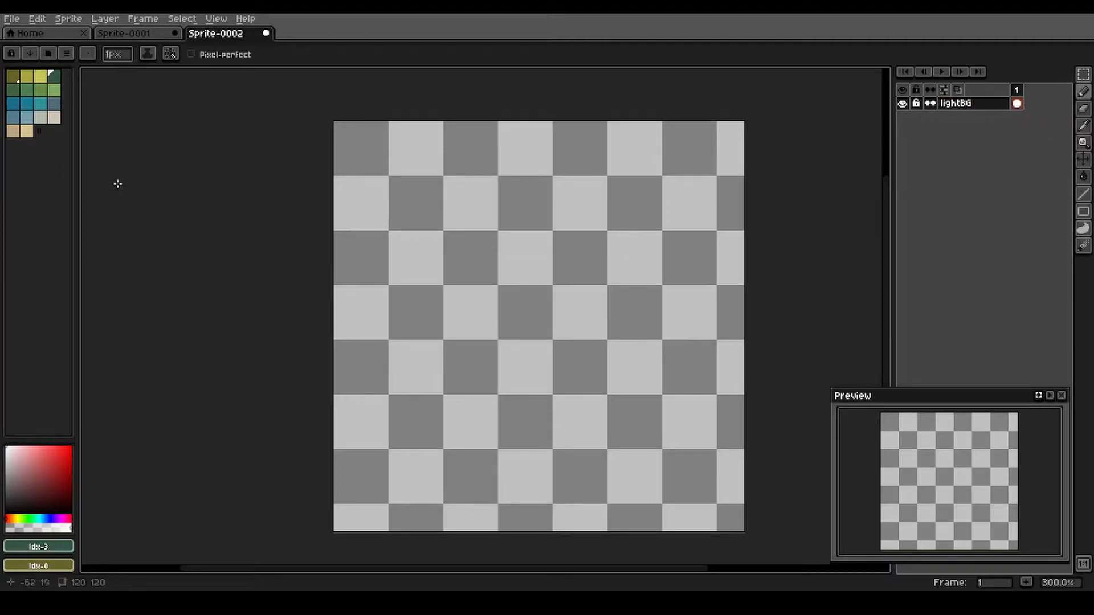
- Fill the whole lightBG layer with the light beige palette colour Idx-15
click(57, 120)
key(g)
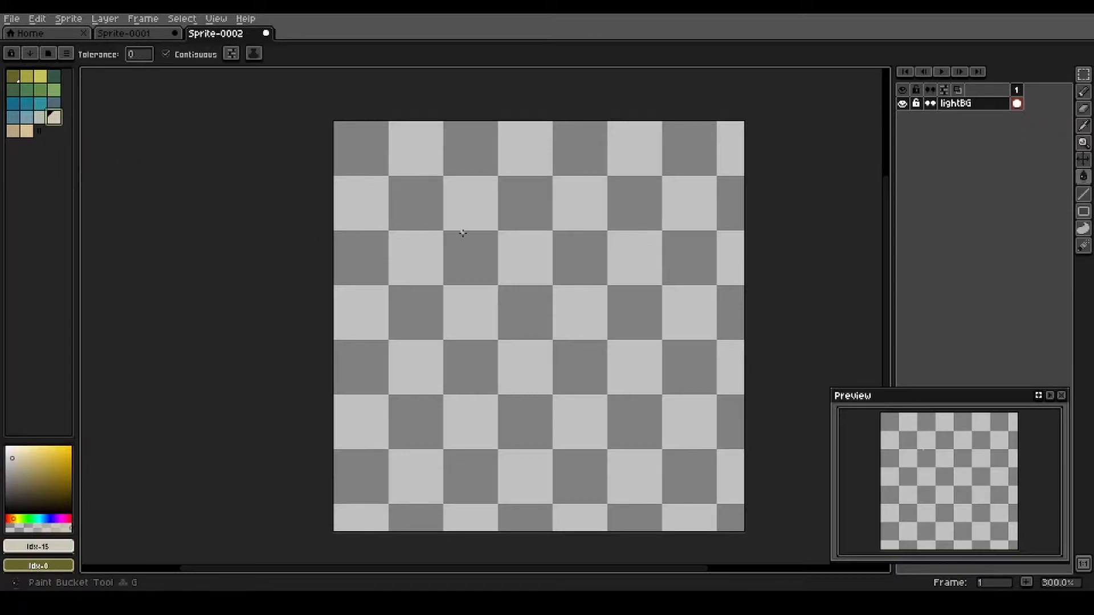
click(449, 236)
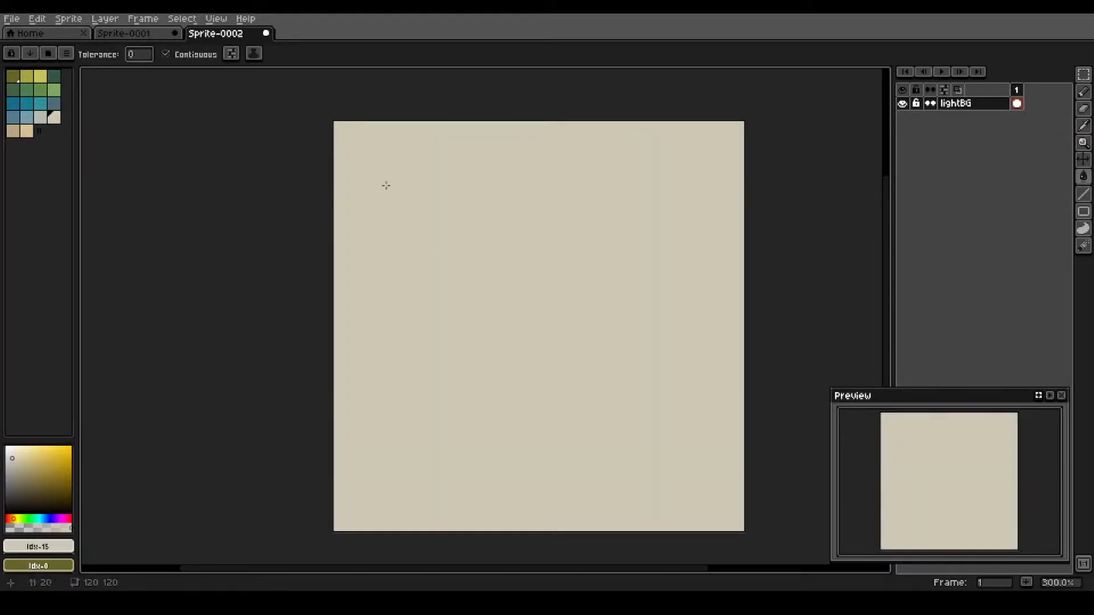
- Add a new layer above lightBG and name it sky
key(shift+n)
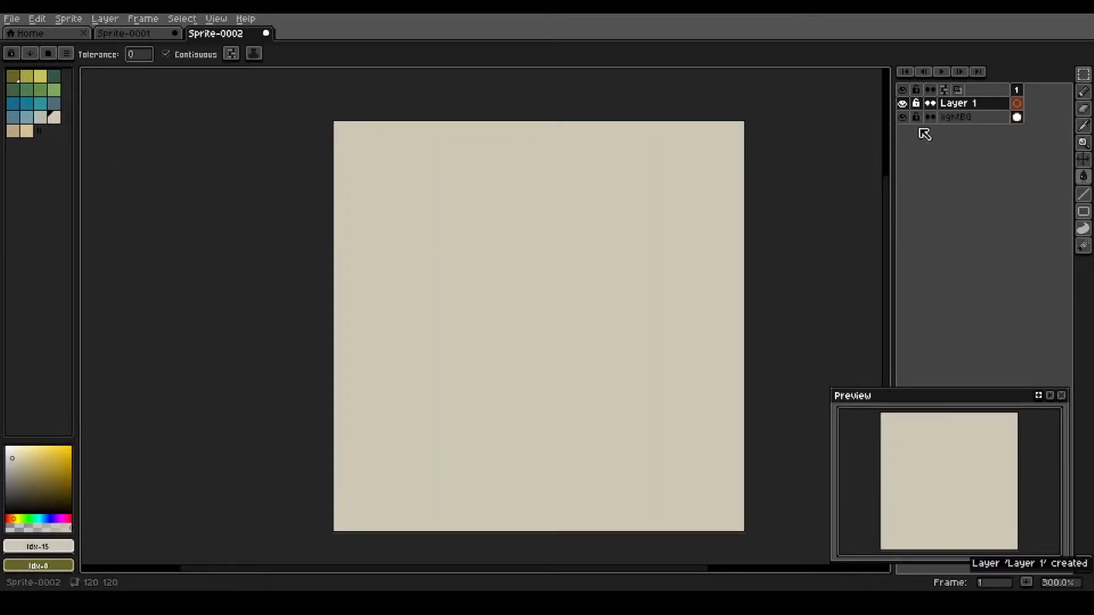
right_click(987, 107)
click(994, 113)
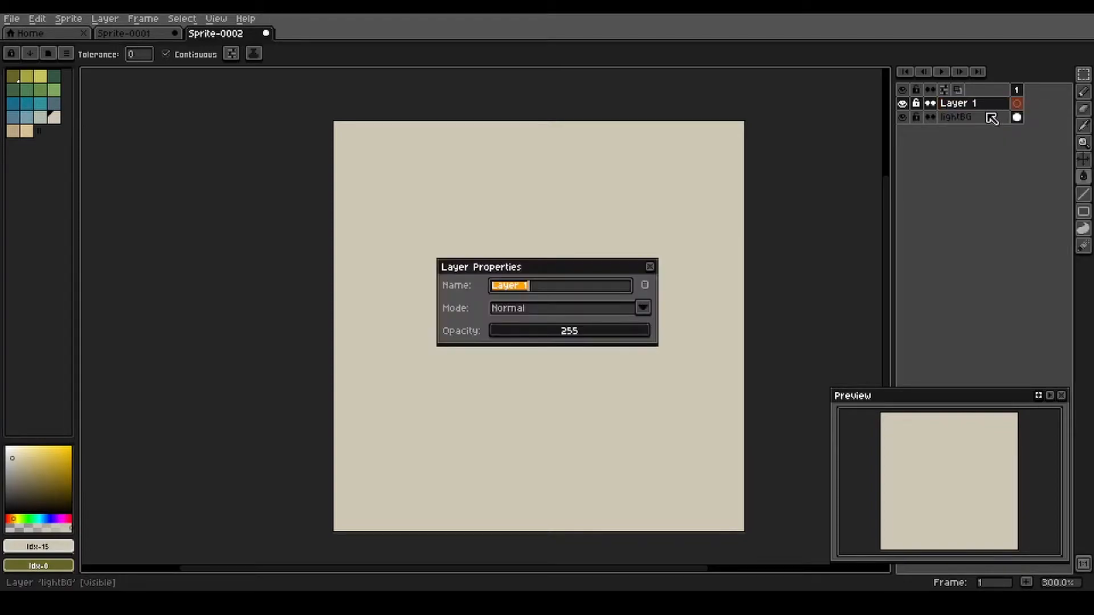
text(sky)
key(Return)
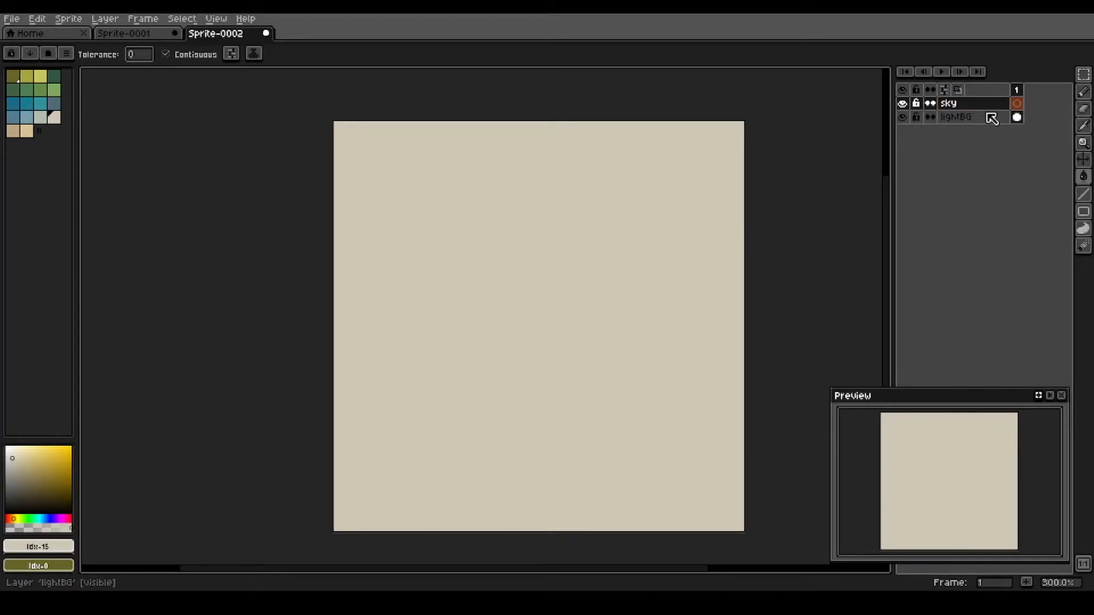
- Select the canvas's top 120 × 46 px and fill it with a Bayer Matrix 8x8 gradient from teal Idx-10 upward to Idx-9
key(m)
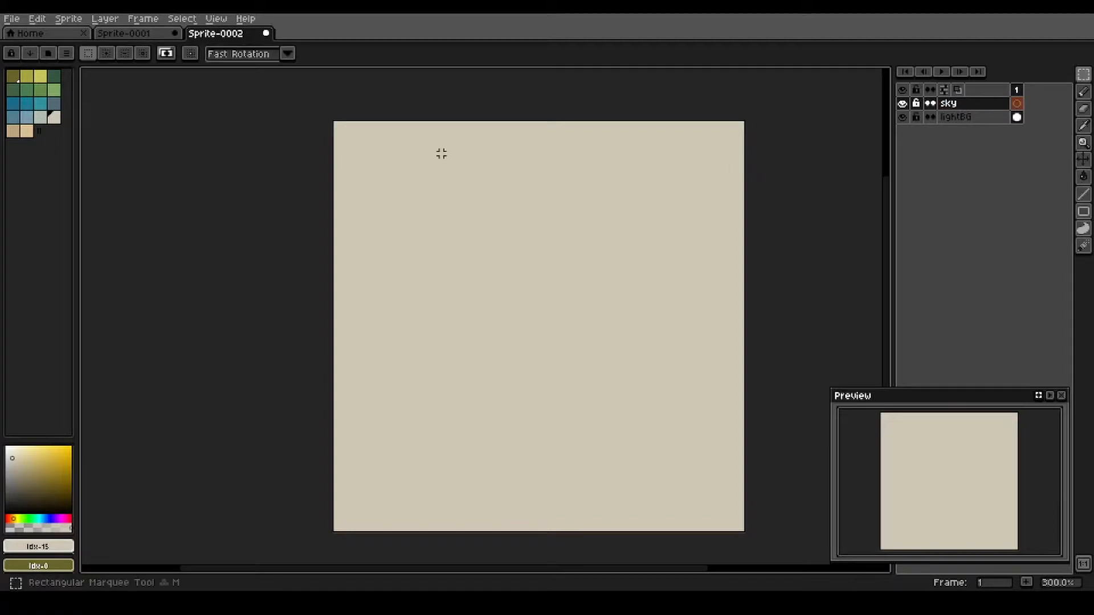
drag(289, 107, 755, 280)
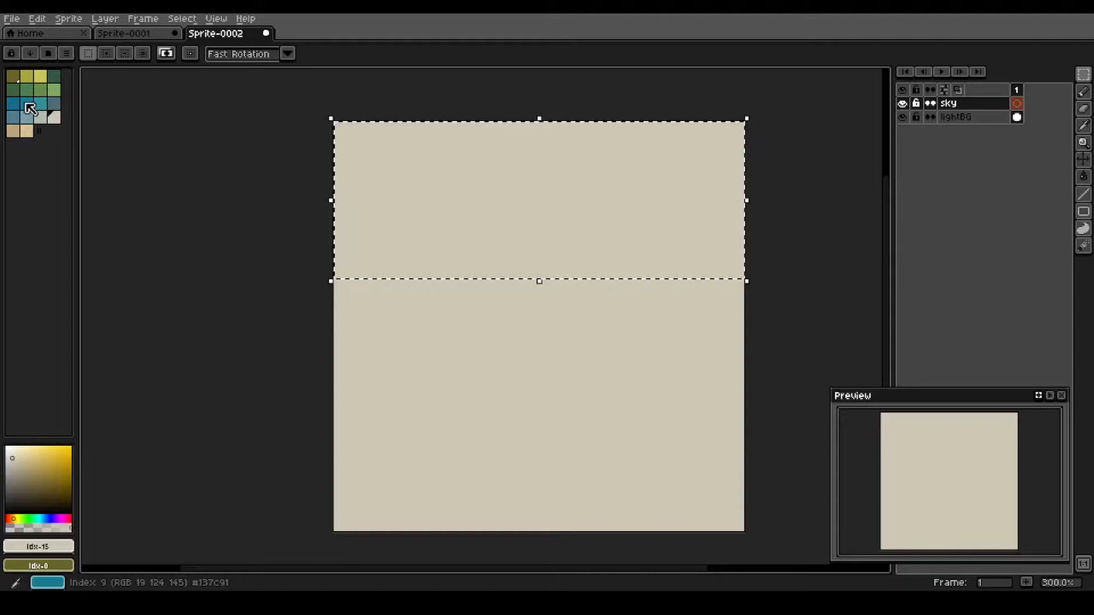
click(40, 104)
right_click(27, 105)
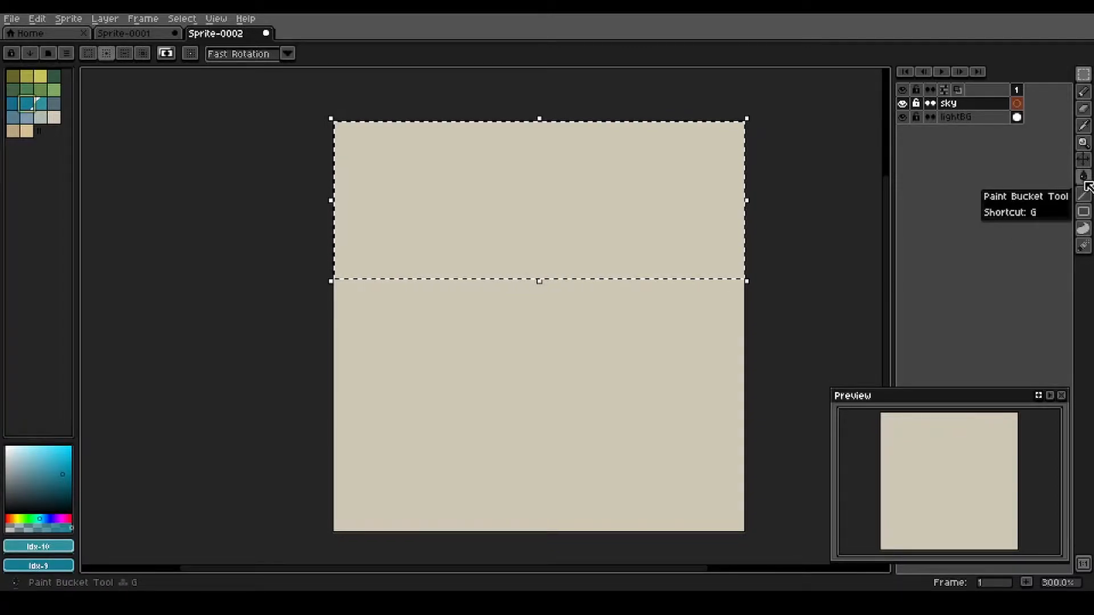
key(shift+g)
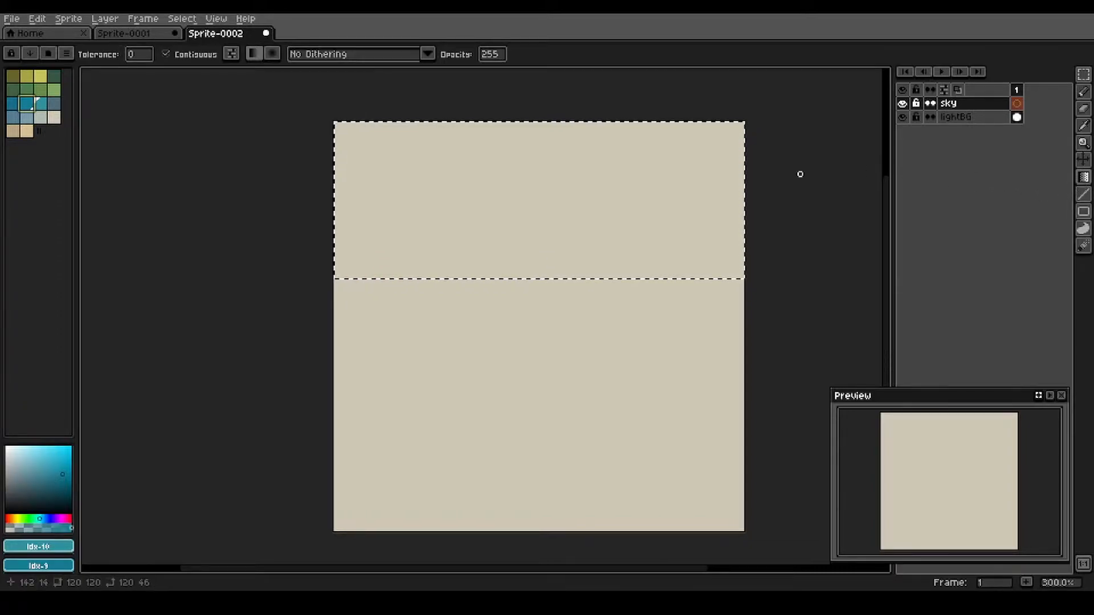
click(429, 53)
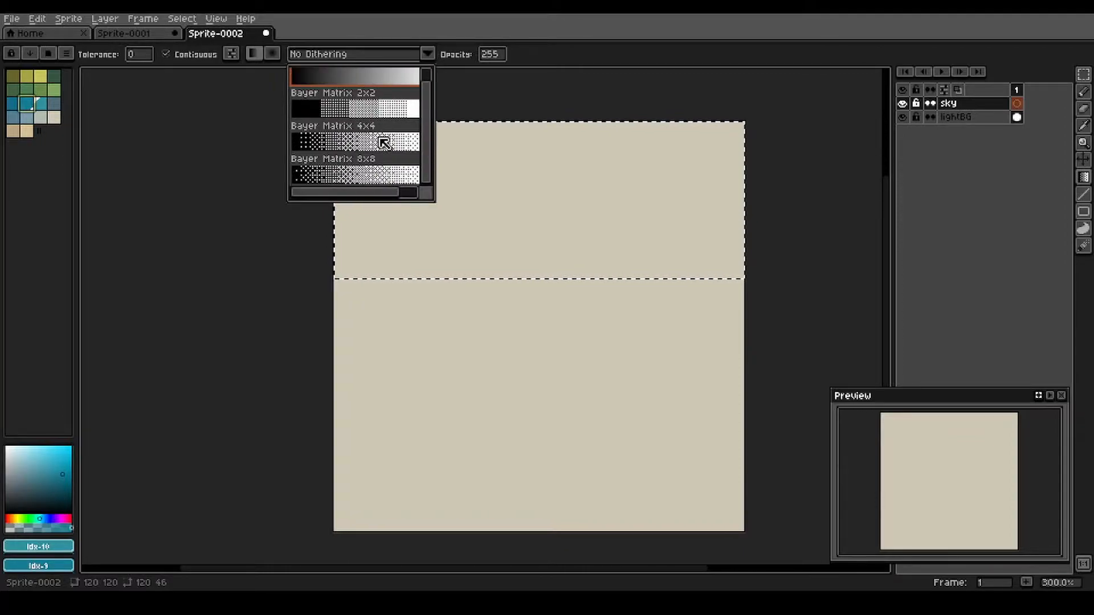
click(387, 181)
drag(533, 278, 540, 197)
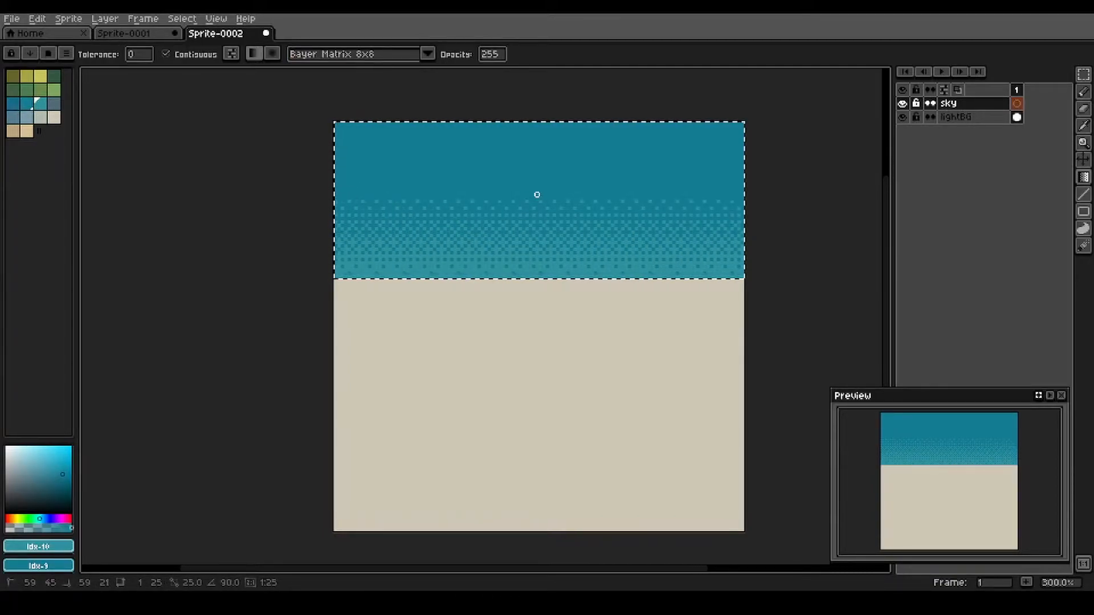
- Apply a second dithered gradient from Idx-9 upward to darker blue Idx-8 across the upper half of the sky, and clear the selection
click(30, 104)
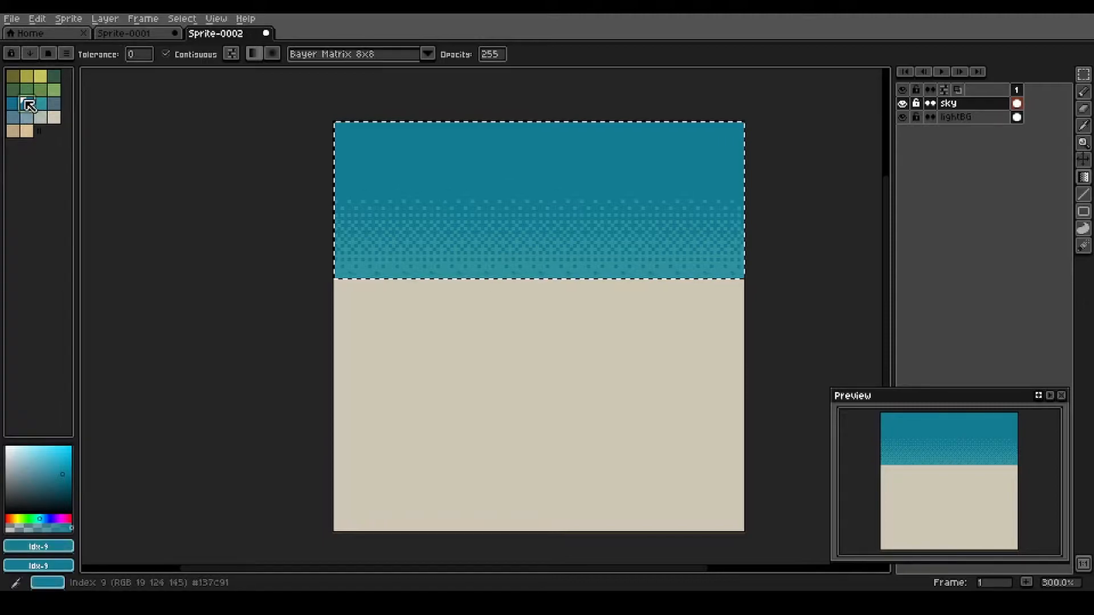
right_click(14, 104)
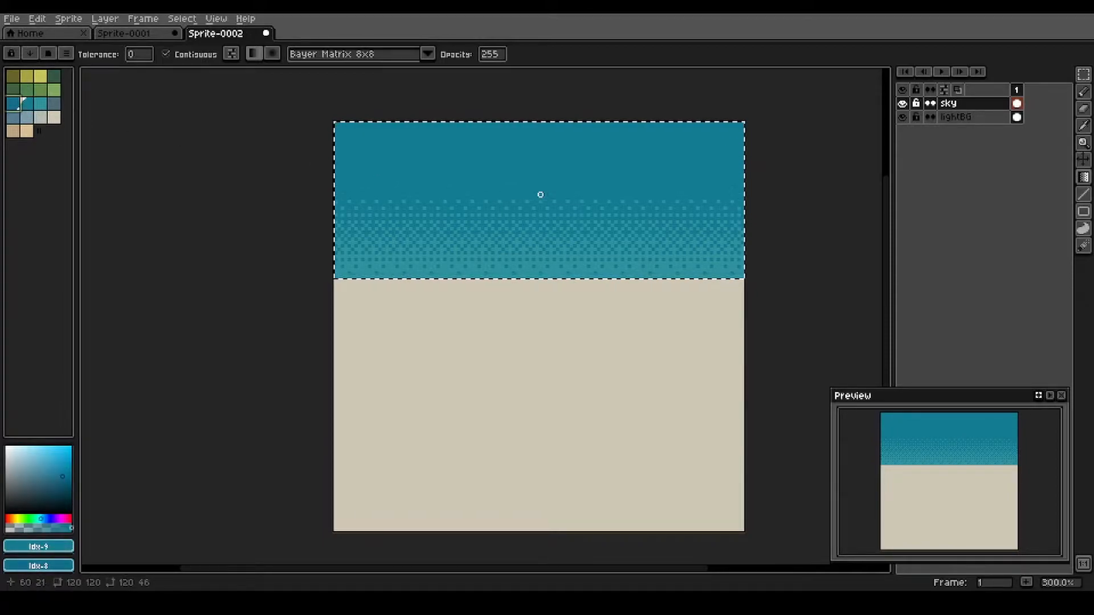
drag(547, 201, 547, 130)
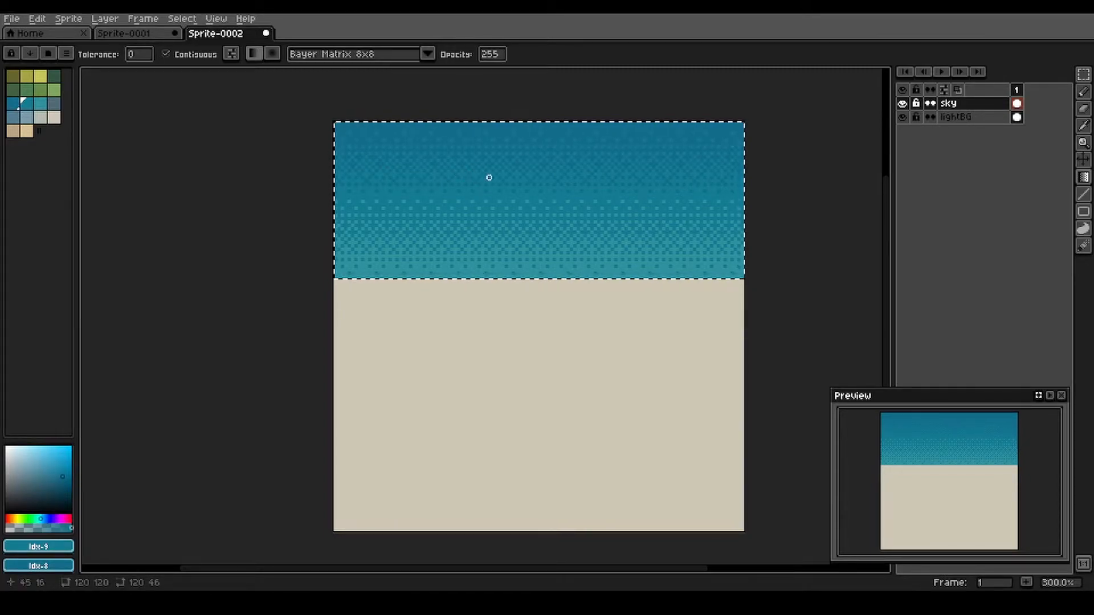
key(ctrl+d)
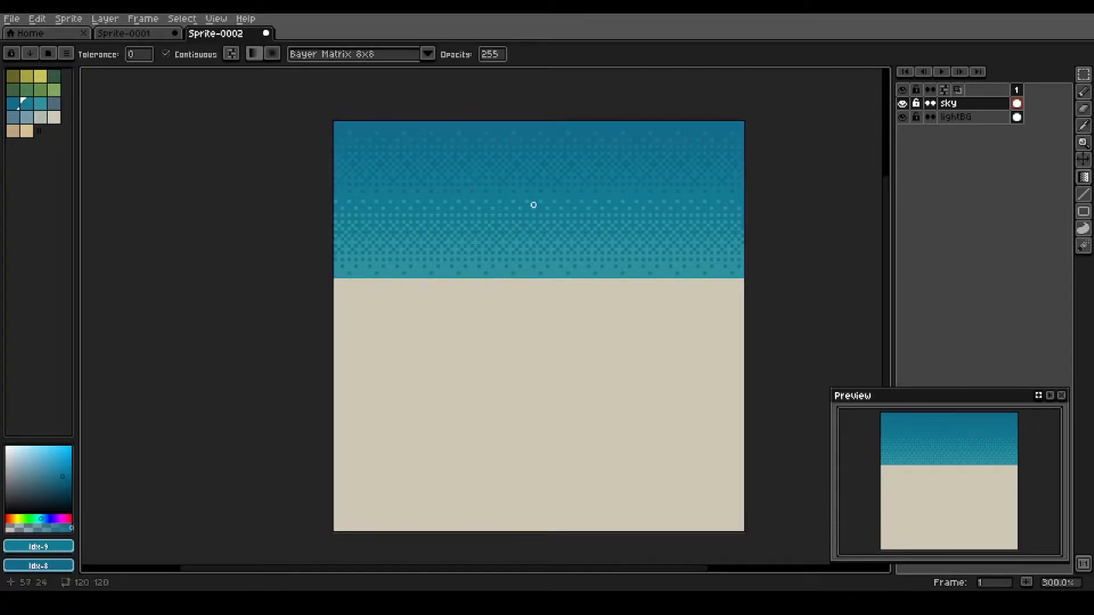
- Add a new layer above sky and name it clouds
key(shift+n)
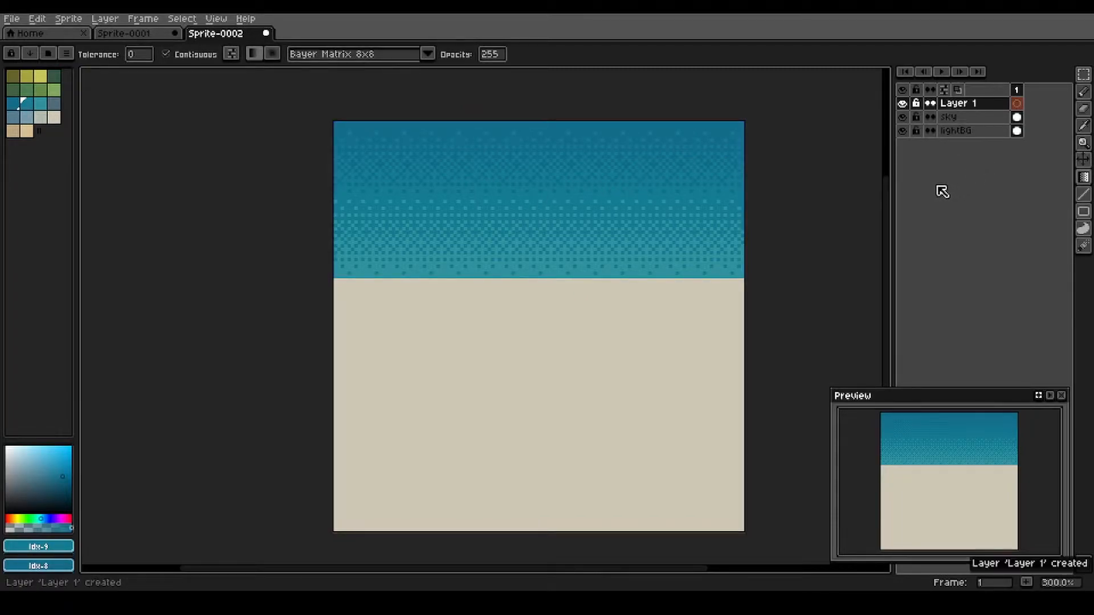
right_click(971, 103)
click(975, 115)
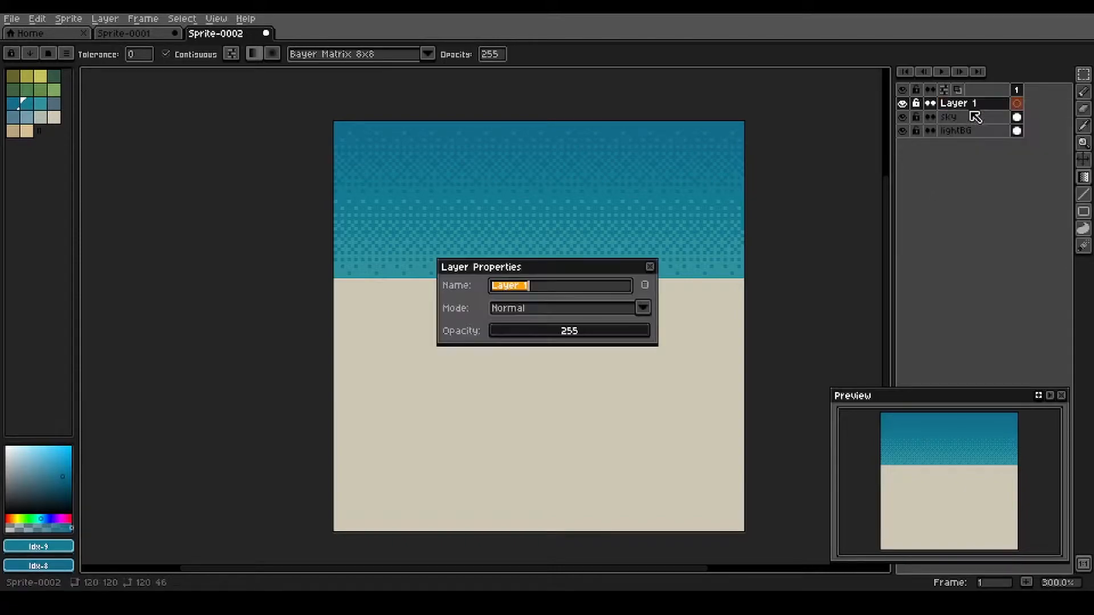
text(coul)
text(louds)
key(Return)
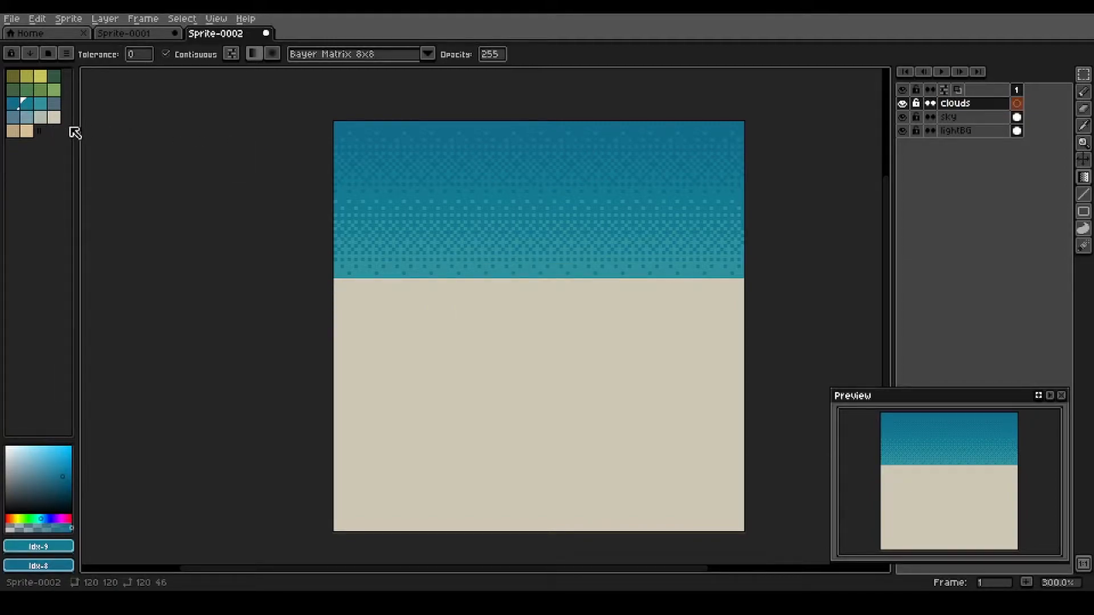
- Select the 120 × 46 px sky area and draw a bumpy, sagging cloud outline across it with a 4 px pencil in grey-blue Idx-13
click(33, 118)
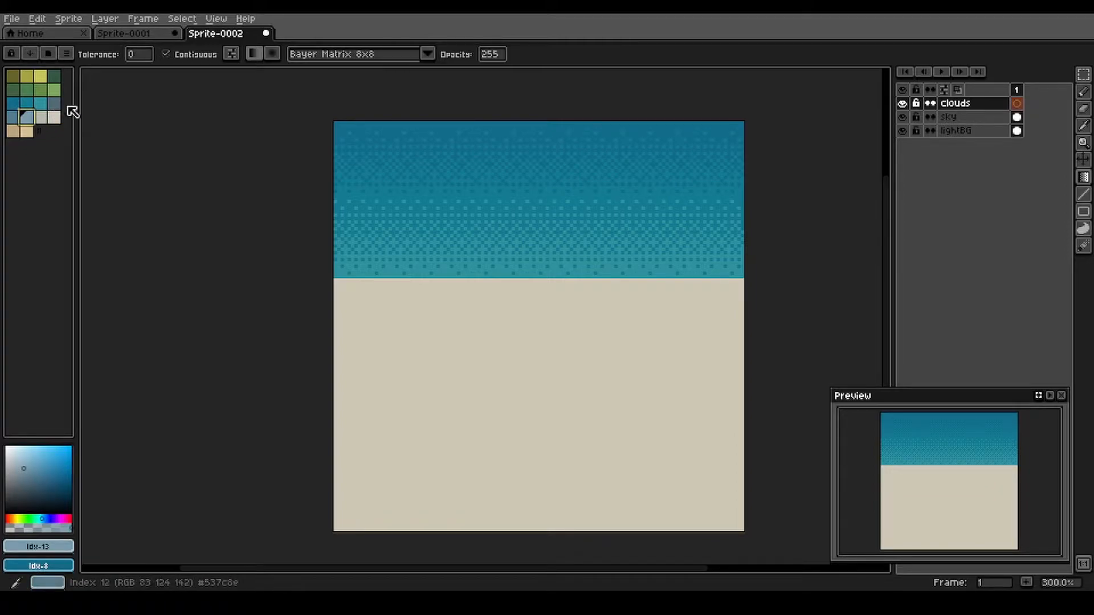
click(54, 117)
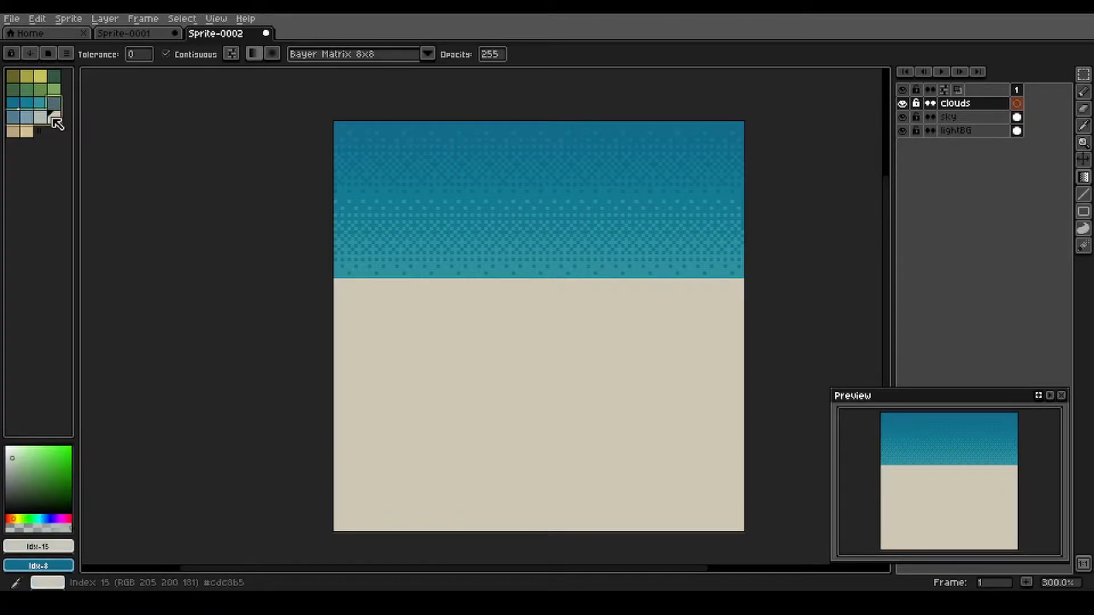
click(25, 118)
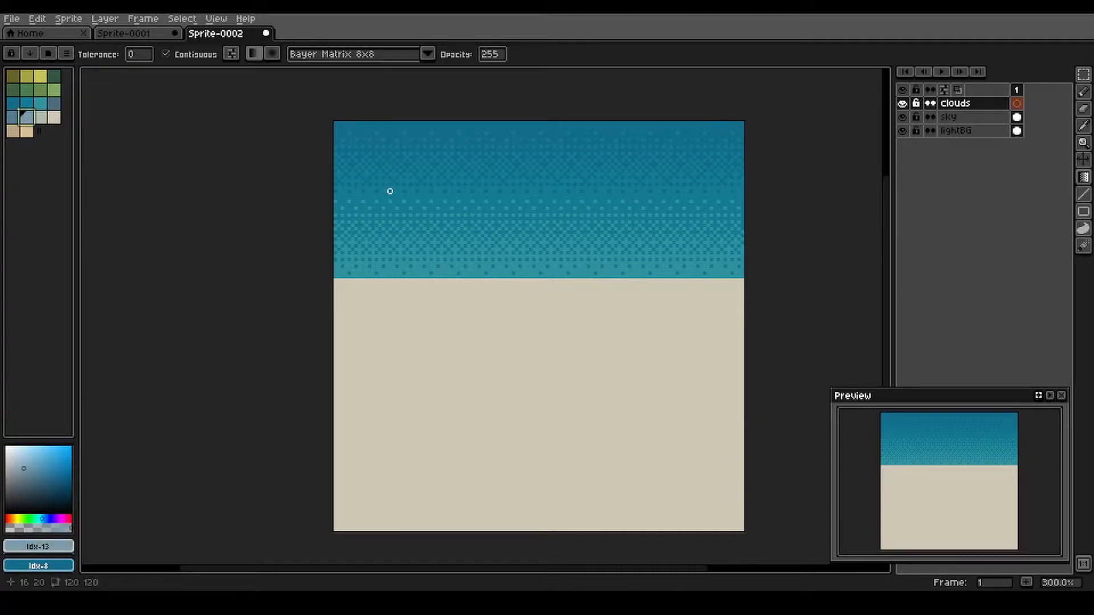
scroll(403, 204, up, 1)
drag(490, 220, 418, 248)
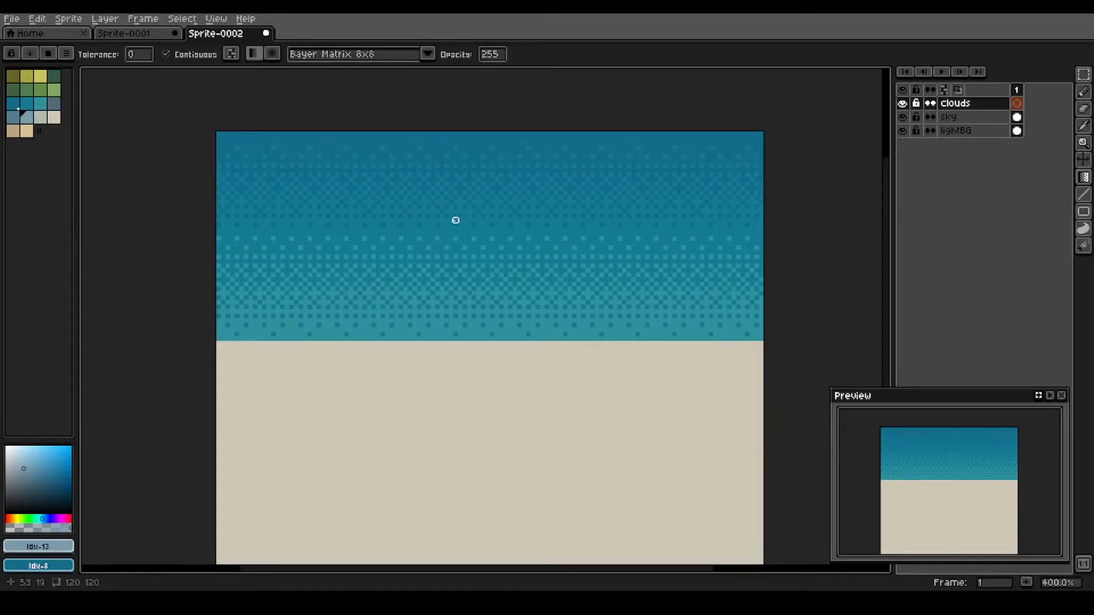
key(m)
mouse_move(191, 124)
mouse_down()
mouse_move(774, 327)
mouse_move(779, 339)
mouse_up()
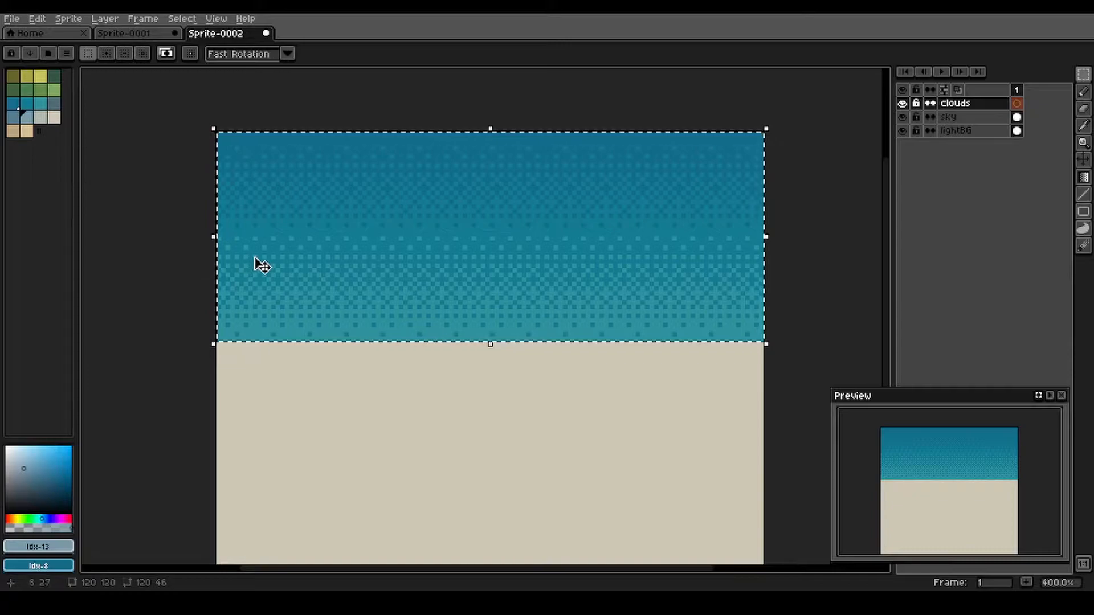
key(b)
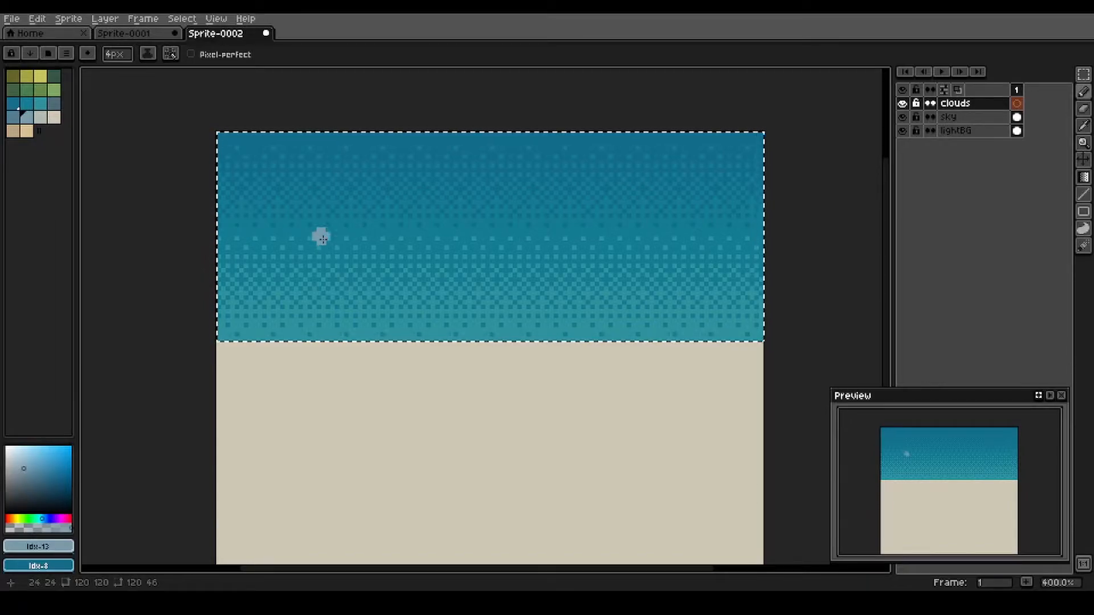
mouse_move(223, 224)
mouse_down()
mouse_move(272, 223)
mouse_move(256, 230)
mouse_move(299, 248)
mouse_move(288, 250)
mouse_move(295, 267)
mouse_move(321, 266)
mouse_move(310, 281)
mouse_move(338, 290)
mouse_move(336, 300)
mouse_move(371, 300)
mouse_move(381, 284)
mouse_move(375, 299)
mouse_move(433, 314)
mouse_move(462, 314)
mouse_move(489, 290)
mouse_move(484, 306)
mouse_move(512, 312)
mouse_move(551, 300)
mouse_move(530, 306)
mouse_move(539, 314)
mouse_move(569, 294)
mouse_move(650, 302)
mouse_move(646, 290)
mouse_move(716, 277)
mouse_move(769, 234)
mouse_up()
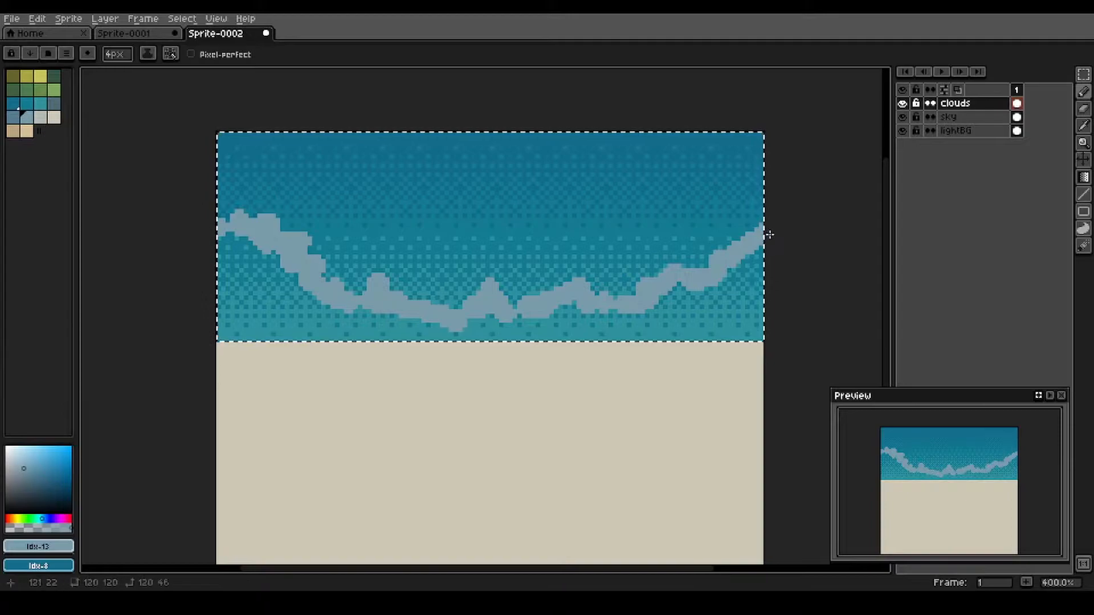
- Fill the area below the cloud outline with grey-blue Idx-13 and clear the selection
key(g)
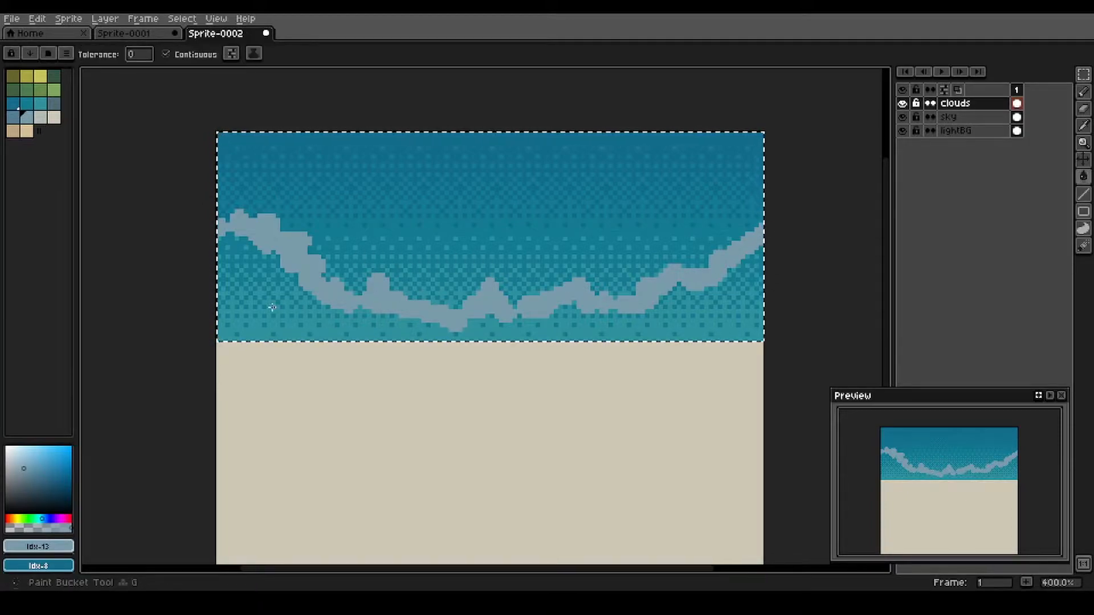
click(288, 308)
key(ctrl+d)
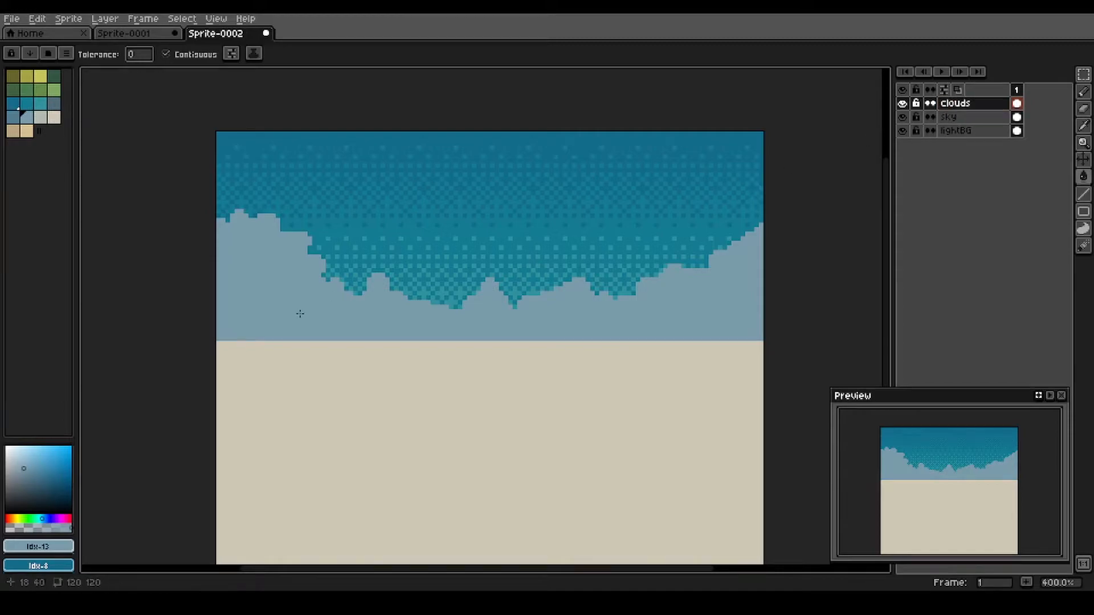
- Select the grey-blue cloud mass and paint light grey Idx-14 along its upper bumps with the 4 px pencil
key(w)
click(273, 310)
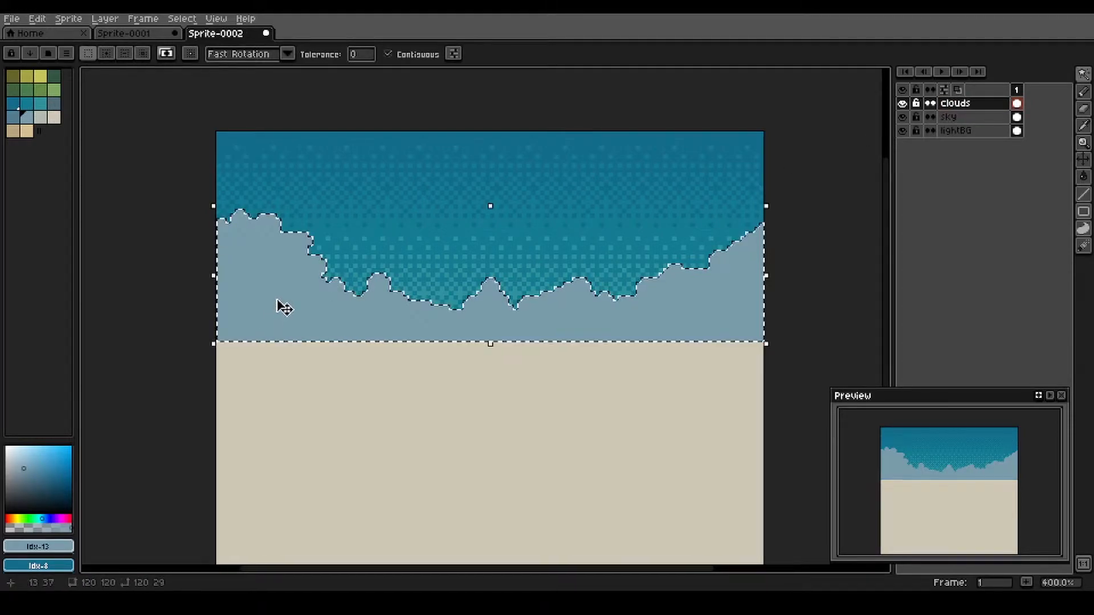
scroll(283, 302, up, 1)
scroll(291, 302, up, 1)
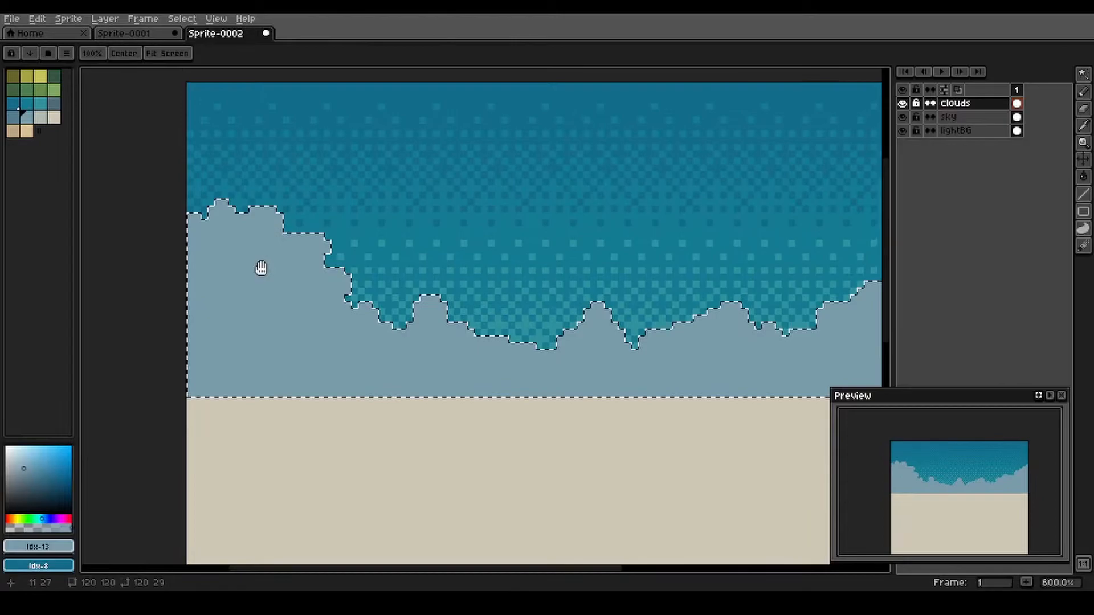
click(42, 118)
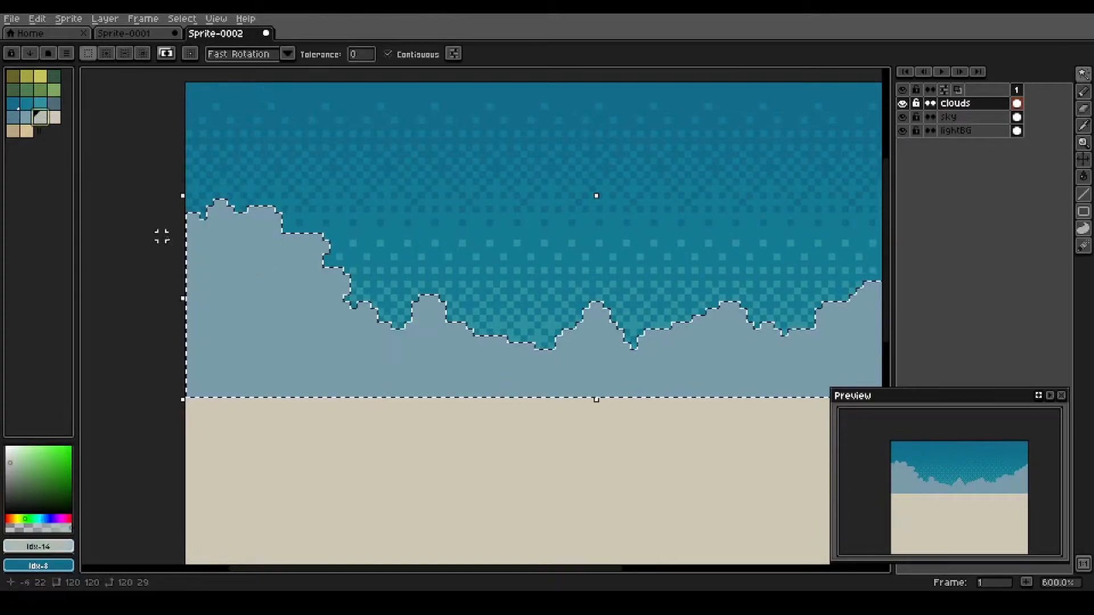
key(b)
scroll(258, 254, up, 1)
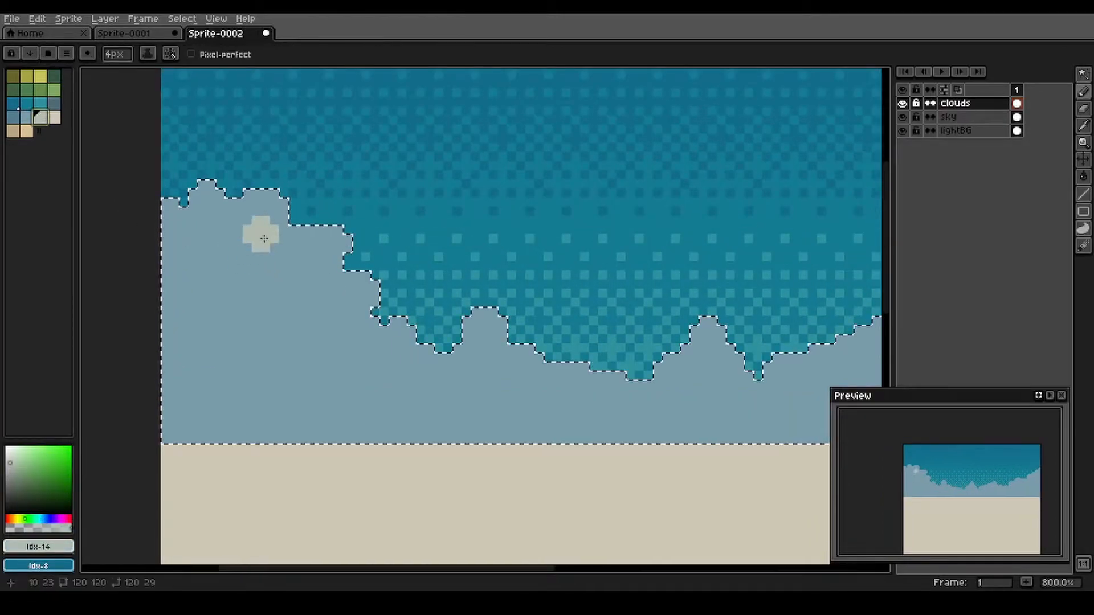
mouse_move(206, 185)
mouse_down()
mouse_move(336, 235)
mouse_move(345, 249)
mouse_move(329, 261)
mouse_move(362, 319)
mouse_up()
key(h)
drag(301, 369, 280, 331)
drag(347, 279, 405, 314)
mouse_move(476, 280)
mouse_down()
mouse_move(528, 321)
mouse_move(529, 336)
mouse_move(526, 315)
mouse_move(469, 270)
mouse_move(406, 323)
mouse_move(475, 277)
mouse_move(554, 333)
mouse_move(409, 310)
mouse_move(291, 265)
mouse_up()
click(532, 322)
key(space)
key(space)
mouse_move(406, 195)
mouse_down()
mouse_move(449, 228)
mouse_move(489, 234)
mouse_up()
mouse_move(631, 180)
mouse_down()
mouse_move(649, 199)
mouse_move(601, 184)
mouse_move(596, 221)
mouse_up()
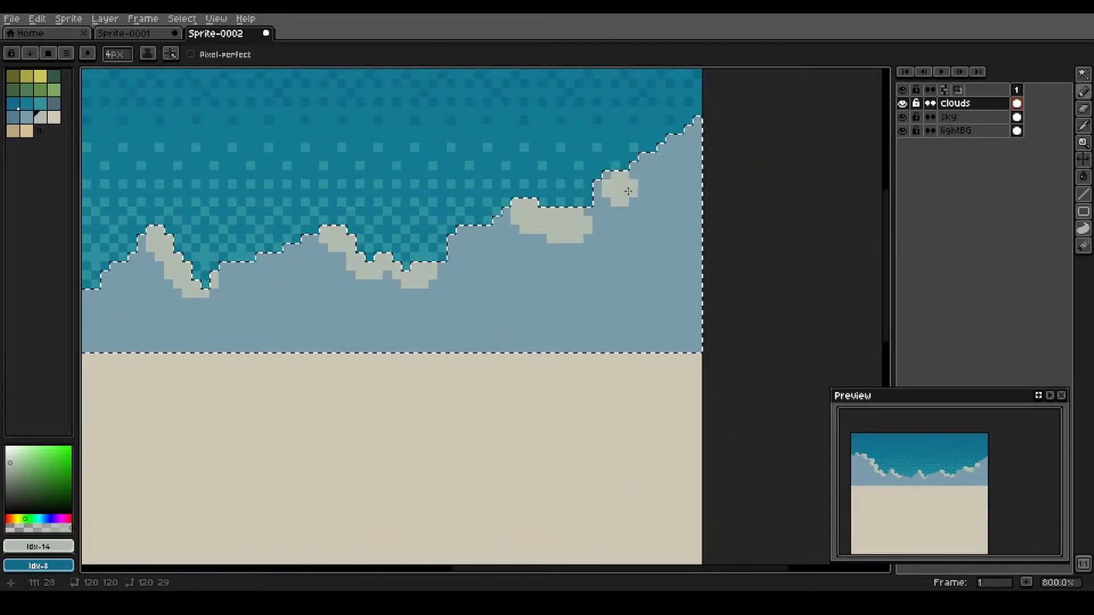
- Paint rounded Idx-14 puffs of varied sizes inside the cloud mass across the whole width, and clear the selection
mouse_move(679, 201)
mouse_down()
mouse_move(688, 209)
mouse_move(674, 232)
mouse_move(653, 235)
mouse_up()
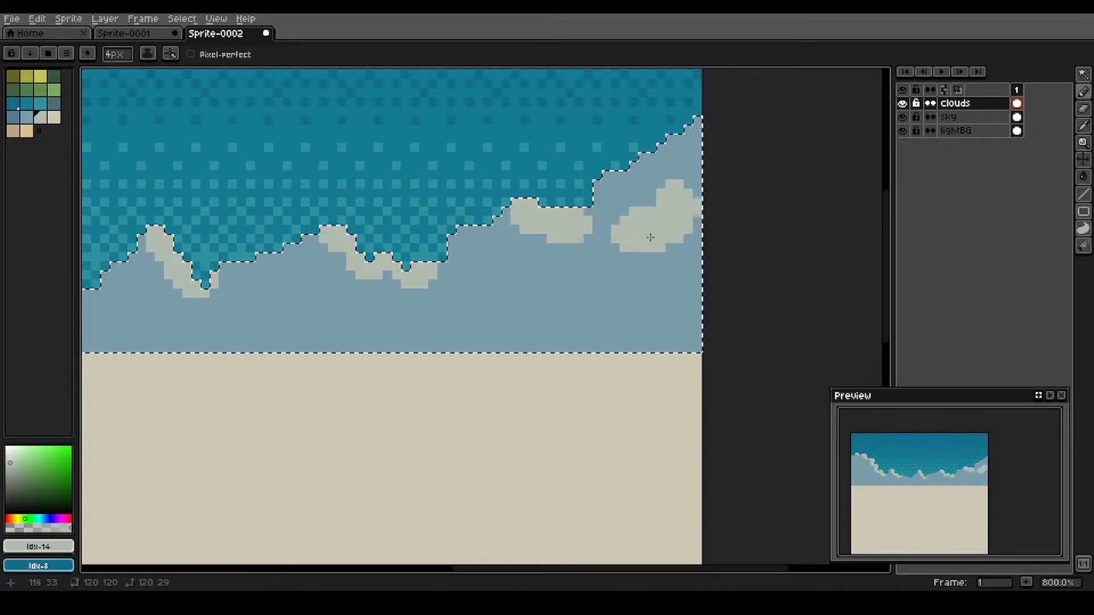
mouse_move(493, 254)
mouse_down()
mouse_move(523, 271)
mouse_move(488, 286)
mouse_up()
key(space)
mouse_move(305, 281)
mouse_down()
mouse_move(592, 233)
mouse_move(676, 205)
mouse_move(591, 241)
mouse_move(545, 241)
mouse_move(585, 239)
mouse_up()
key(space)
mouse_move(327, 244)
mouse_down()
mouse_move(627, 266)
mouse_move(676, 316)
mouse_up()
mouse_move(436, 191)
mouse_down()
mouse_move(383, 229)
mouse_move(443, 216)
mouse_move(467, 246)
mouse_move(481, 234)
mouse_move(397, 207)
mouse_move(515, 270)
mouse_move(532, 298)
mouse_move(445, 298)
mouse_up()
mouse_move(638, 298)
mouse_down()
mouse_move(650, 300)
mouse_move(608, 316)
mouse_up()
key(space)
drag(689, 323, 501, 306)
drag(594, 289, 568, 297)
key(space)
drag(352, 195, 396, 247)
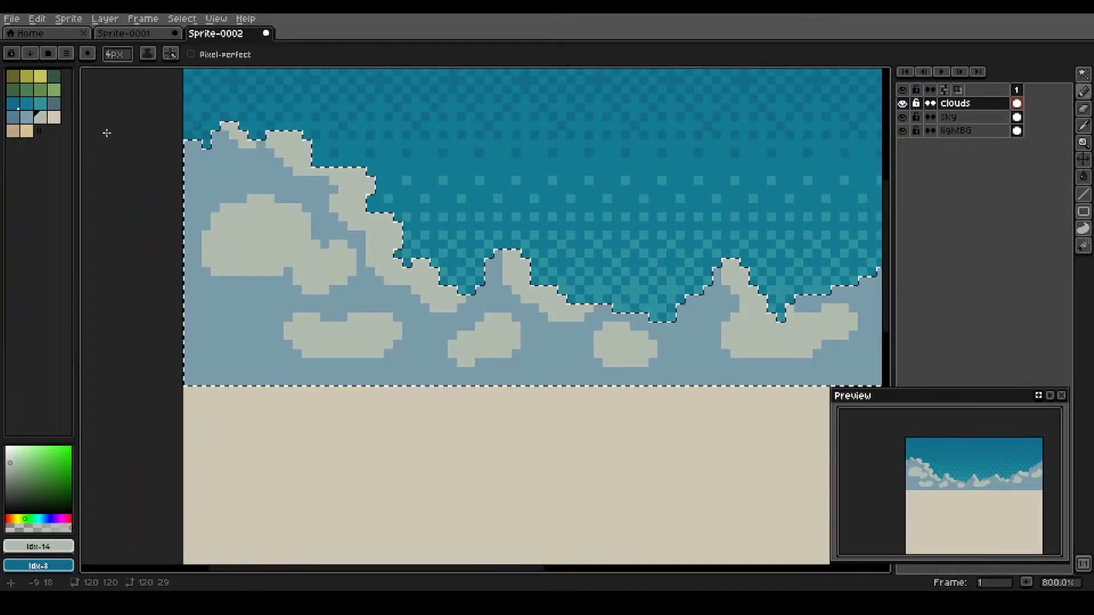
key(ctrl+d)
- Select all light grey #b0bcae cloud areas by color range with tolerance 0
key(alt)
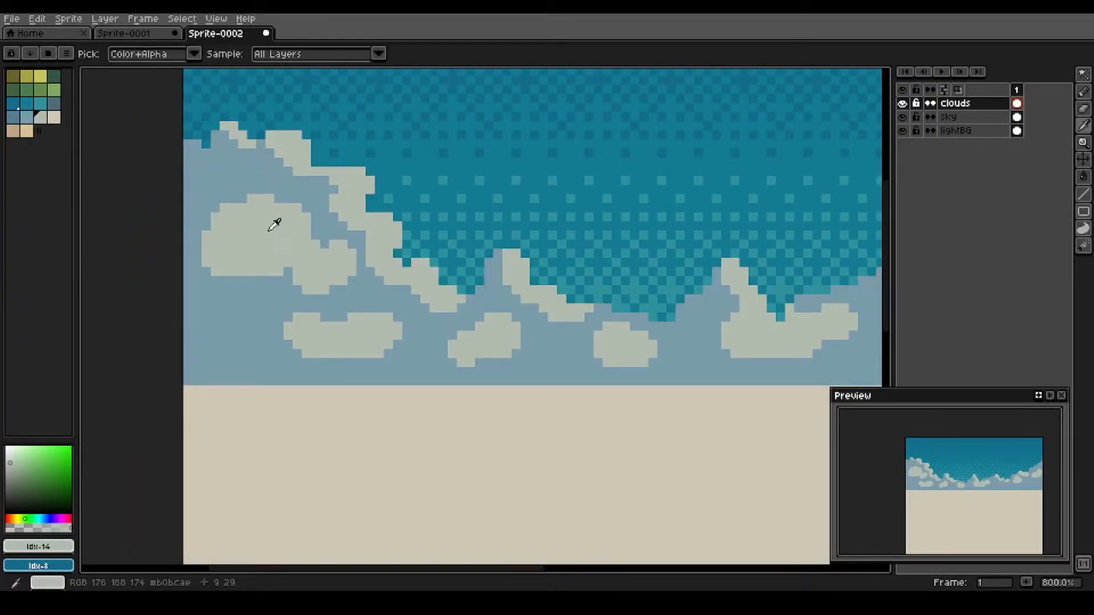
click(194, 20)
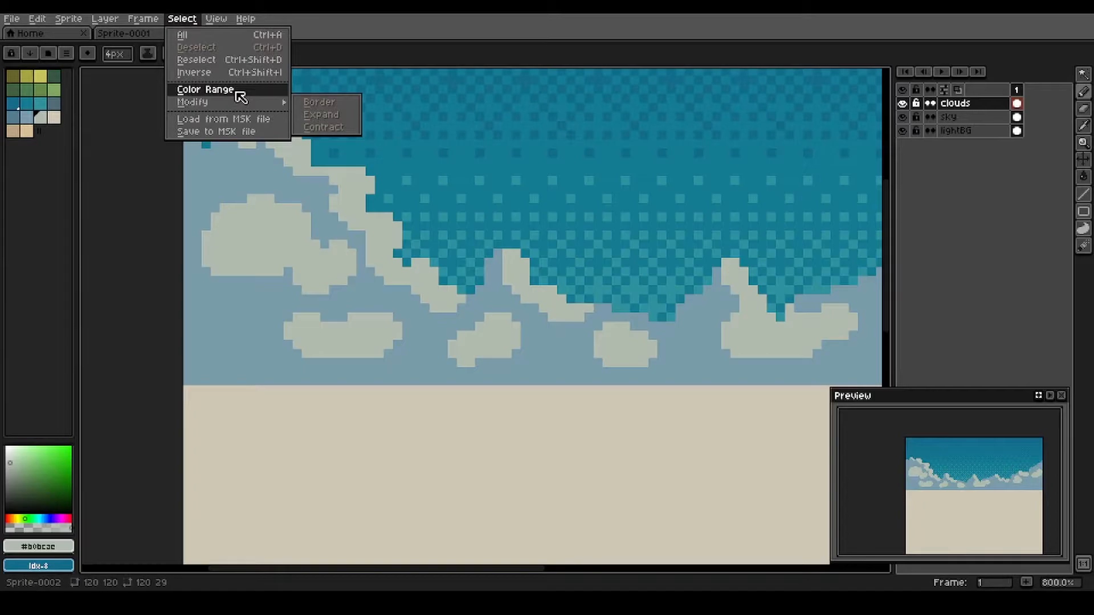
click(205, 89)
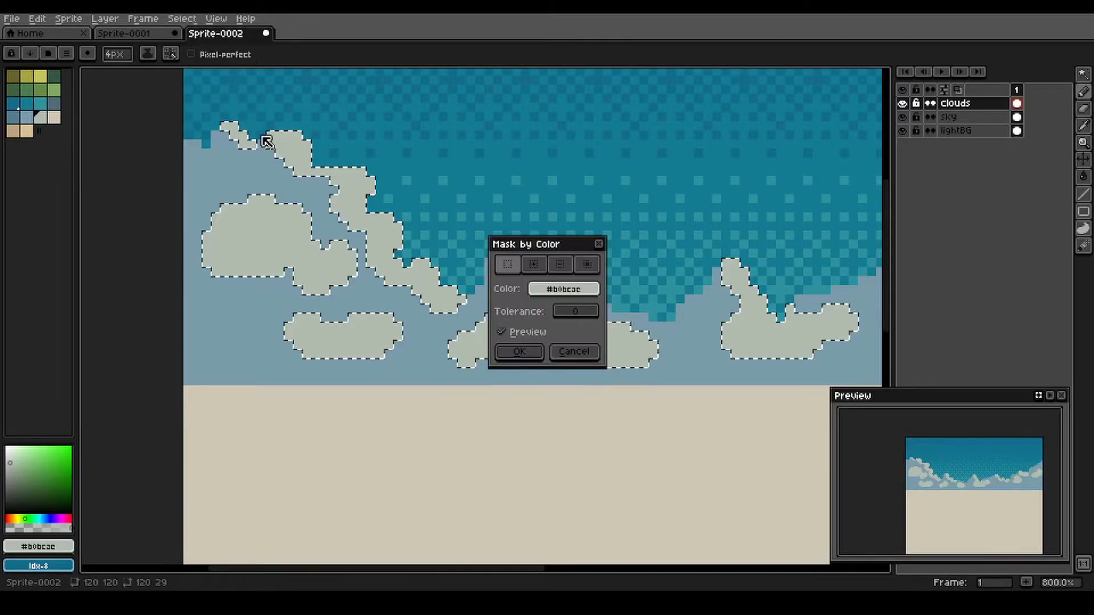
click(518, 352)
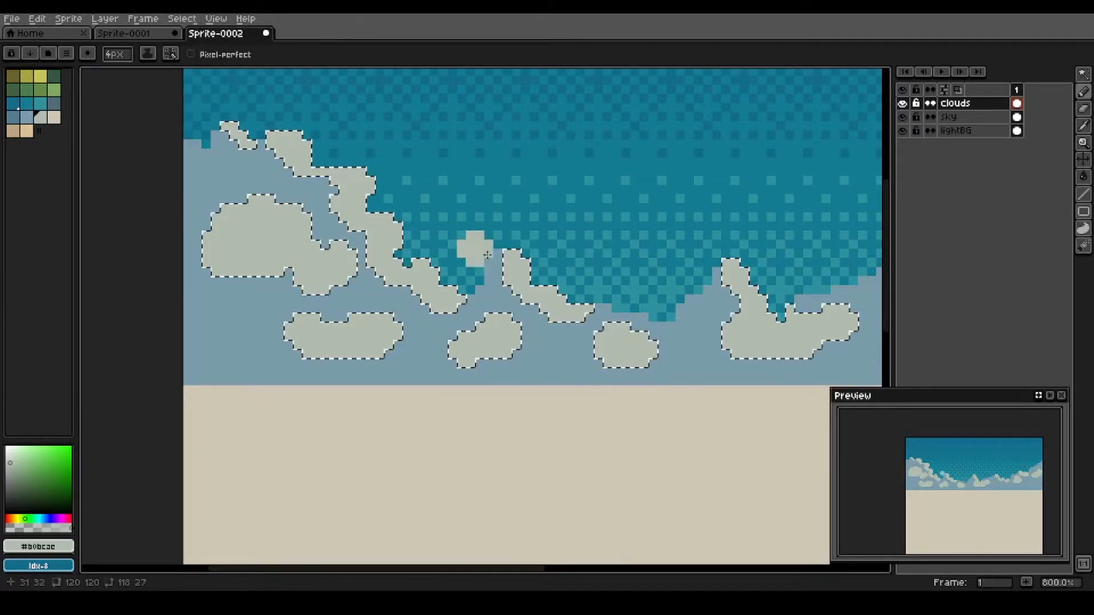
- Paint cream Idx-15 highlights with a 3 px pencil along the upper-right edges of the selected puffs, working across the canvas
click(54, 117)
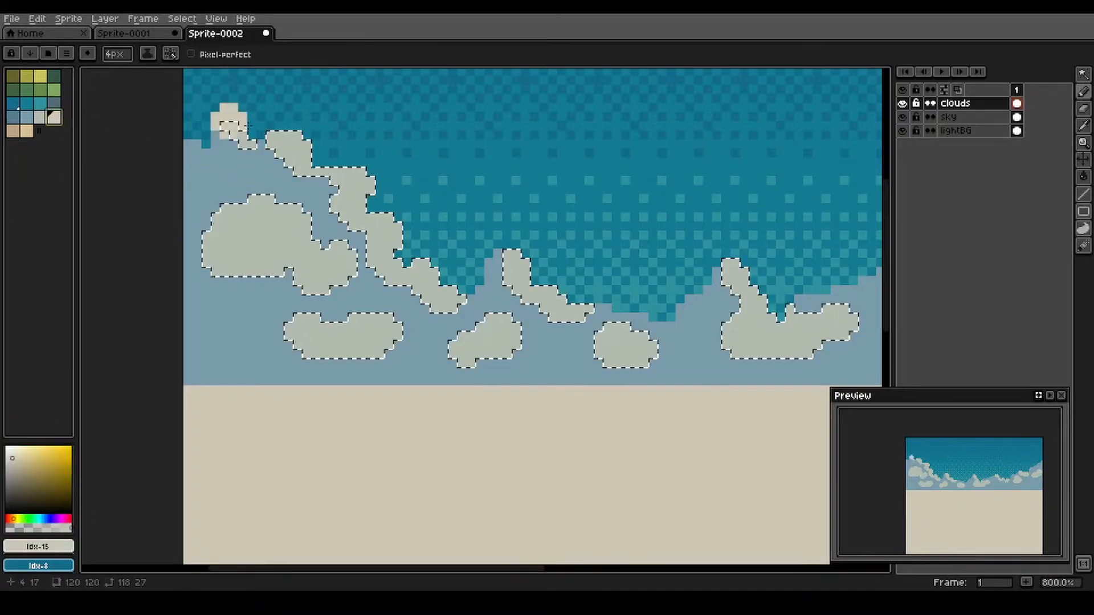
key(minus)
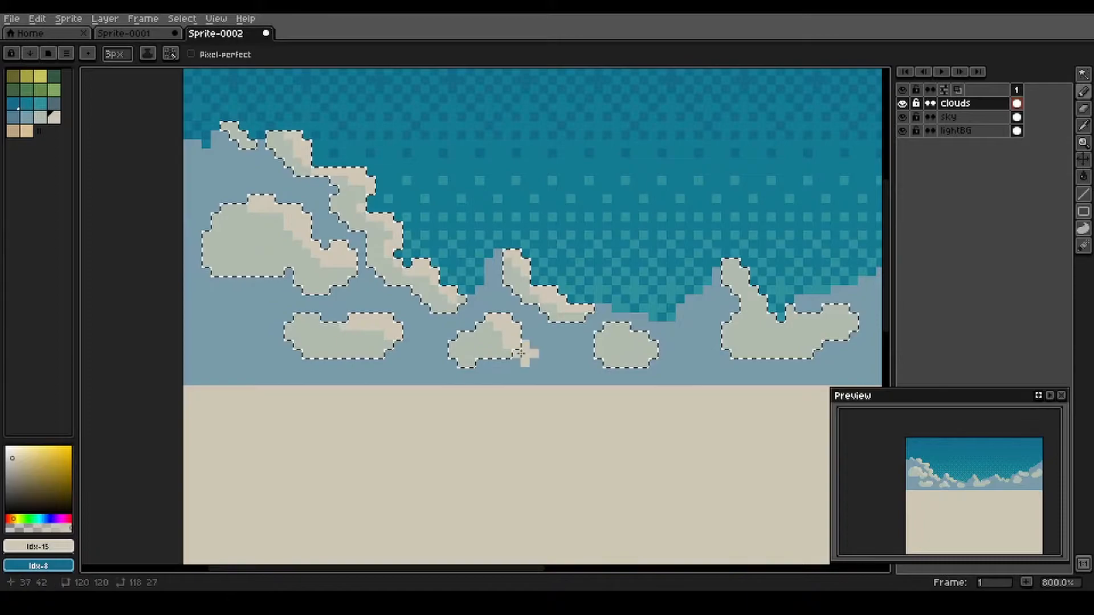
mouse_move(659, 342)
mouse_down()
mouse_move(618, 343)
mouse_move(451, 291)
mouse_up()
mouse_move(534, 208)
mouse_down()
mouse_move(564, 256)
mouse_move(603, 278)
mouse_move(638, 263)
mouse_move(459, 280)
mouse_up()
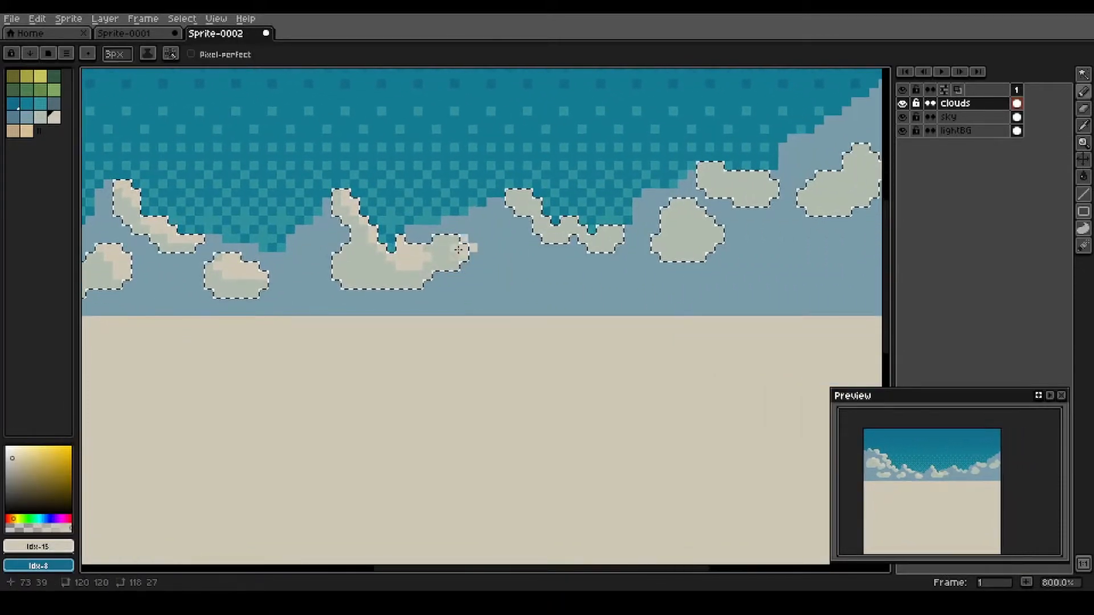
drag(528, 193, 539, 206)
mouse_move(567, 225)
mouse_down()
mouse_move(609, 240)
mouse_move(437, 248)
mouse_up()
drag(507, 199, 549, 219)
drag(541, 154, 599, 174)
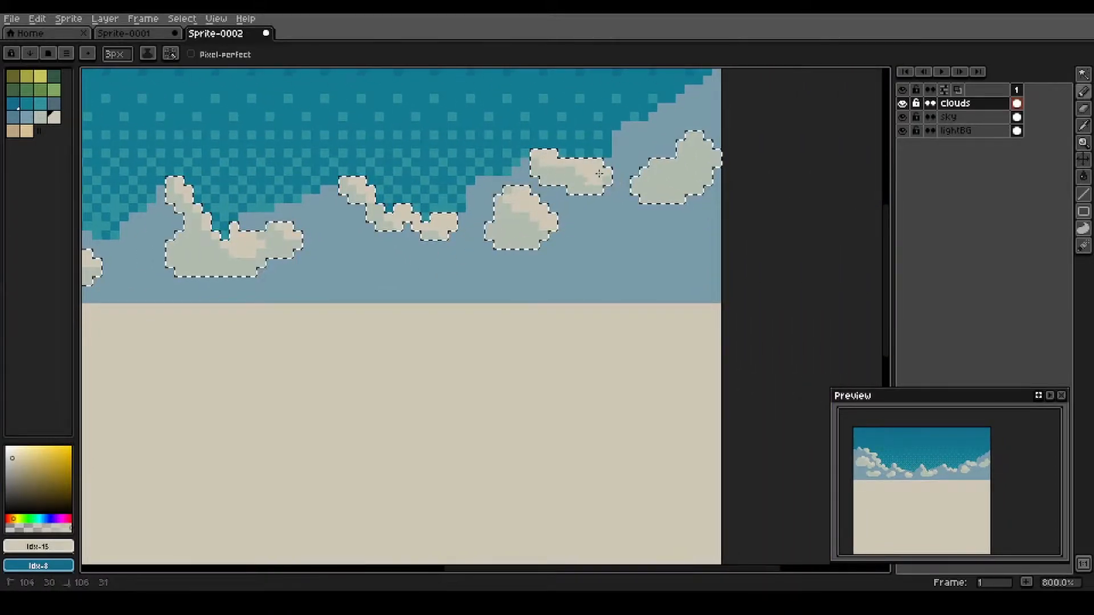
drag(691, 136, 716, 150)
- Widen the Idx-15 highlight into the middle of the large left puff and clear the selection
scroll(557, 199, down, 2)
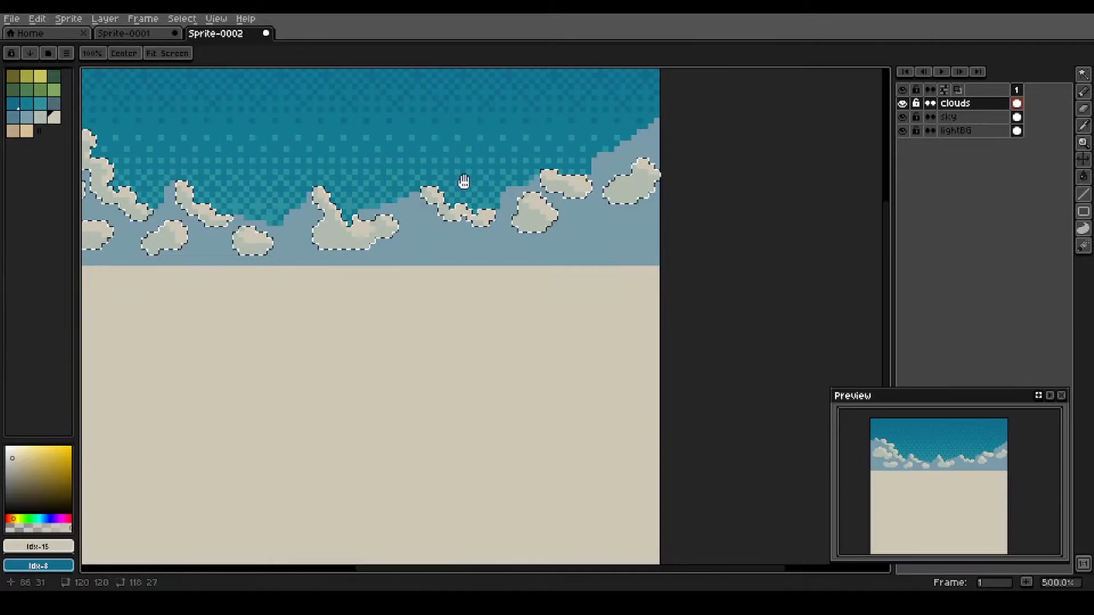
drag(356, 167, 520, 215)
drag(347, 195, 499, 216)
scroll(371, 181, up, 2)
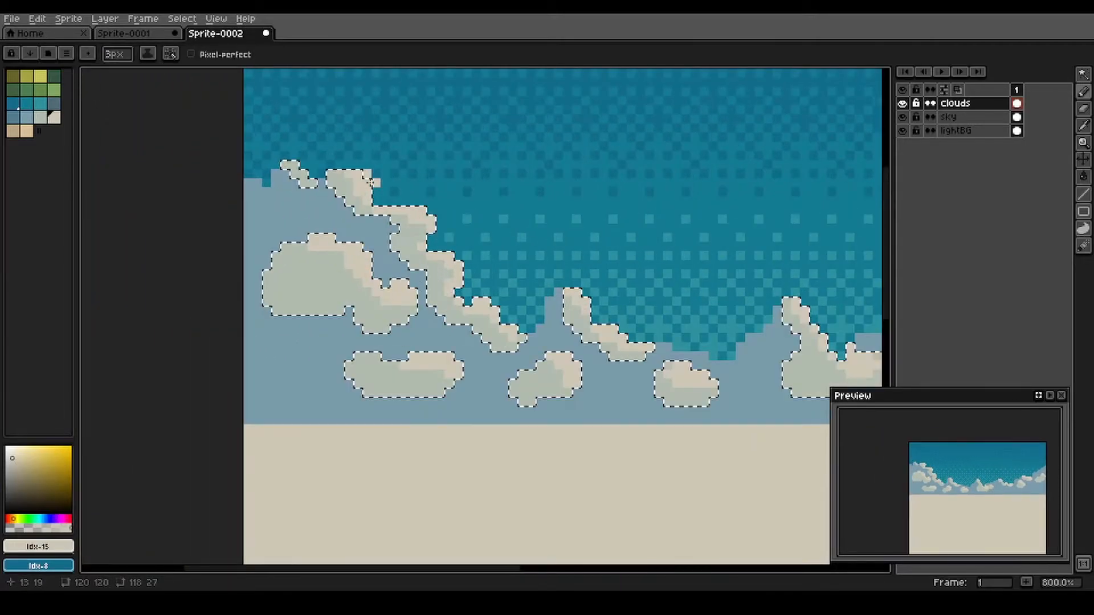
mouse_move(316, 284)
mouse_down()
mouse_move(353, 274)
mouse_move(341, 265)
mouse_up()
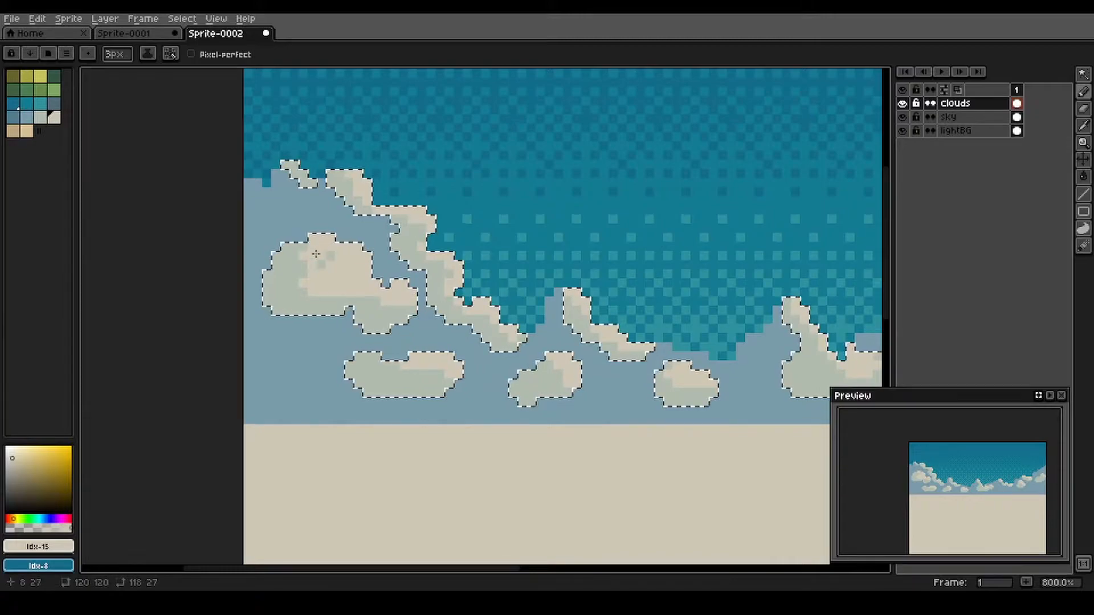
key(ctrl+d)
- Select all grey-blue #7a9baa cloud areas by color range
alt+click(303, 203)
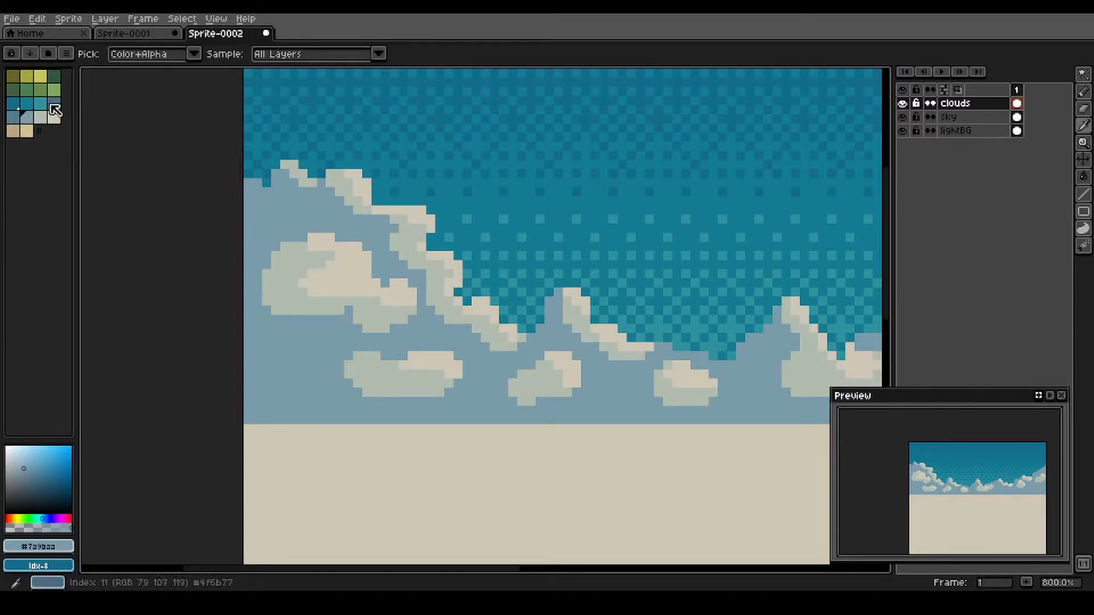
click(51, 106)
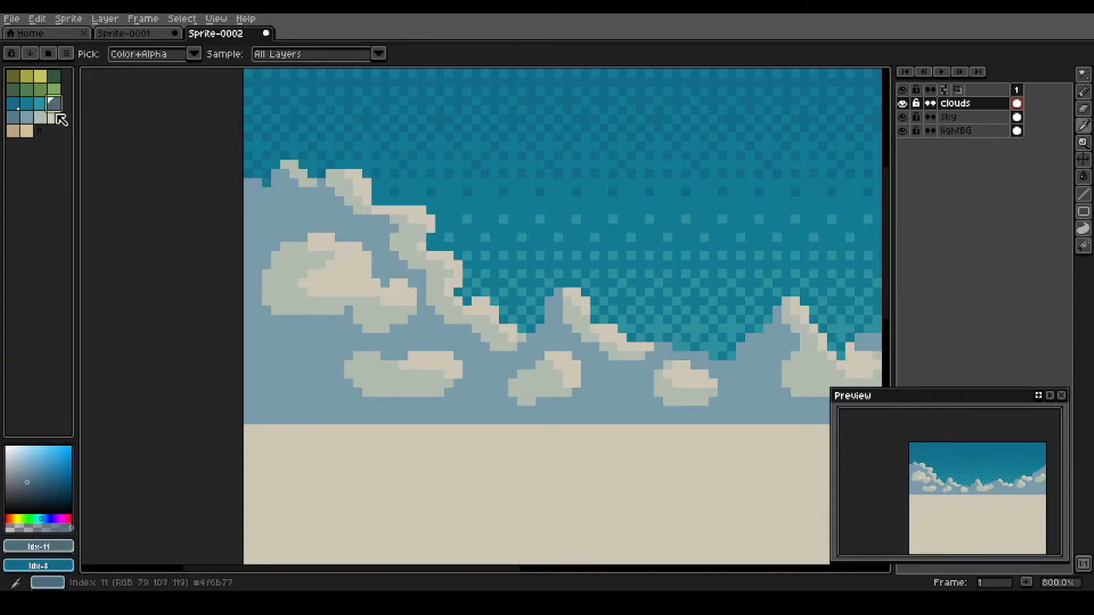
alt+click(316, 371)
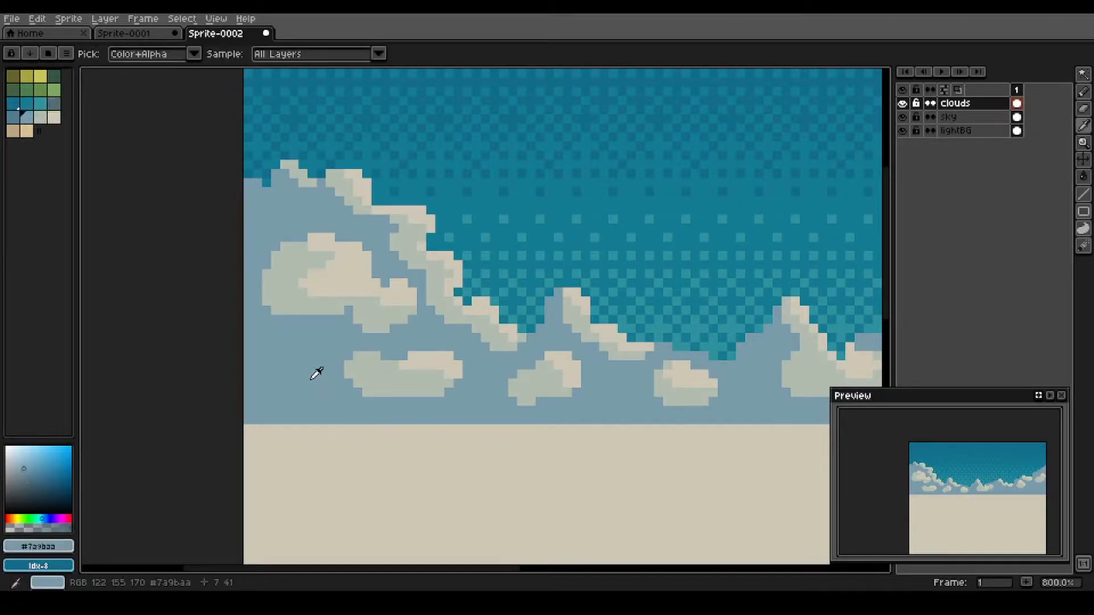
click(188, 19)
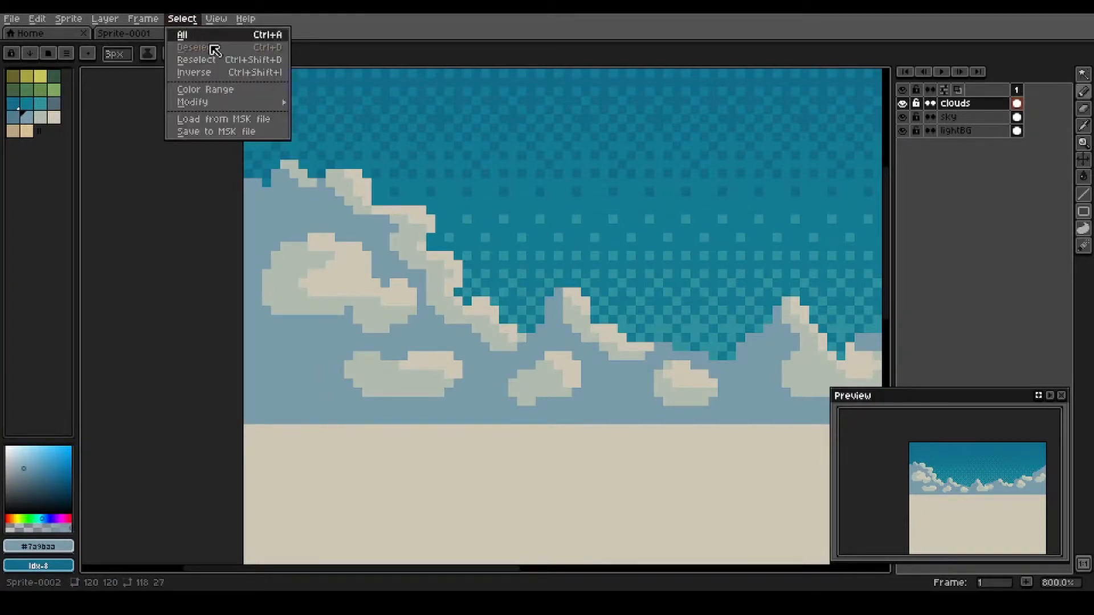
click(250, 90)
click(512, 352)
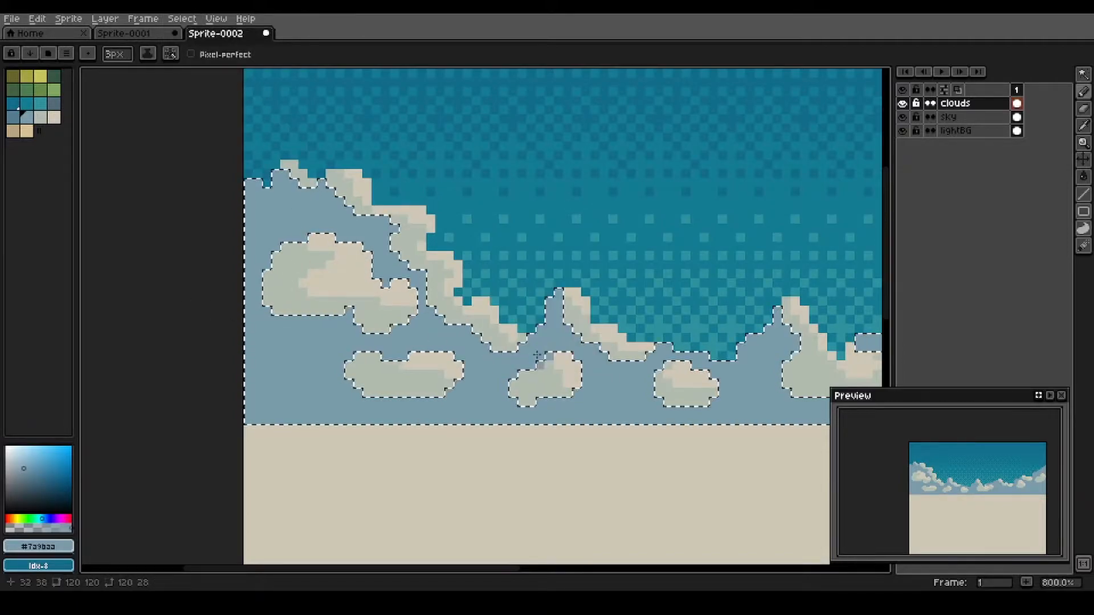
- Paint bumpy dark Idx-11 shadows with the 3 px pencil along the left edge and the base of the left and middle clouds
drag(281, 373, 242, 305)
drag(220, 160, 219, 204)
mouse_move(210, 249)
mouse_down()
mouse_move(265, 266)
mouse_move(291, 328)
mouse_move(208, 346)
mouse_move(216, 333)
mouse_up()
mouse_move(246, 333)
mouse_down()
mouse_move(234, 318)
mouse_move(251, 337)
mouse_move(346, 358)
mouse_move(434, 333)
mouse_move(340, 351)
mouse_up()
drag(420, 376, 292, 361)
mouse_move(354, 332)
mouse_down()
mouse_move(453, 309)
mouse_move(448, 334)
mouse_move(531, 345)
mouse_move(604, 318)
mouse_move(384, 359)
mouse_move(463, 354)
mouse_up()
drag(544, 330, 571, 330)
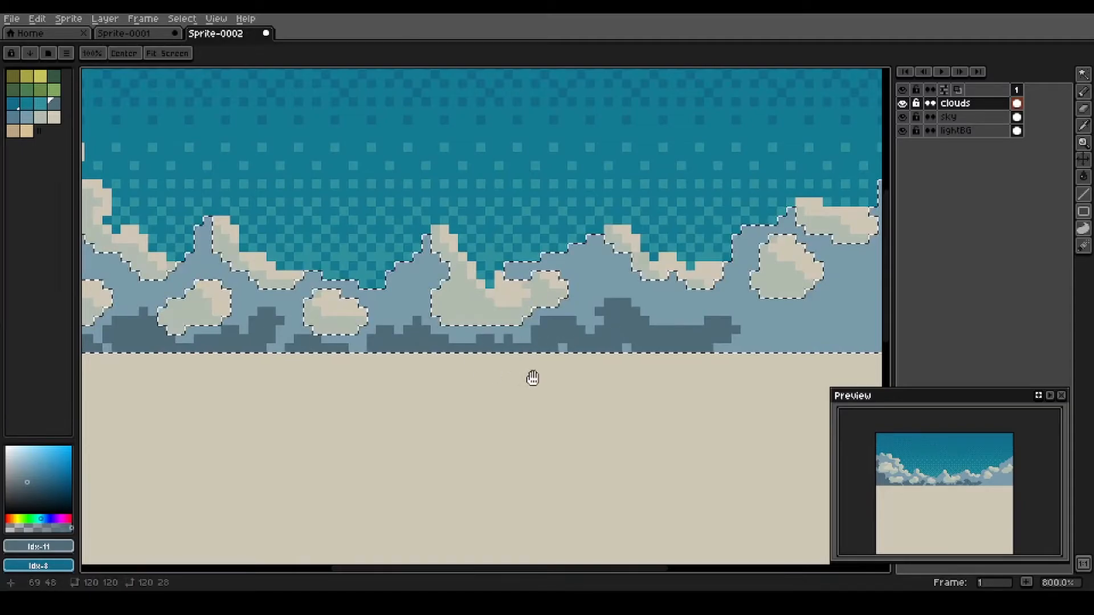
- Extend the dark Idx-11 shadows along the base of the right-hand clouds and add a patch above the large left puff
drag(532, 378, 253, 368)
mouse_move(447, 336)
mouse_down()
mouse_move(476, 328)
mouse_move(523, 333)
mouse_move(523, 349)
mouse_move(492, 336)
mouse_move(567, 336)
mouse_move(623, 298)
mouse_move(676, 304)
mouse_move(714, 287)
mouse_move(566, 323)
mouse_up()
mouse_move(632, 285)
mouse_down()
mouse_move(588, 282)
mouse_move(624, 304)
mouse_move(619, 285)
mouse_move(595, 310)
mouse_move(531, 318)
mouse_move(560, 332)
mouse_move(597, 308)
mouse_move(574, 305)
mouse_move(557, 319)
mouse_move(690, 332)
mouse_move(611, 338)
mouse_move(676, 327)
mouse_move(678, 284)
mouse_up()
key(space)
mouse_move(617, 319)
mouse_down()
mouse_move(264, 285)
mouse_move(367, 275)
mouse_move(340, 302)
mouse_up()
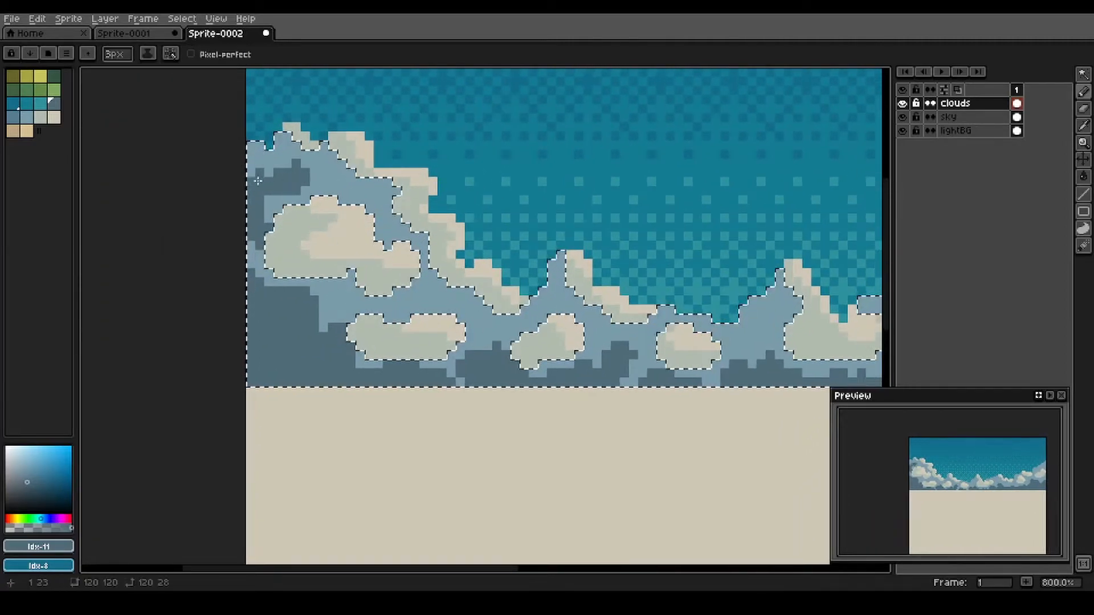
- Paint Idx-12 midtones between the dark shadows and the grey-blue base color in the left and middle clouds
click(13, 116)
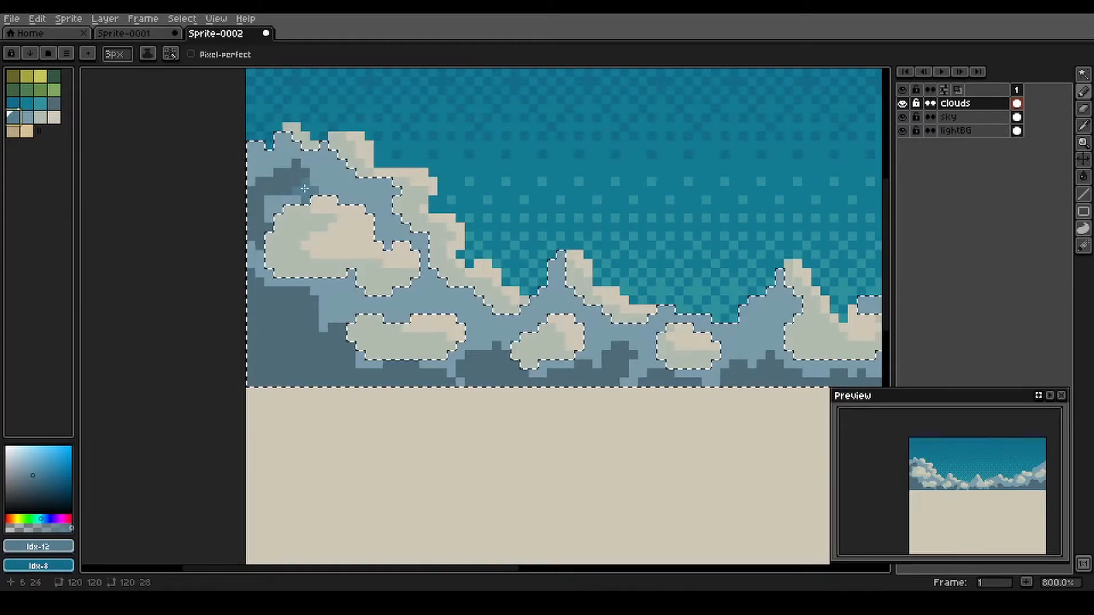
mouse_move(287, 193)
mouse_down()
mouse_move(259, 208)
mouse_move(273, 207)
mouse_move(247, 264)
mouse_move(274, 286)
mouse_move(319, 292)
mouse_move(317, 316)
mouse_move(334, 329)
mouse_move(349, 319)
mouse_move(333, 321)
mouse_move(346, 321)
mouse_move(360, 361)
mouse_move(454, 370)
mouse_move(500, 347)
mouse_move(472, 345)
mouse_move(606, 349)
mouse_move(570, 336)
mouse_up()
drag(478, 323, 464, 306)
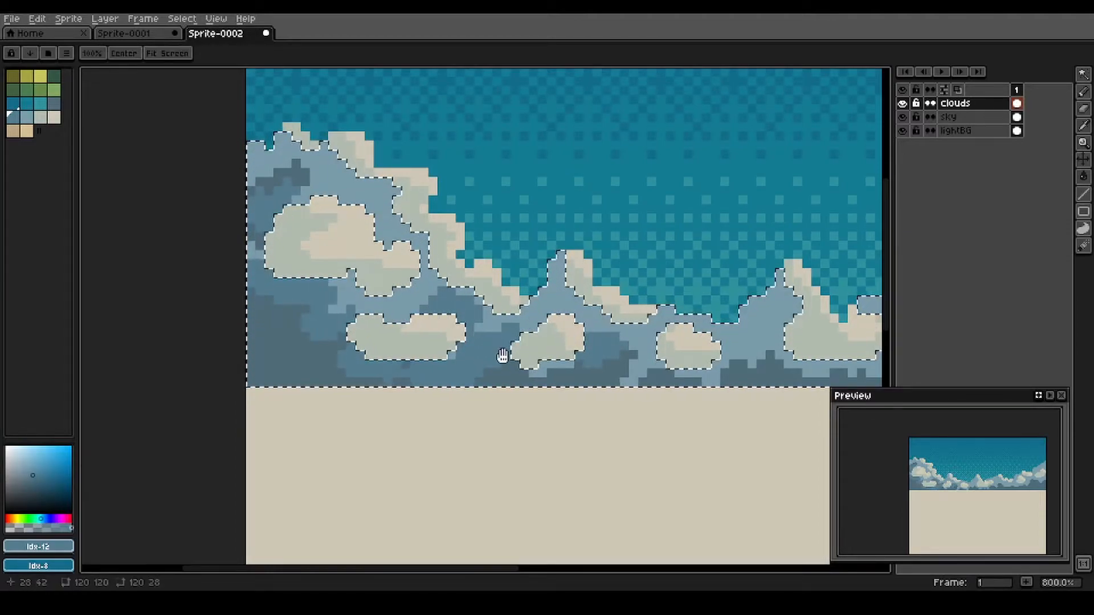
drag(503, 354, 234, 310)
mouse_move(474, 325)
mouse_down()
mouse_move(505, 287)
mouse_move(491, 301)
mouse_move(520, 304)
mouse_up()
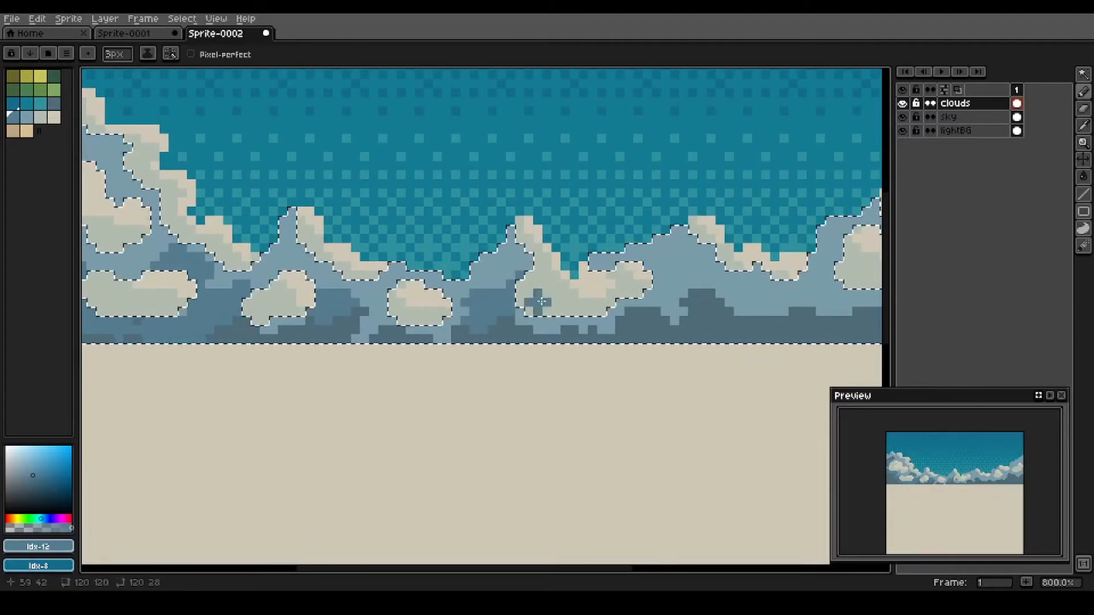
- Continue the Idx-12 midtones above the dark shadows in the right-hand clouds and clear the selection
mouse_move(675, 294)
mouse_down()
mouse_move(676, 305)
mouse_move(610, 305)
mouse_move(437, 286)
mouse_up()
click(502, 267)
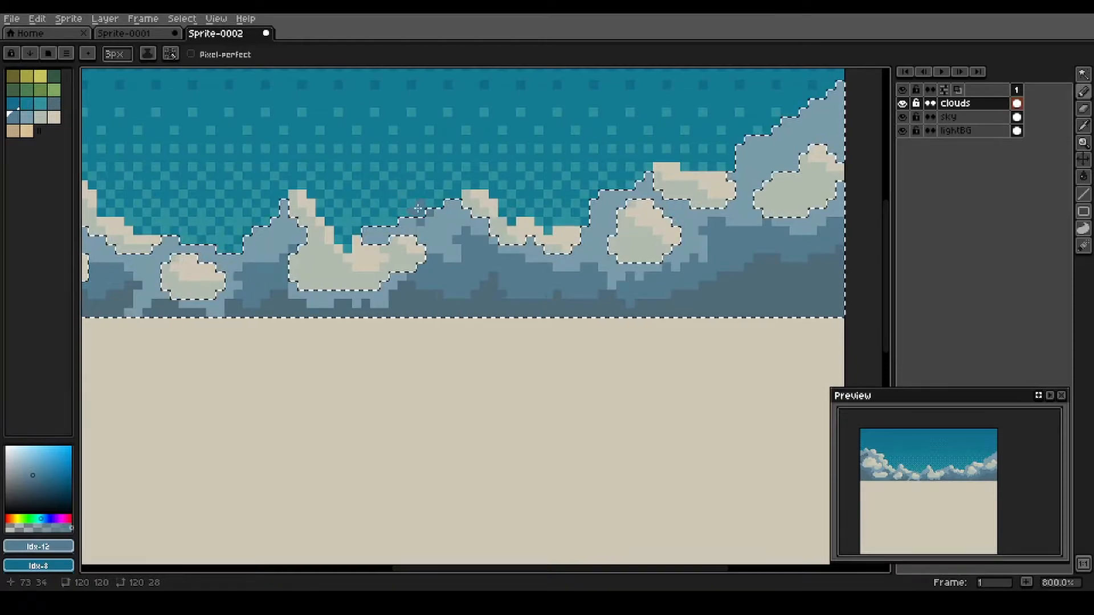
drag(898, 498, 915, 485)
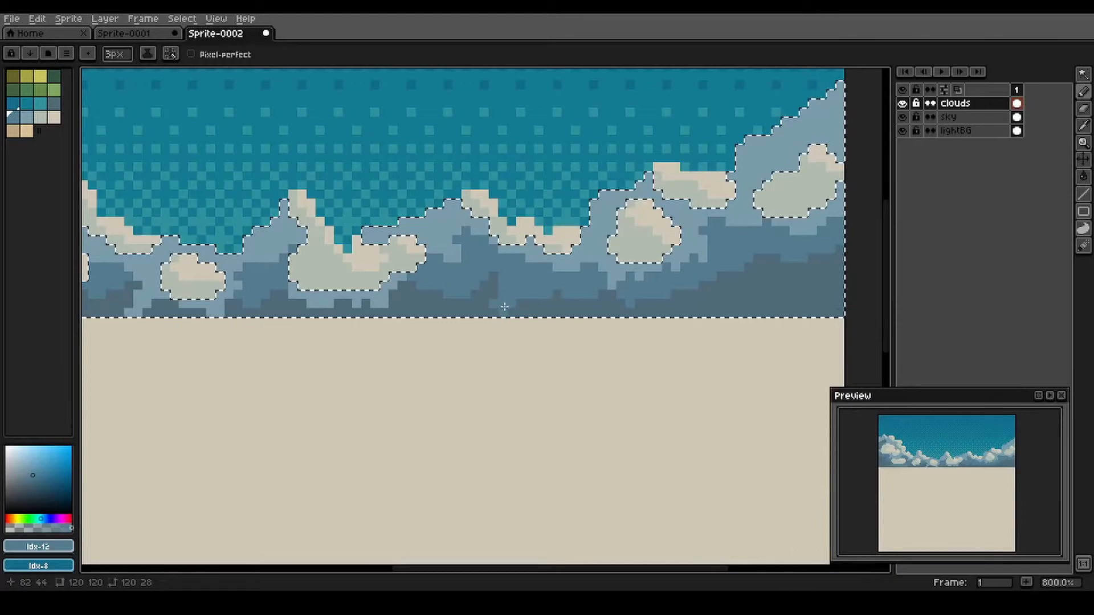
key(space)
mouse_move(340, 190)
mouse_down()
mouse_move(549, 301)
mouse_move(565, 269)
mouse_move(478, 224)
mouse_up()
key(ctrl+d)
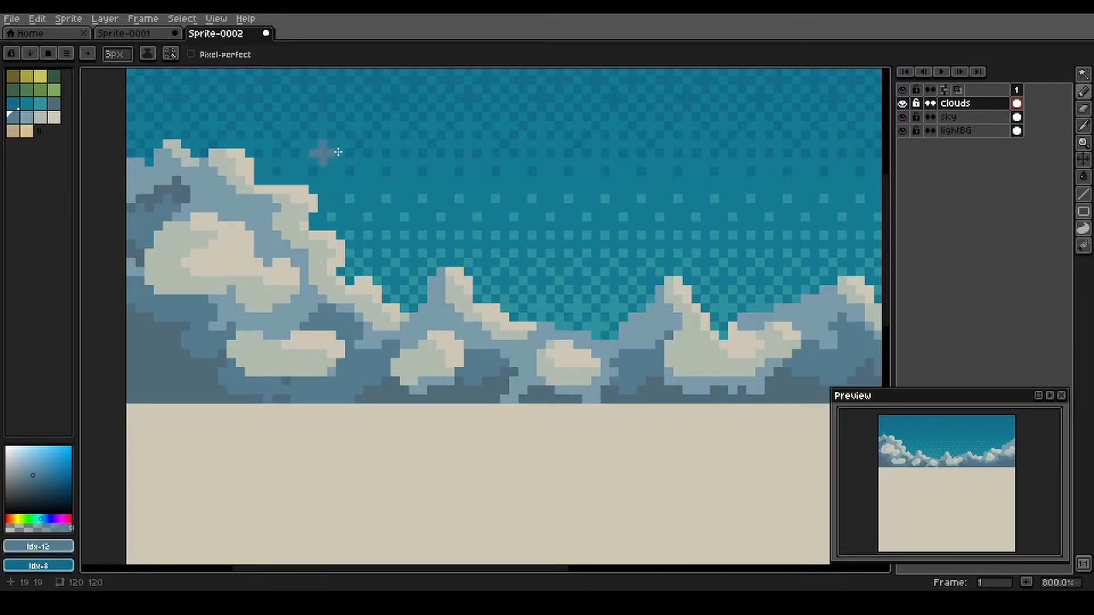
- Paint a 2 × 2 px checker of light #b0bcae and grey-blue at the left cloud's upper edge and capture it as a custom brush
scroll(203, 141, up, 3)
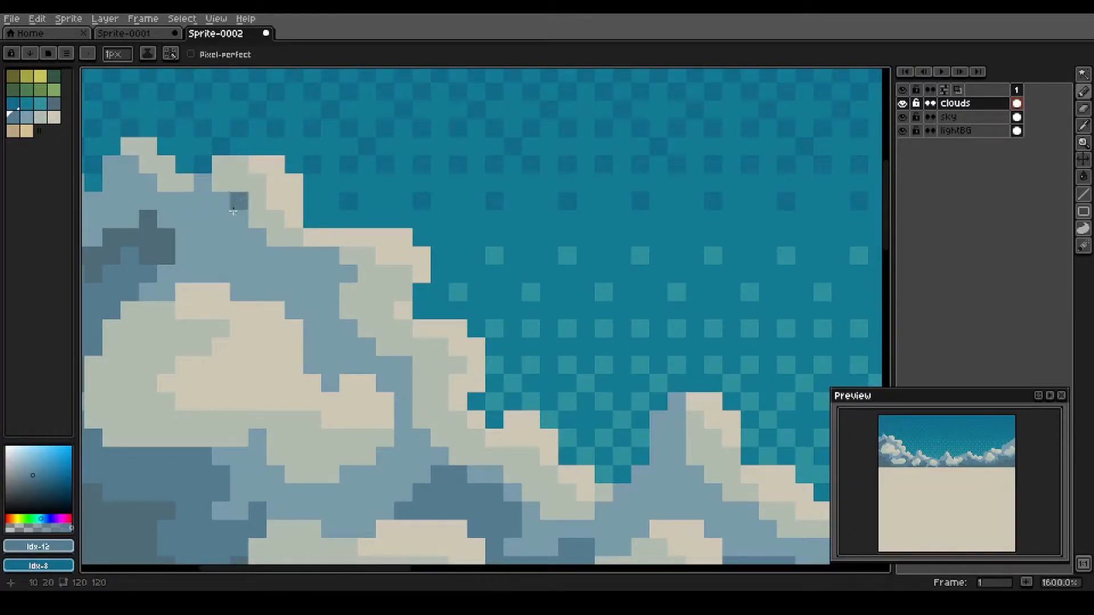
key(i)
click(257, 195)
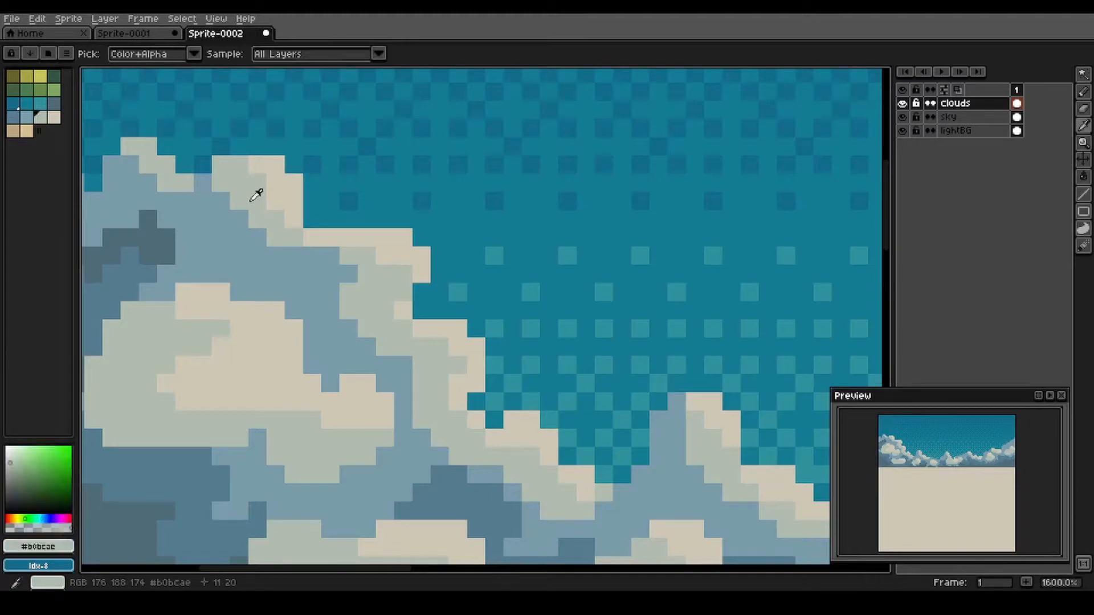
key(b)
key(m)
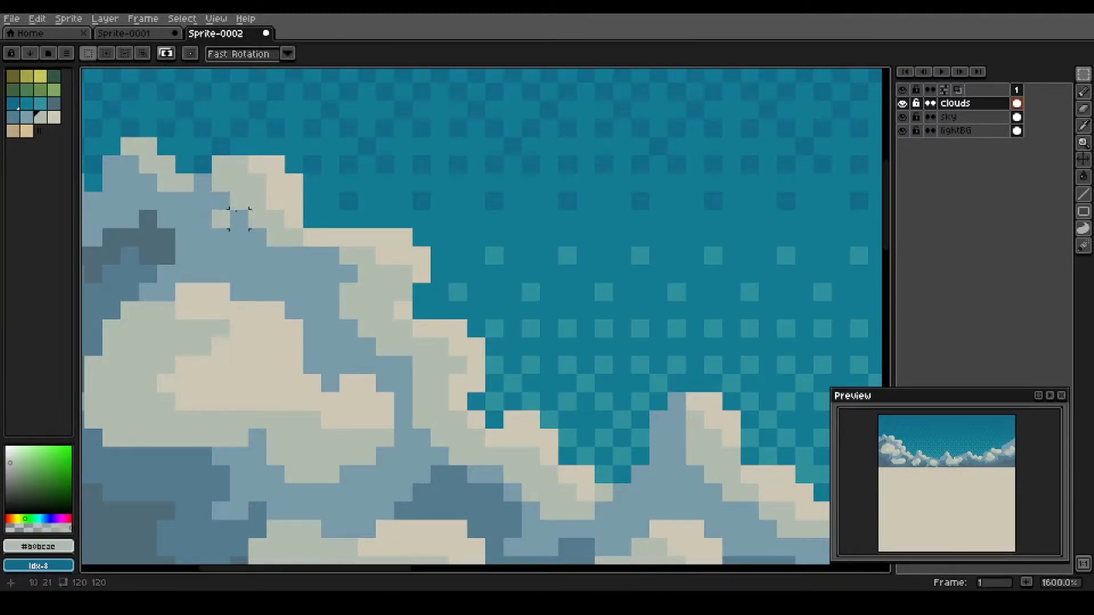
drag(220, 200, 239, 224)
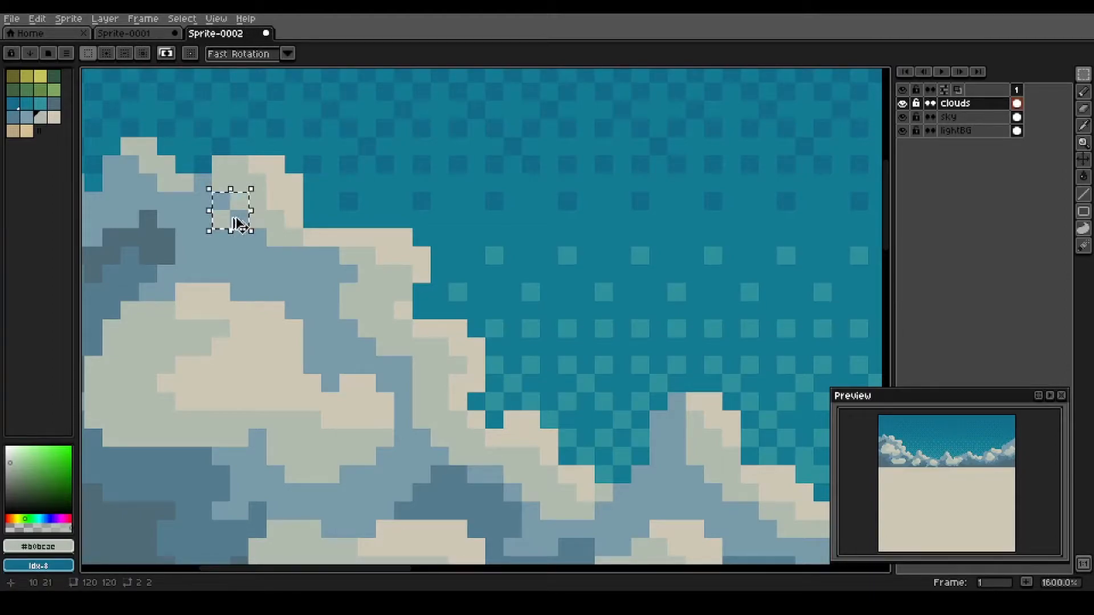
key(ctrl+d)
key(b)
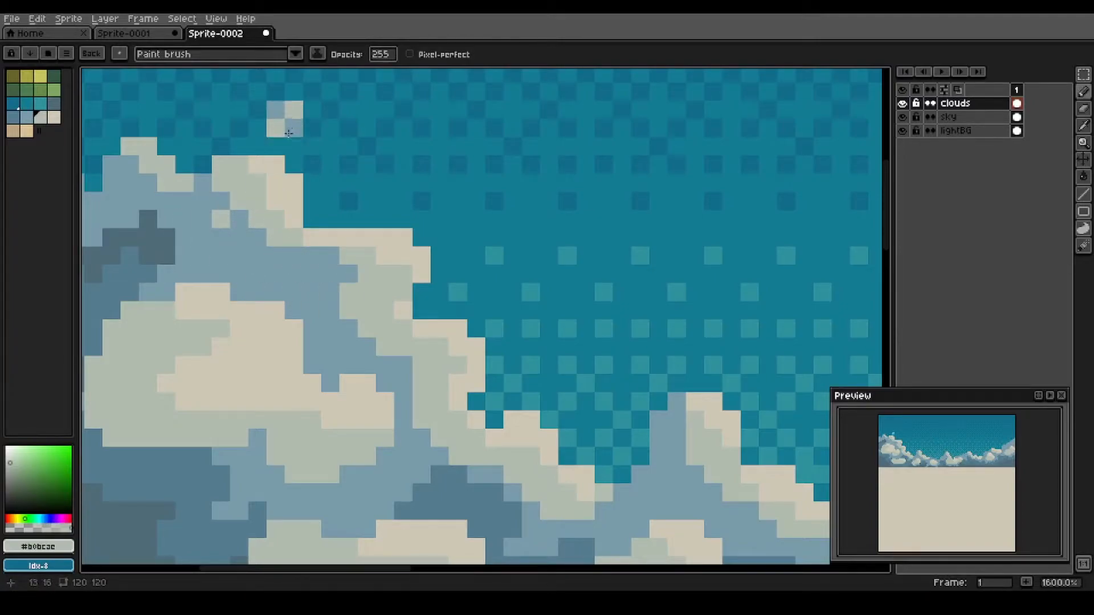
- Set the custom checker brush to repeat as a pattern aligned to destination
click(295, 54)
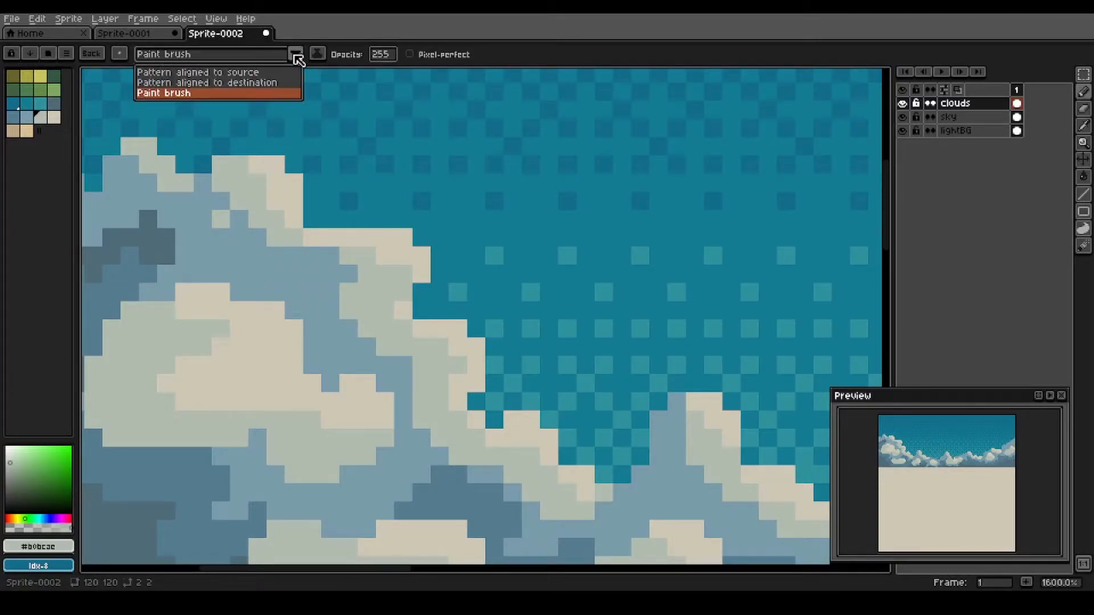
click(275, 73)
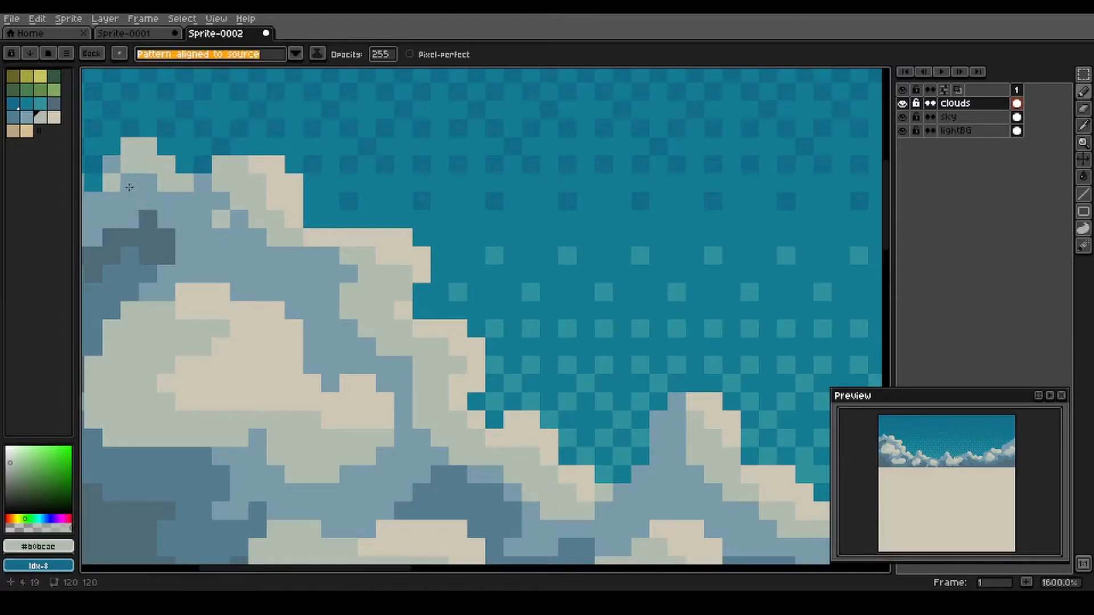
click(296, 54)
click(265, 82)
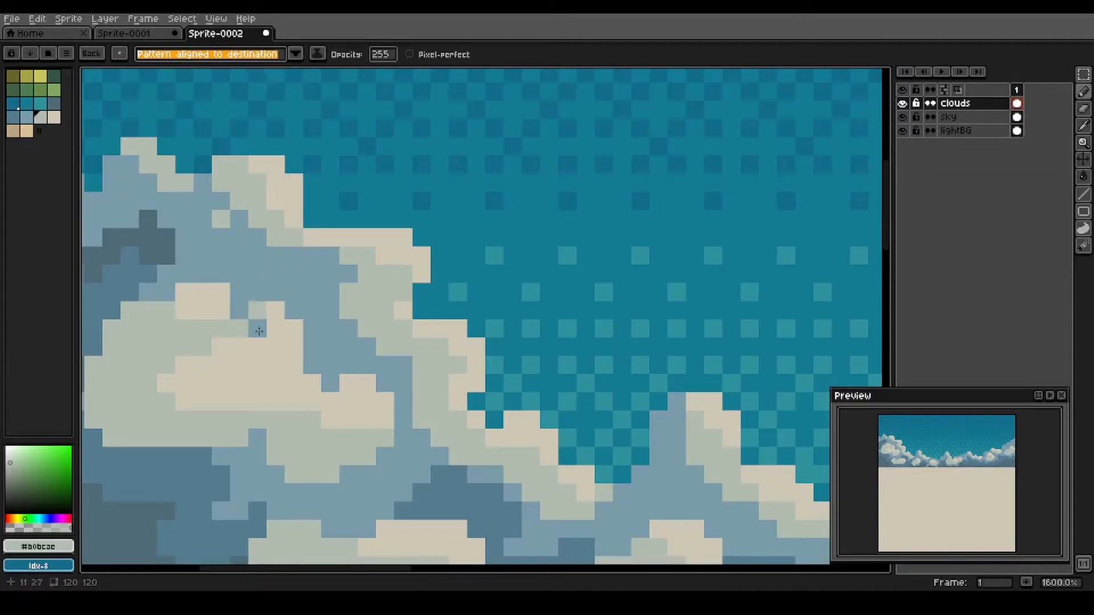
- Dither the boundary between the light rim and the grey-blue body along the large left cloud with the checker brush
mouse_move(256, 251)
mouse_down()
mouse_move(313, 270)
mouse_move(377, 357)
mouse_up()
drag(251, 240, 134, 145)
drag(275, 320, 151, 146)
mouse_move(302, 258)
mouse_down()
mouse_move(390, 302)
mouse_move(408, 331)
mouse_up()
- Dither the middle peak's light rim and the lower and upper-left edges of the small puff below it
key(space)
drag(438, 374, 298, 300)
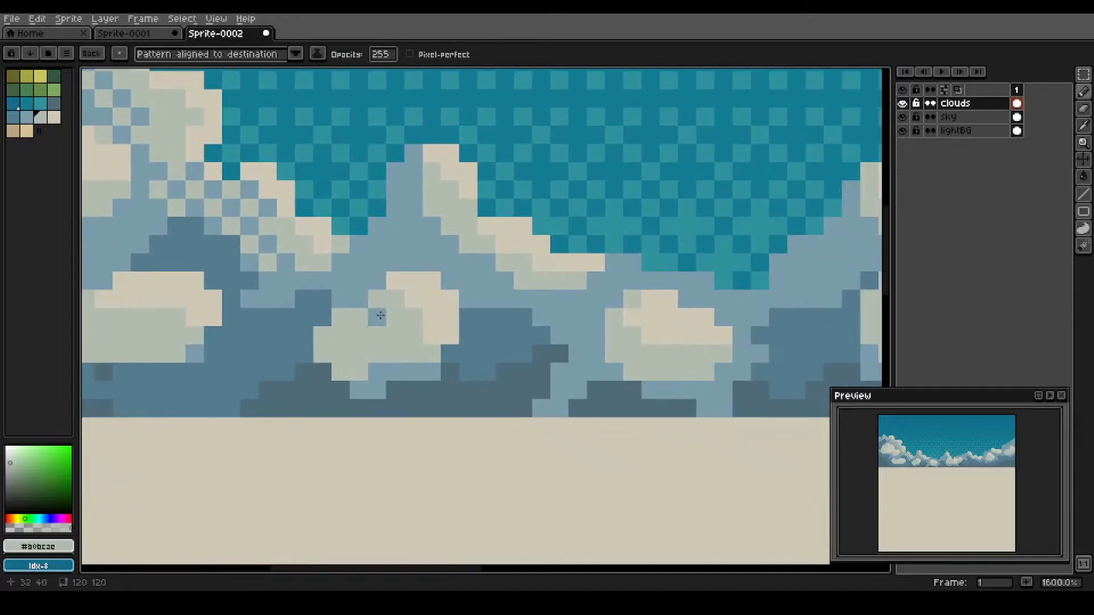
drag(426, 365, 377, 371)
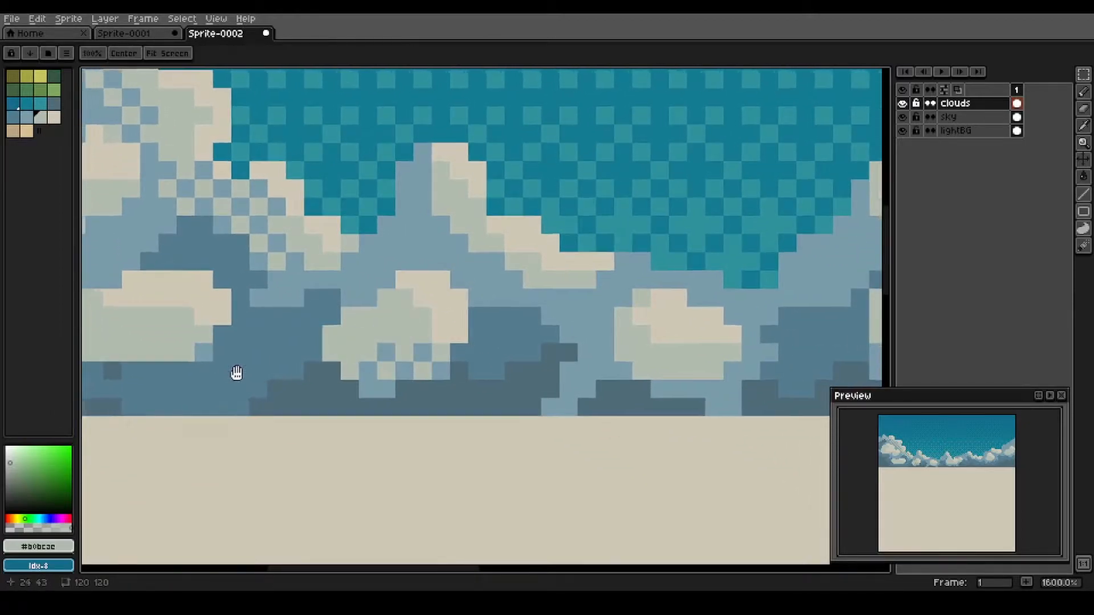
drag(230, 373, 316, 349)
drag(447, 256, 442, 290)
mouse_move(515, 183)
mouse_down()
mouse_move(574, 254)
mouse_move(627, 263)
mouse_up()
- Dither the left edge of the next small puff and the light edge of the right-hand peak
key(space)
drag(588, 310, 213, 255)
drag(342, 272, 362, 292)
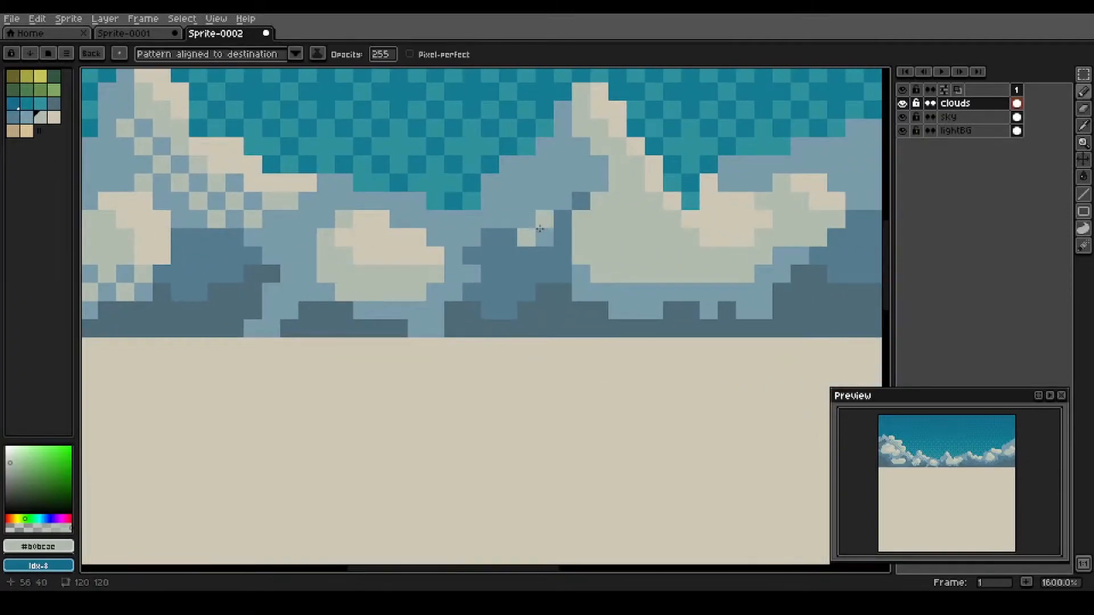
drag(581, 147, 613, 171)
drag(308, 239, 326, 288)
- Dither the light-to-grey-blue edges of the peaks and puffs in the far-right clouds
key(space)
drag(573, 308, 234, 317)
drag(553, 176, 380, 247)
drag(426, 206, 483, 265)
key(space)
drag(529, 330, 319, 324)
mouse_move(507, 235)
mouse_down()
mouse_move(479, 265)
mouse_move(498, 313)
mouse_move(349, 325)
mouse_up()
- Dither the lower right edge of the large left puff into the grey-blue with the checker brush
key(space)
mouse_move(437, 209)
mouse_down()
mouse_move(587, 233)
mouse_move(723, 210)
mouse_up()
scroll(630, 239, down, 3)
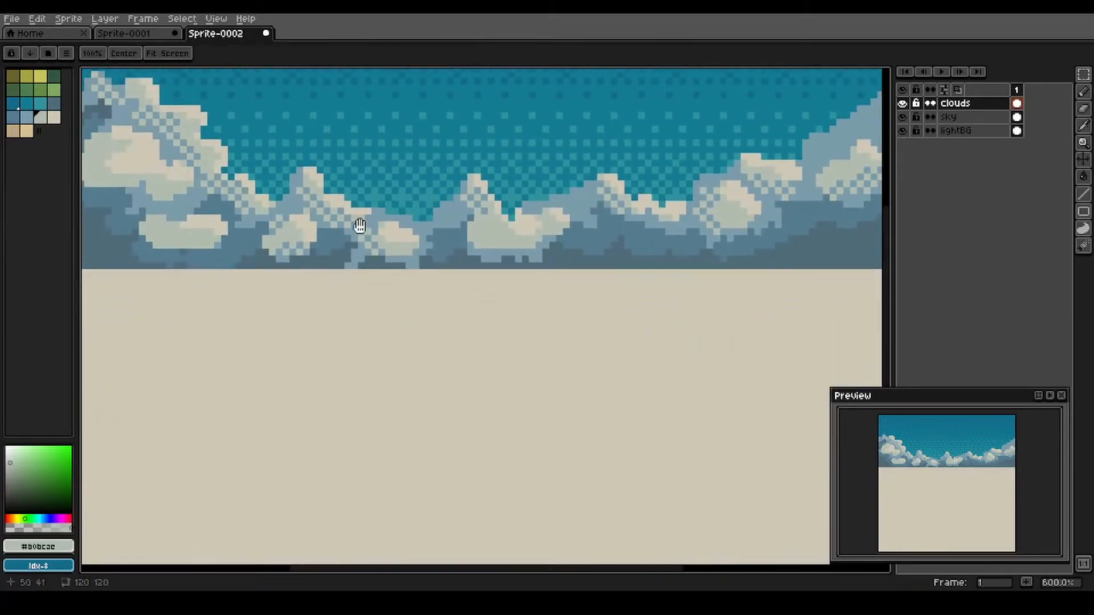
scroll(231, 238, up, 5)
scroll(232, 238, down, 3)
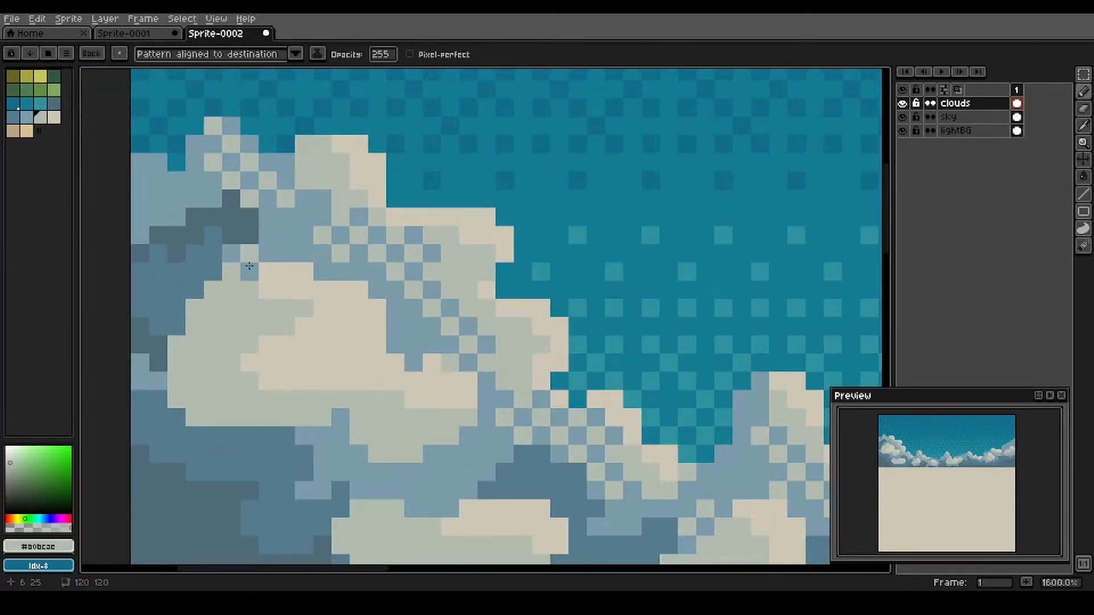
scroll(350, 351, up, 1)
mouse_move(414, 372)
mouse_down()
mouse_move(491, 393)
mouse_move(507, 372)
mouse_up()
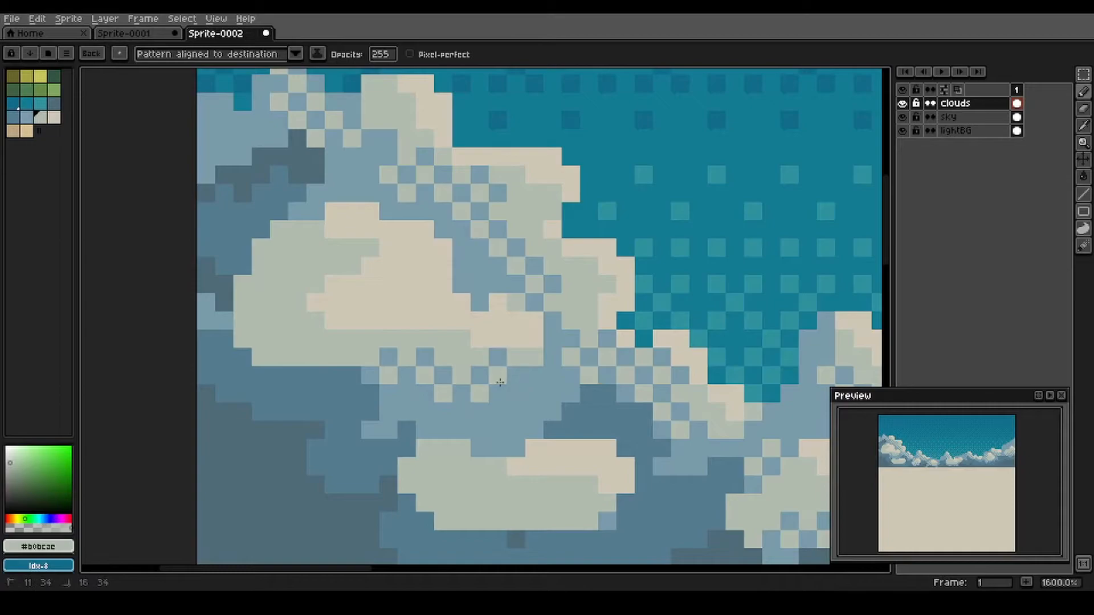
- Dither the large left puff's lower left and upper left edges, using #537c8e as the second brush color
alt+right_click(306, 385)
mouse_move(255, 357)
mouse_down()
mouse_move(293, 378)
mouse_move(342, 374)
mouse_up()
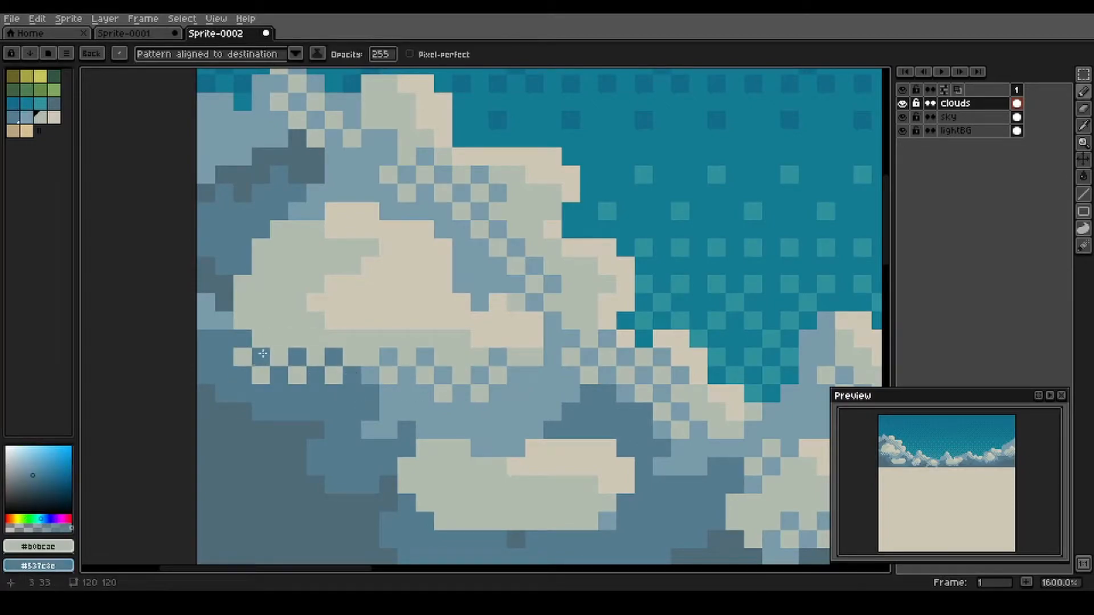
drag(279, 303, 291, 323)
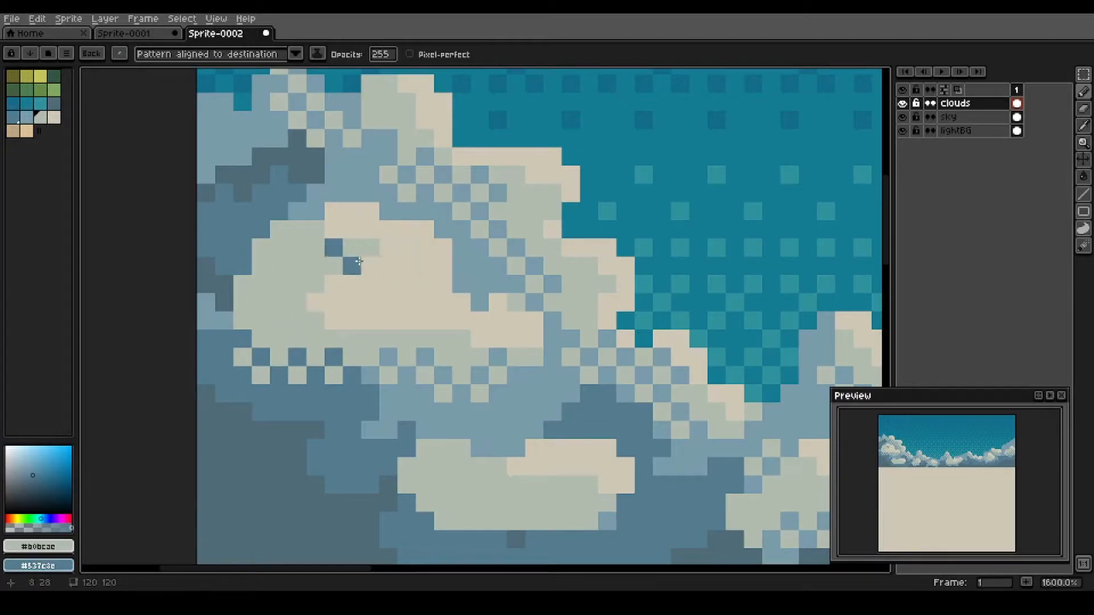
key(alt)
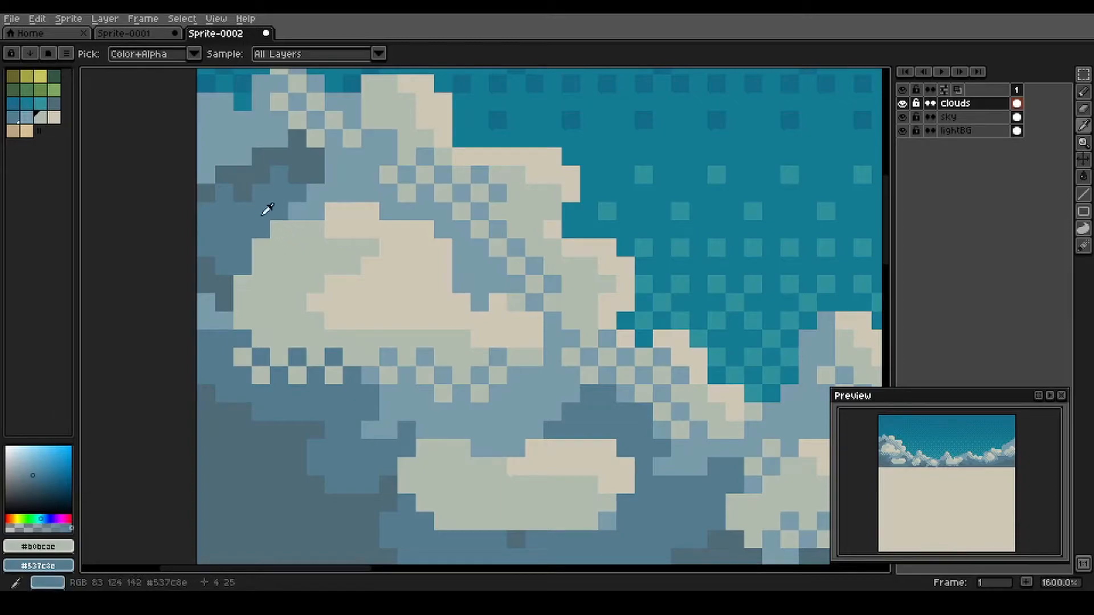
drag(272, 232, 250, 265)
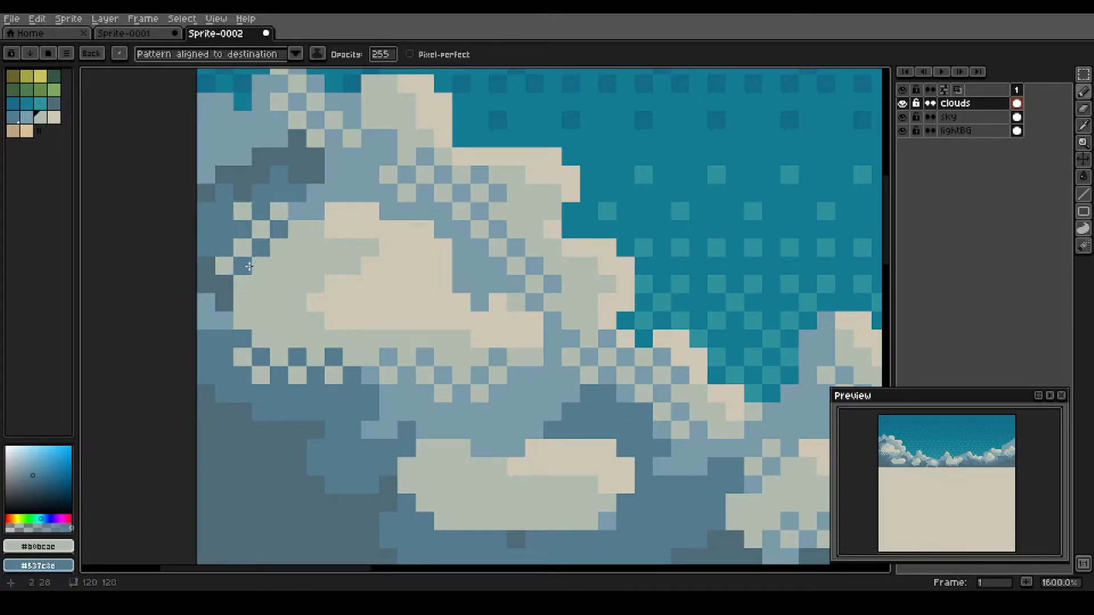
- Dither the dark patch above the large left puff, blending it first with the grey-blue and then with #537c8e
alt+click(265, 130)
alt+right_click(305, 163)
mouse_move(305, 163)
mouse_down()
mouse_move(228, 162)
mouse_move(211, 176)
mouse_up()
alt+click(294, 180)
alt+right_click(313, 168)
mouse_move(292, 177)
mouse_down()
mouse_move(268, 175)
mouse_move(242, 211)
mouse_up()
- Dither the dark #4f6b77 shadows into the #537c8e midtones along the base of all clouds from left to right
mouse_move(211, 409)
mouse_down()
mouse_move(321, 459)
mouse_move(370, 506)
mouse_move(368, 530)
mouse_move(335, 515)
mouse_move(248, 365)
mouse_move(361, 415)
mouse_move(528, 413)
mouse_move(508, 417)
mouse_move(601, 379)
mouse_move(327, 383)
mouse_up()
mouse_move(460, 336)
mouse_down()
mouse_move(489, 351)
mouse_move(567, 328)
mouse_up()
drag(670, 368, 415, 332)
mouse_move(502, 319)
mouse_down()
mouse_move(545, 327)
mouse_move(615, 290)
mouse_move(621, 310)
mouse_up()
drag(612, 353, 357, 325)
mouse_move(412, 290)
mouse_down()
mouse_move(644, 288)
mouse_move(420, 327)
mouse_move(508, 293)
mouse_move(505, 306)
mouse_move(622, 329)
mouse_move(445, 346)
mouse_move(346, 334)
mouse_up()
mouse_move(399, 313)
mouse_down()
mouse_move(517, 332)
mouse_move(584, 315)
mouse_move(456, 342)
mouse_move(330, 319)
mouse_up()
mouse_move(328, 288)
mouse_down()
mouse_move(549, 272)
mouse_move(600, 293)
mouse_move(557, 298)
mouse_move(484, 278)
mouse_move(535, 252)
mouse_move(549, 223)
mouse_move(513, 202)
mouse_move(587, 205)
mouse_move(616, 249)
mouse_move(655, 210)
mouse_up()
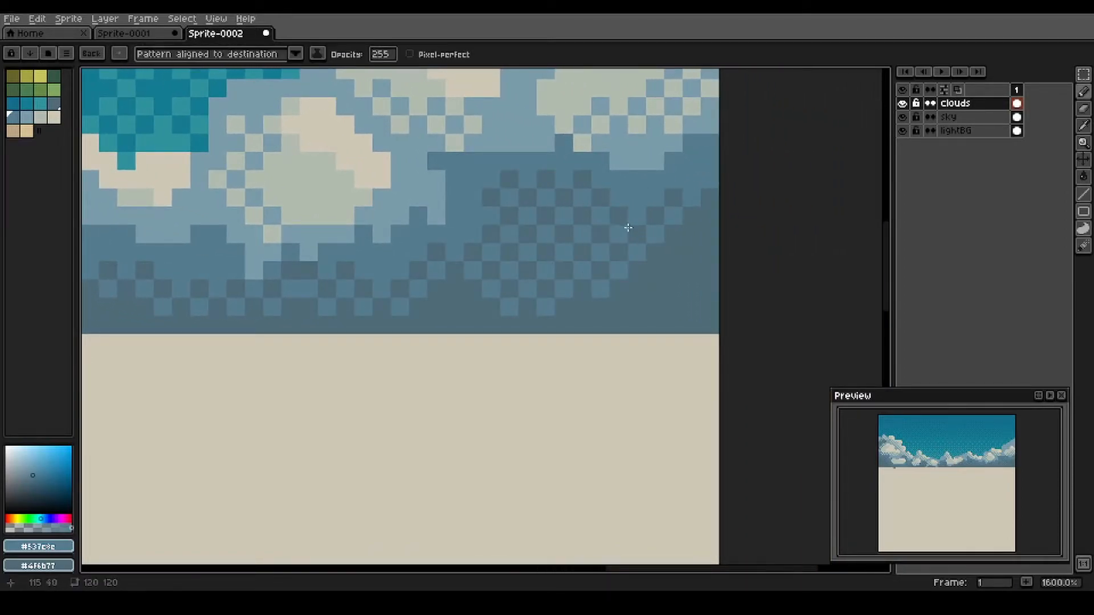
- Recolor the checker brush to #7a9baa and #537c8e and dither the midtone's upper edge in the far-right clouds
drag(540, 273, 600, 416)
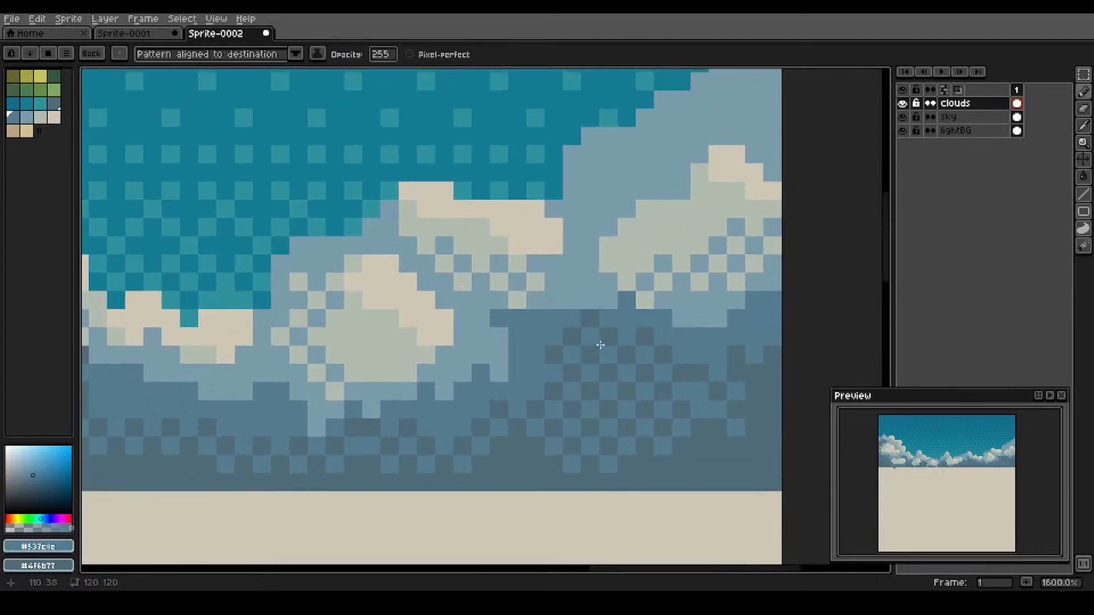
scroll(598, 236, down, 1)
alt+click(586, 291)
alt+right_click(566, 326)
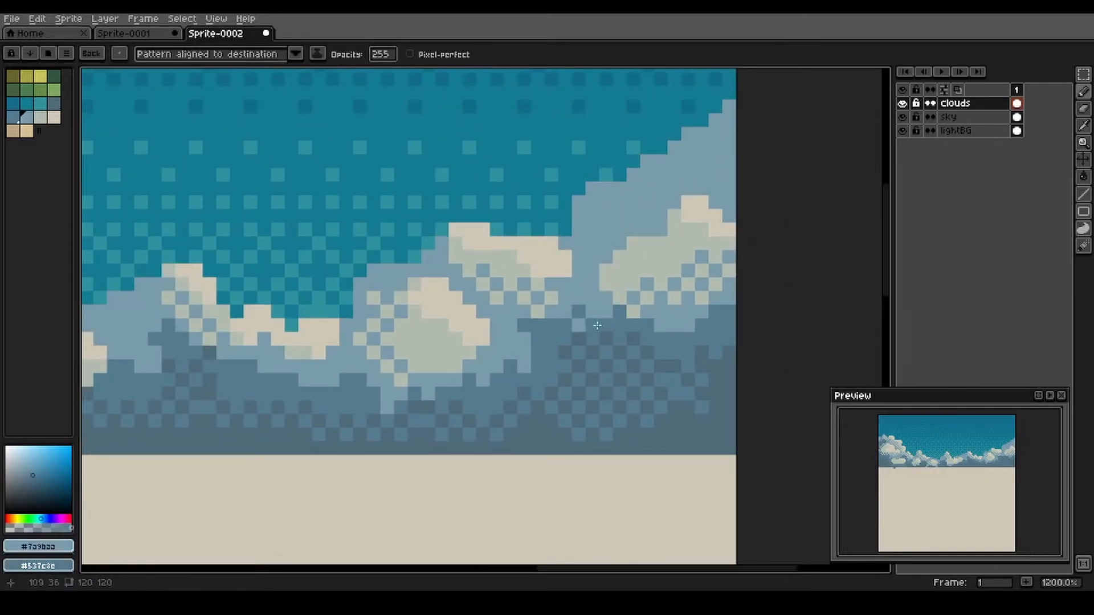
drag(671, 333, 722, 320)
mouse_move(344, 382)
mouse_down()
mouse_move(570, 368)
mouse_move(533, 360)
mouse_move(456, 388)
mouse_up()
- Continue dithering #7a9baa into the #537c8e midtones in the centre and right-of-centre clouds
key(space)
drag(403, 424, 555, 396)
mouse_move(531, 304)
mouse_down()
mouse_move(534, 325)
mouse_move(513, 324)
mouse_up()
key(space)
drag(438, 391, 684, 338)
mouse_move(532, 278)
mouse_down()
mouse_move(503, 265)
mouse_move(435, 285)
mouse_up()
key(space)
drag(423, 356, 657, 334)
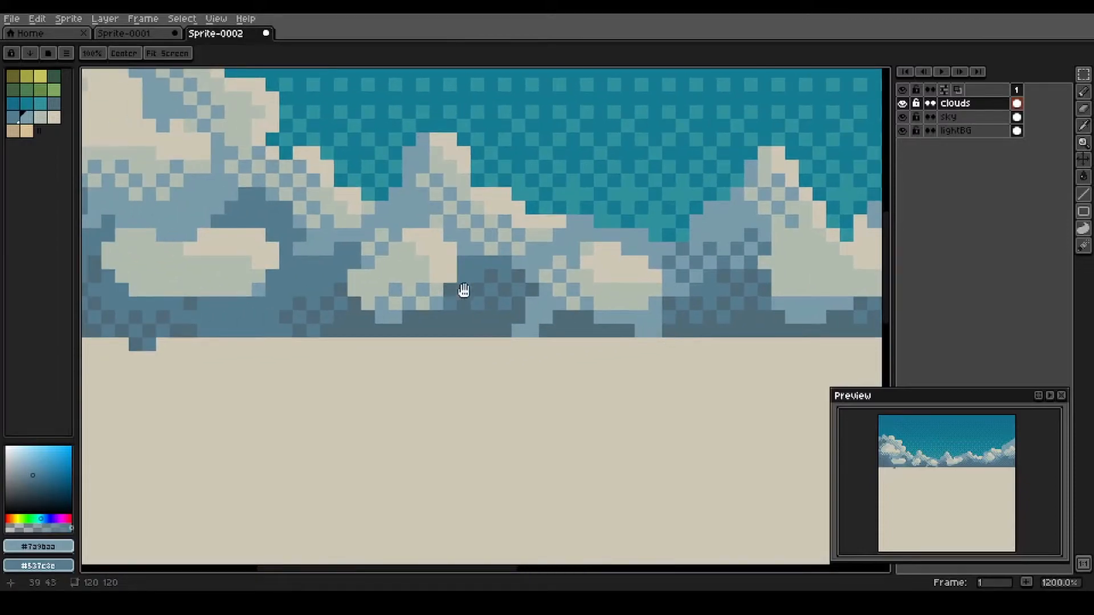
- Dither #7a9baa into the #537c8e midtones around the lower puff of the left cloud
key(space)
drag(290, 242, 518, 216)
mouse_move(317, 189)
mouse_down()
mouse_move(447, 194)
mouse_move(482, 179)
mouse_move(457, 218)
mouse_move(498, 246)
mouse_move(494, 277)
mouse_move(544, 246)
mouse_up()
click(555, 246)
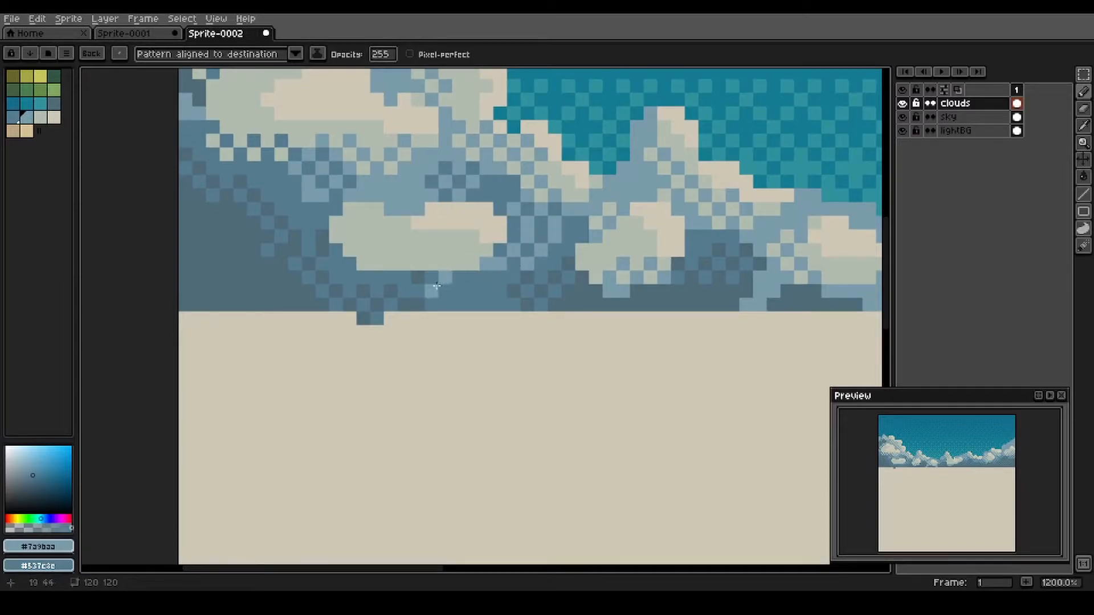
- Discard the custom brush and erase the stray shadow pixels below the left cloud's base with the 1 px eraser
scroll(440, 285, down, 3)
key(space)
drag(406, 307, 365, 348)
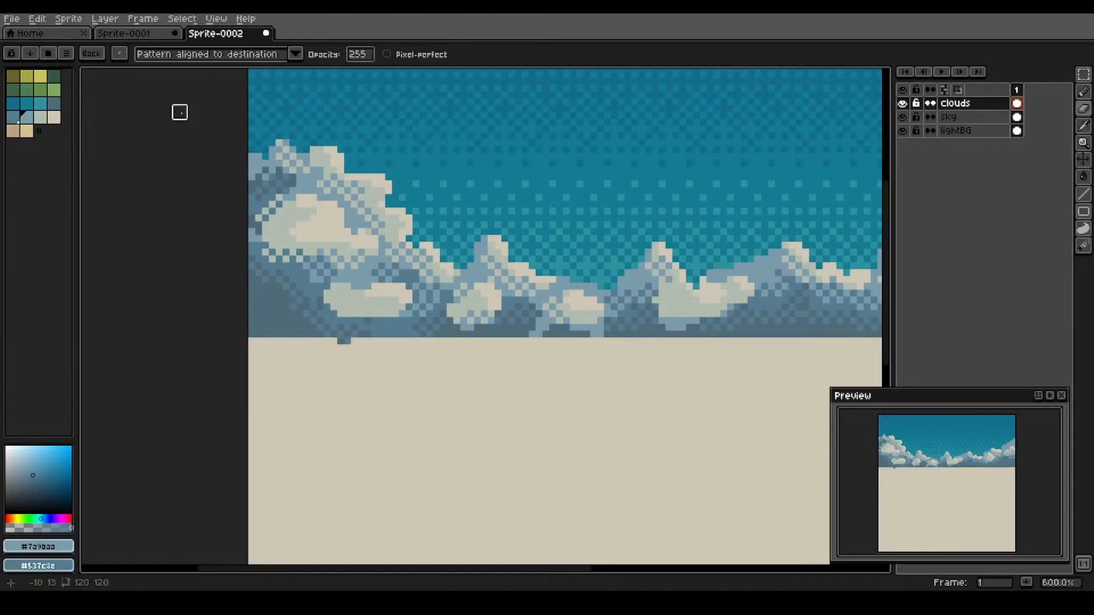
key(Escape)
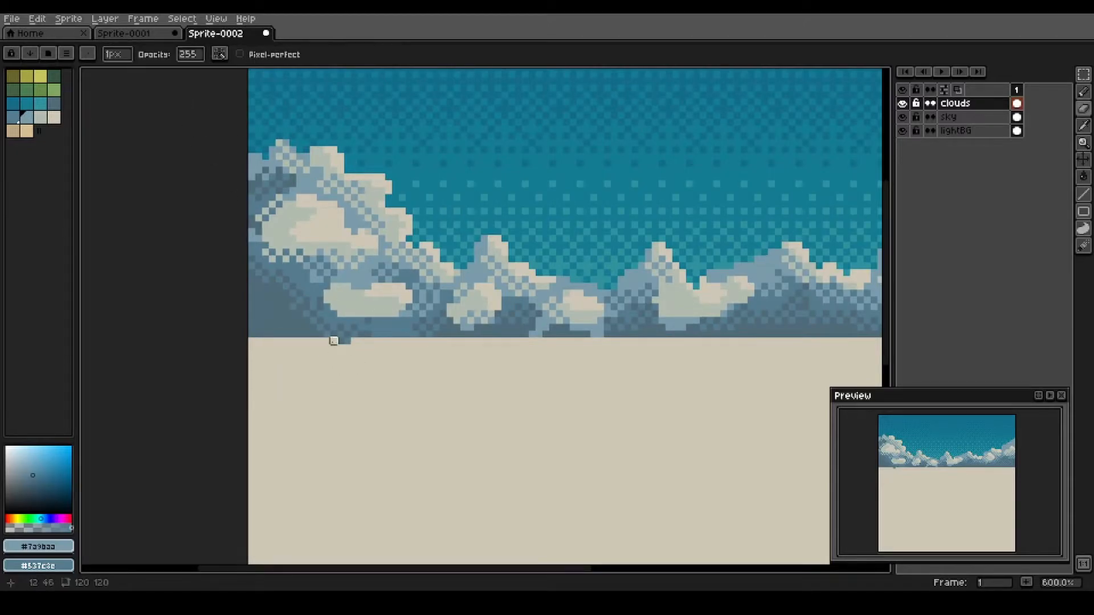
scroll(504, 382, down, 1)
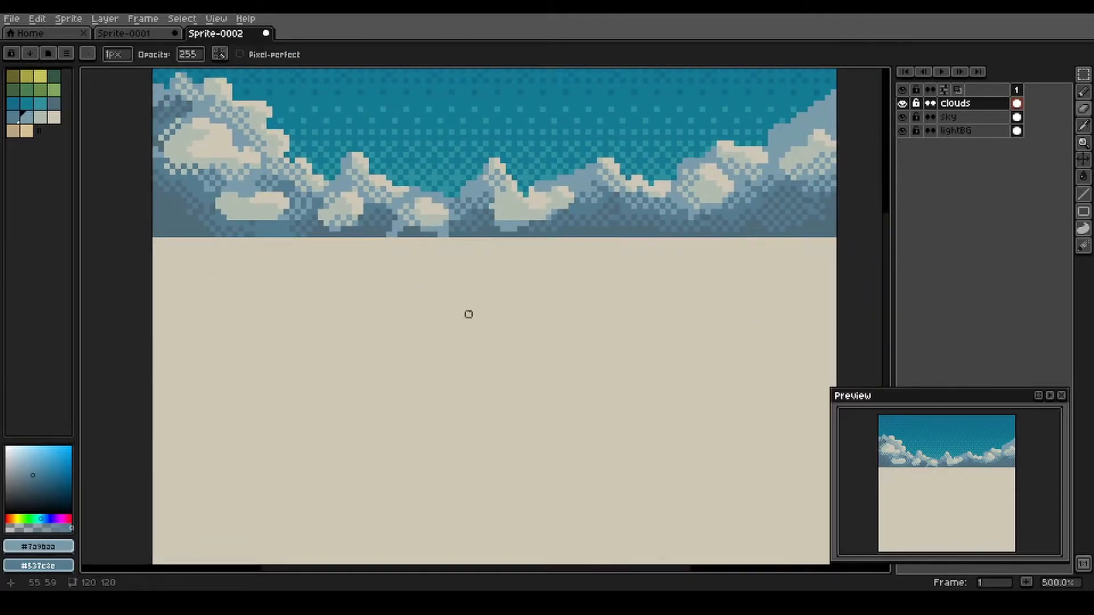
- Add a new layer above the clouds and name it ocean
scroll(468, 314, down, 2)
key(shift+n)
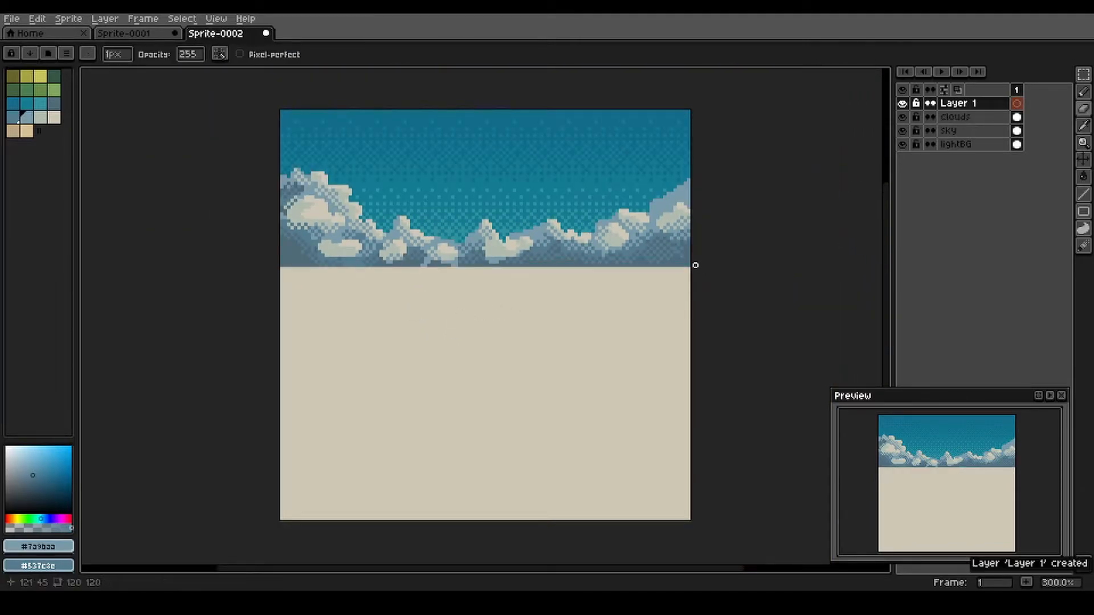
key(shift+p)
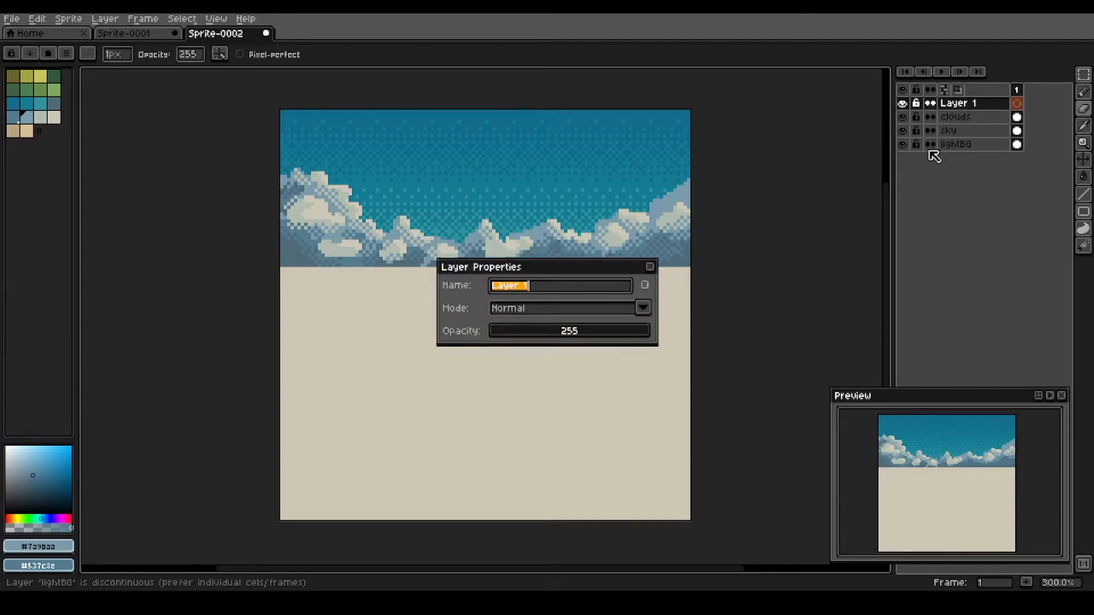
text(ocean)
key(Return)
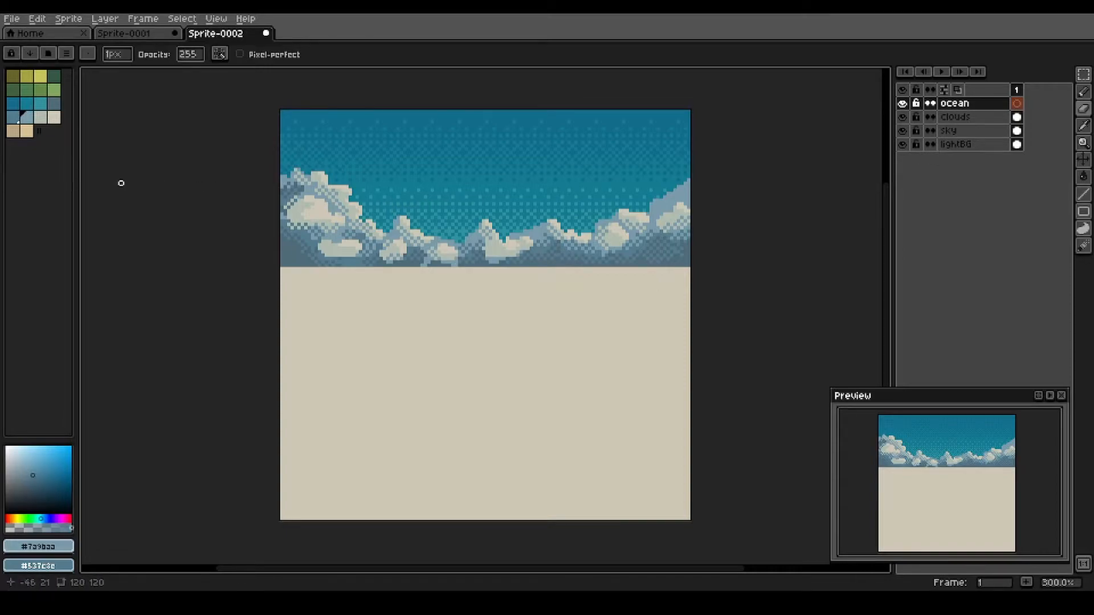
- Fill a full-width band directly below the clouds, about 21 px tall, with the dark blue Idx-8 and clear the selection
click(14, 103)
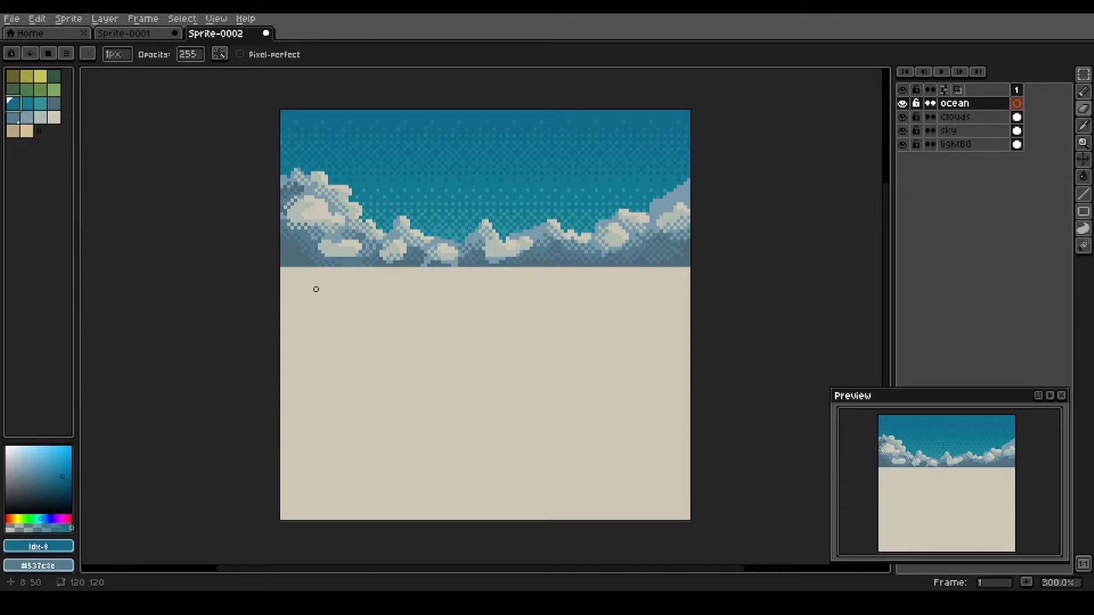
key(m)
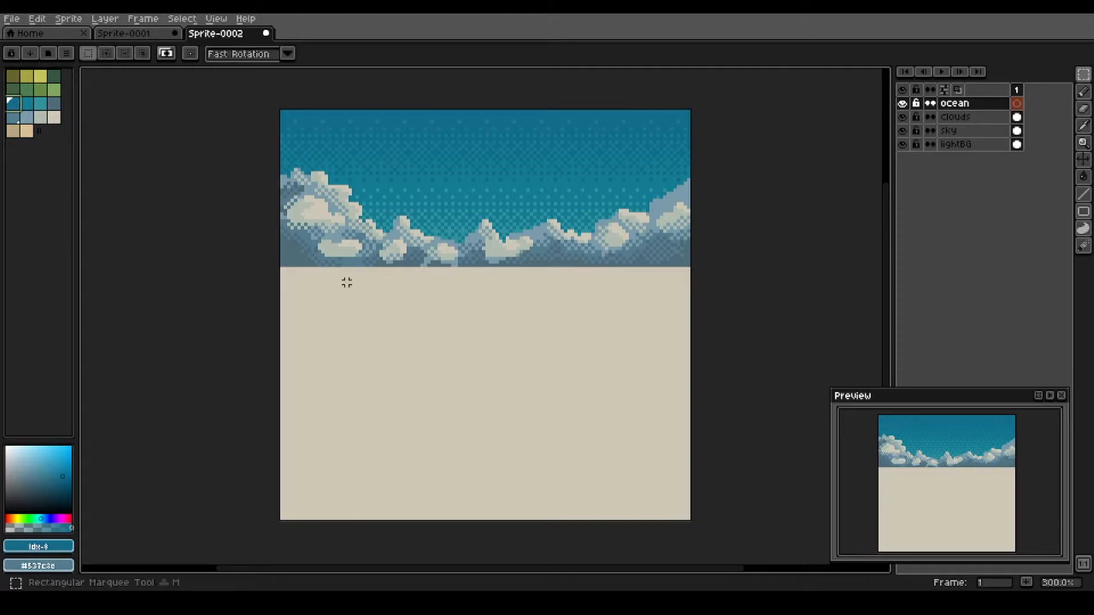
drag(281, 269, 692, 326)
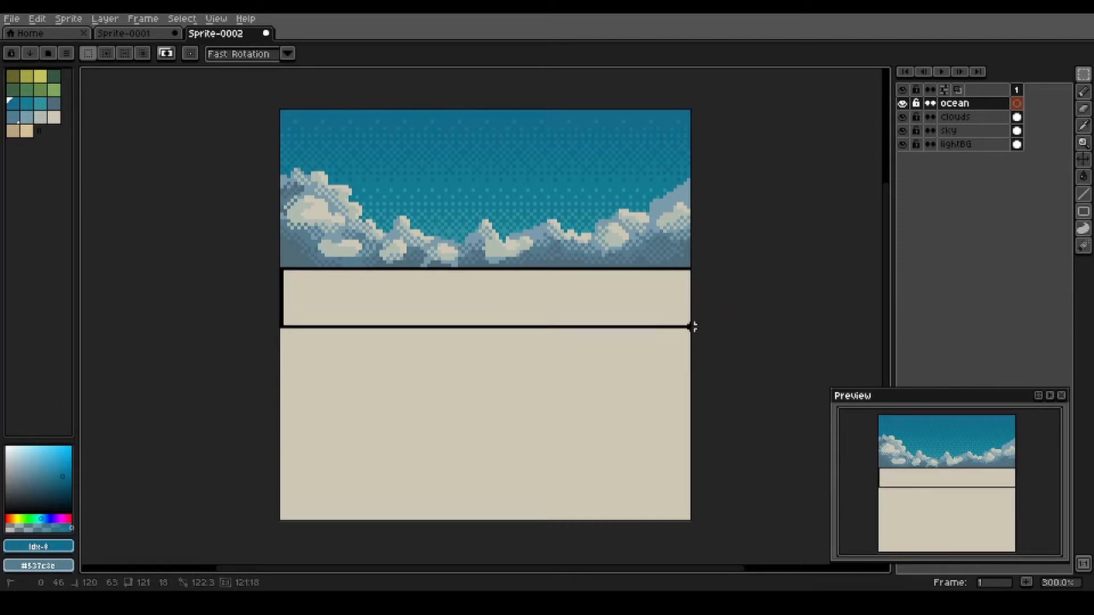
drag(692, 326, 695, 340)
key(g)
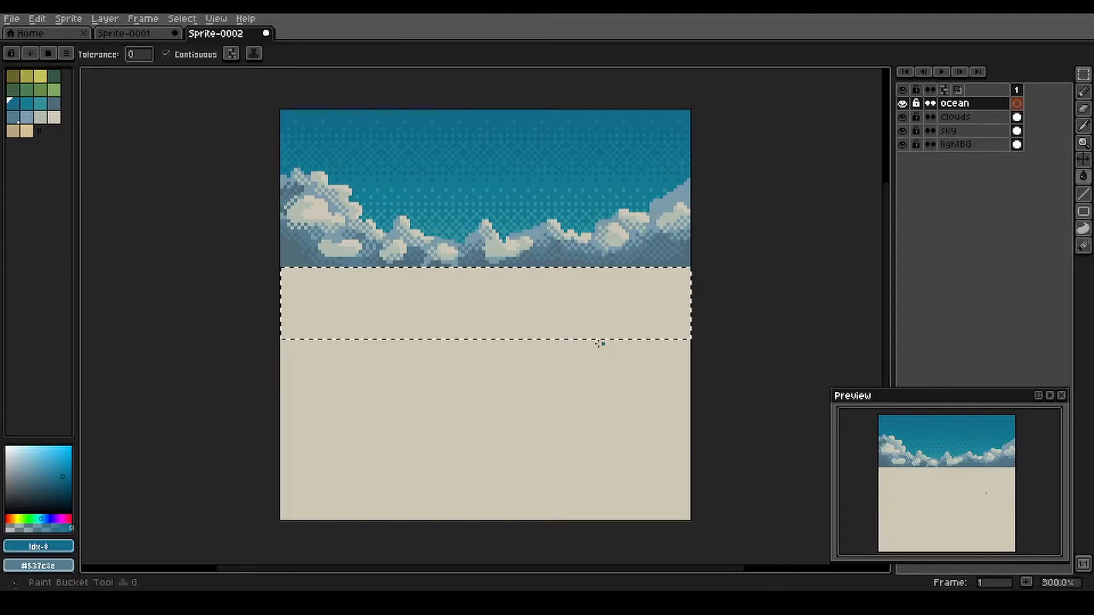
click(530, 319)
key(v)
key(ctrl+d)
key(g)
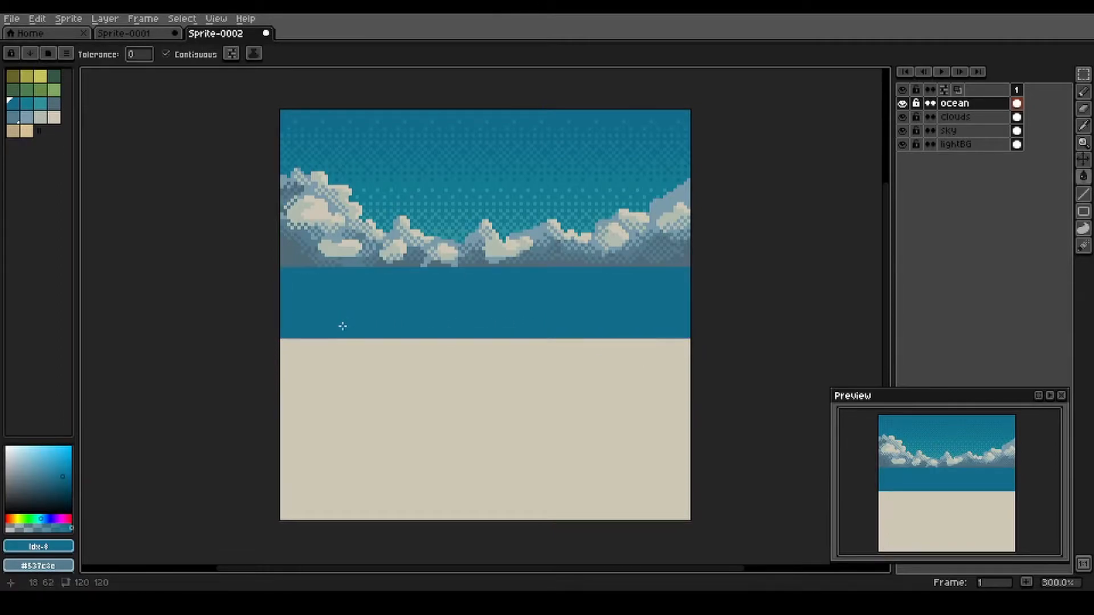
scroll(333, 288, up, 1)
drag(393, 292, 329, 281)
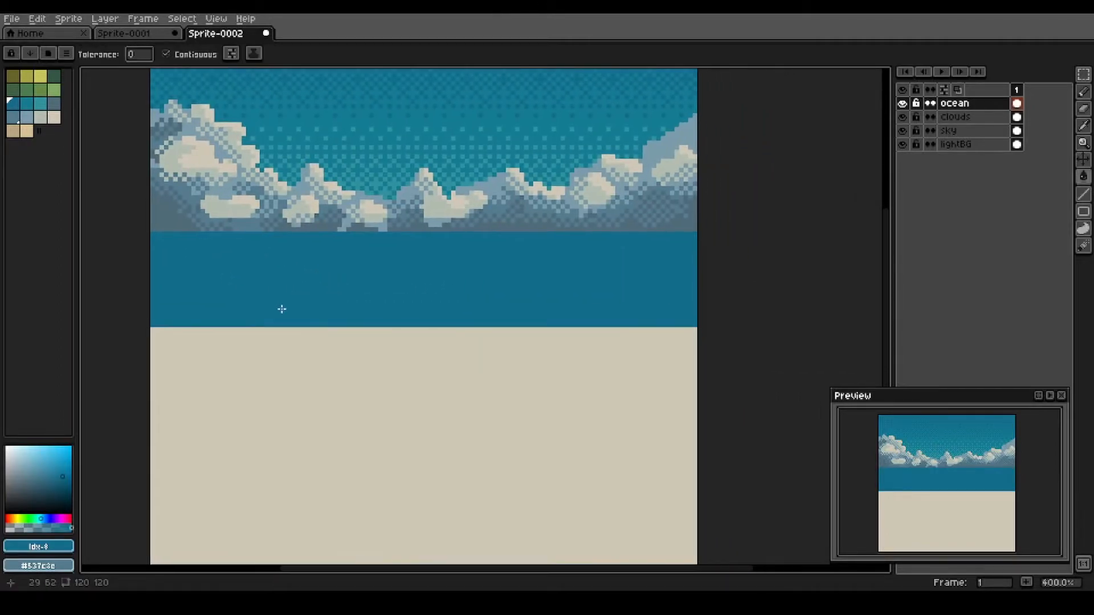
- Select the dark blue ocean band and paint scattered 1 px horizontal ripples across it with Idx-9, denser near the shoreline
key(w)
click(264, 295)
click(26, 103)
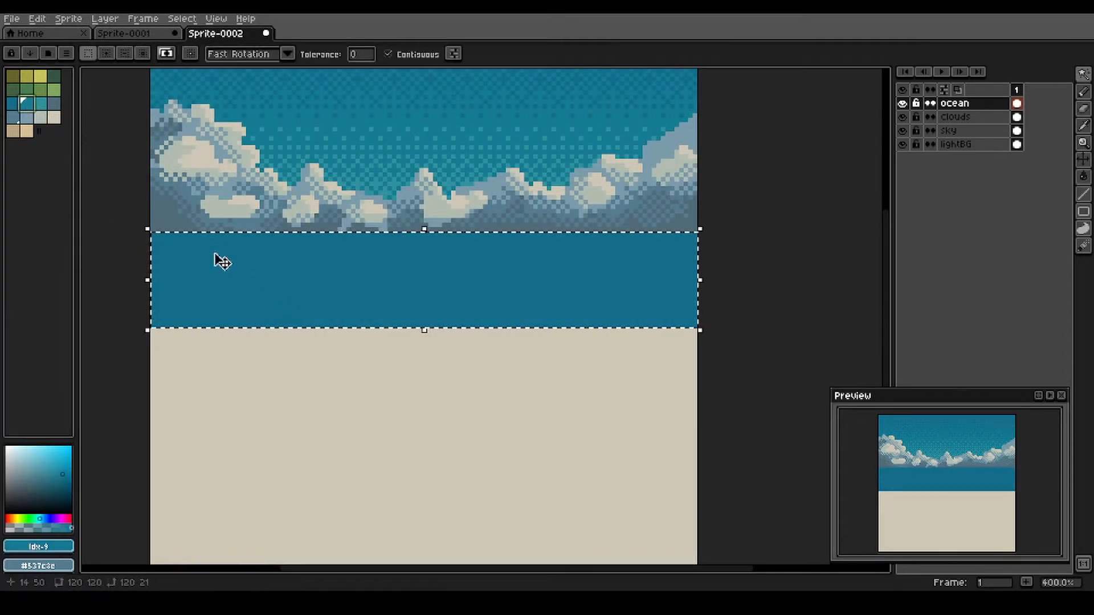
key(b)
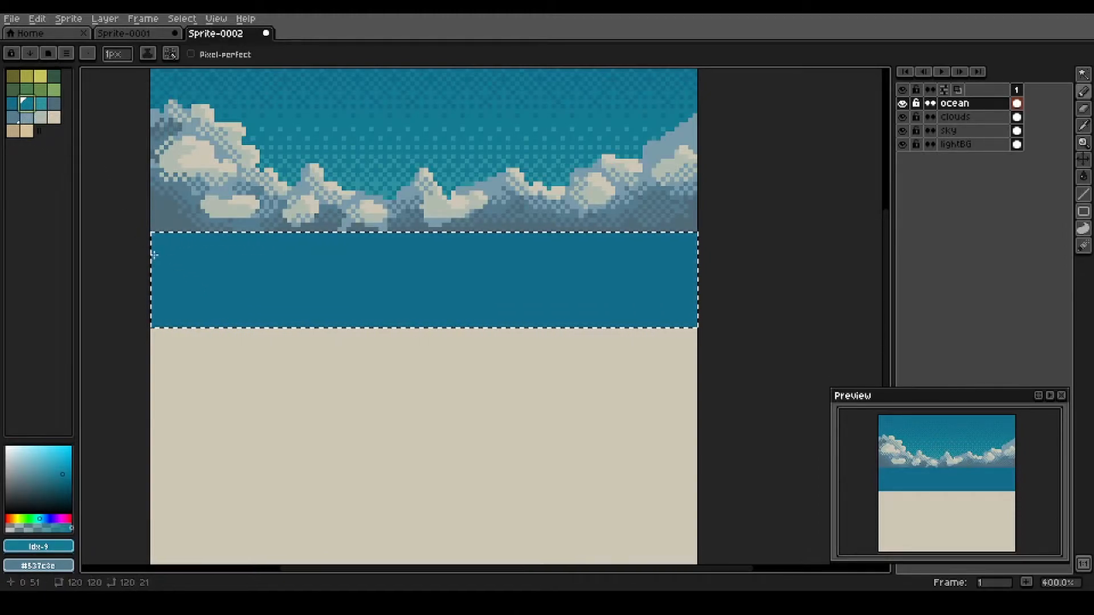
mouse_move(154, 321)
mouse_down()
mouse_move(256, 314)
mouse_move(186, 308)
mouse_move(200, 303)
mouse_move(335, 299)
mouse_move(289, 304)
mouse_move(384, 317)
mouse_move(303, 319)
mouse_move(292, 296)
mouse_move(399, 294)
mouse_move(532, 301)
mouse_move(366, 300)
mouse_move(645, 307)
mouse_up()
mouse_move(484, 312)
mouse_down()
mouse_move(399, 290)
mouse_move(615, 298)
mouse_up()
drag(562, 289, 692, 293)
mouse_move(663, 307)
mouse_down()
mouse_move(717, 294)
mouse_move(694, 308)
mouse_up()
drag(482, 274, 434, 274)
drag(368, 280, 327, 279)
mouse_move(234, 275)
mouse_down()
mouse_move(154, 278)
mouse_move(231, 287)
mouse_up()
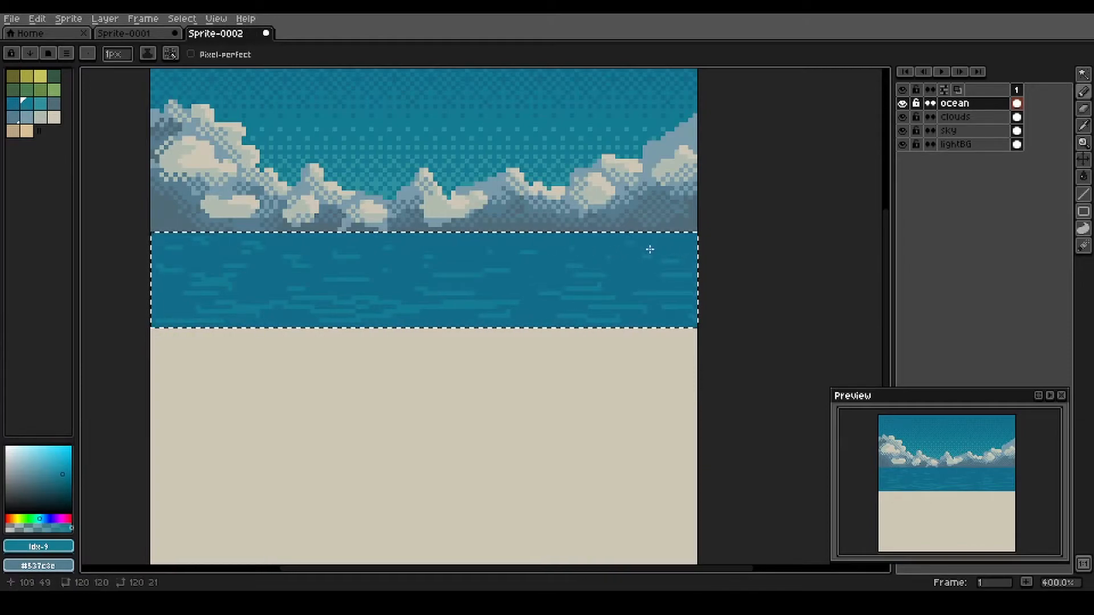
- Paint lighter teal Idx-10 horizontal ripples over the ocean, concentrating them in the lower half of the band
key(])
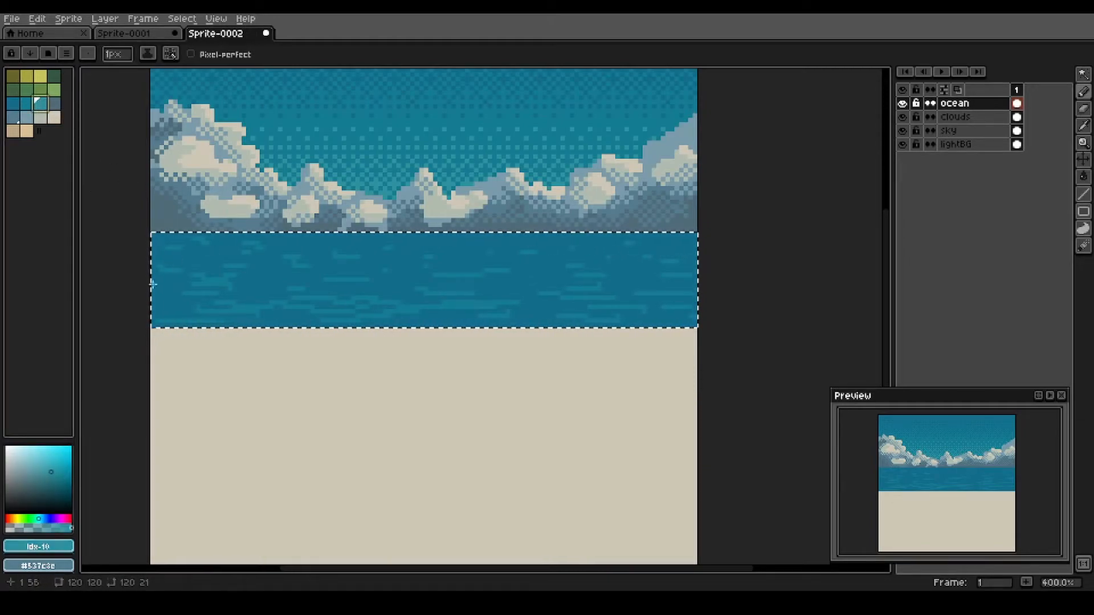
drag(175, 316, 257, 307)
drag(188, 293, 361, 311)
drag(270, 309, 303, 311)
mouse_move(366, 293)
mouse_down()
mouse_move(258, 289)
mouse_move(276, 285)
mouse_up()
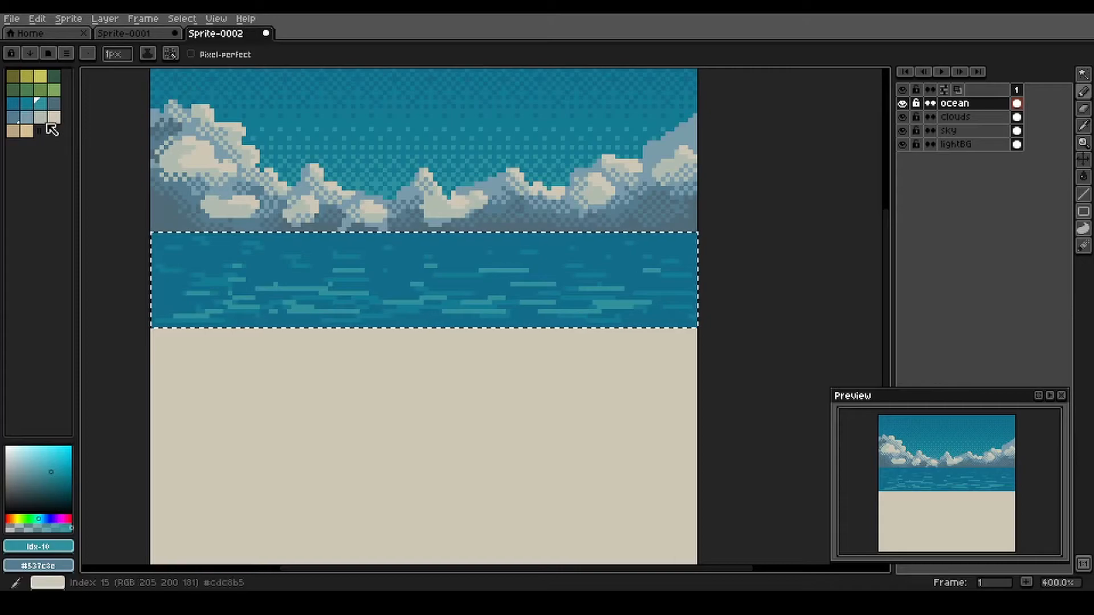
- Add short pale Idx-14 foam highlights along the ocean's lower ripples and clear the selection
click(40, 117)
drag(195, 311, 234, 312)
drag(312, 316, 325, 317)
drag(416, 307, 448, 307)
drag(548, 312, 544, 307)
drag(434, 302, 462, 303)
mouse_move(293, 298)
mouse_down()
mouse_move(217, 303)
mouse_move(363, 307)
mouse_up()
click(216, 302)
drag(512, 307, 531, 306)
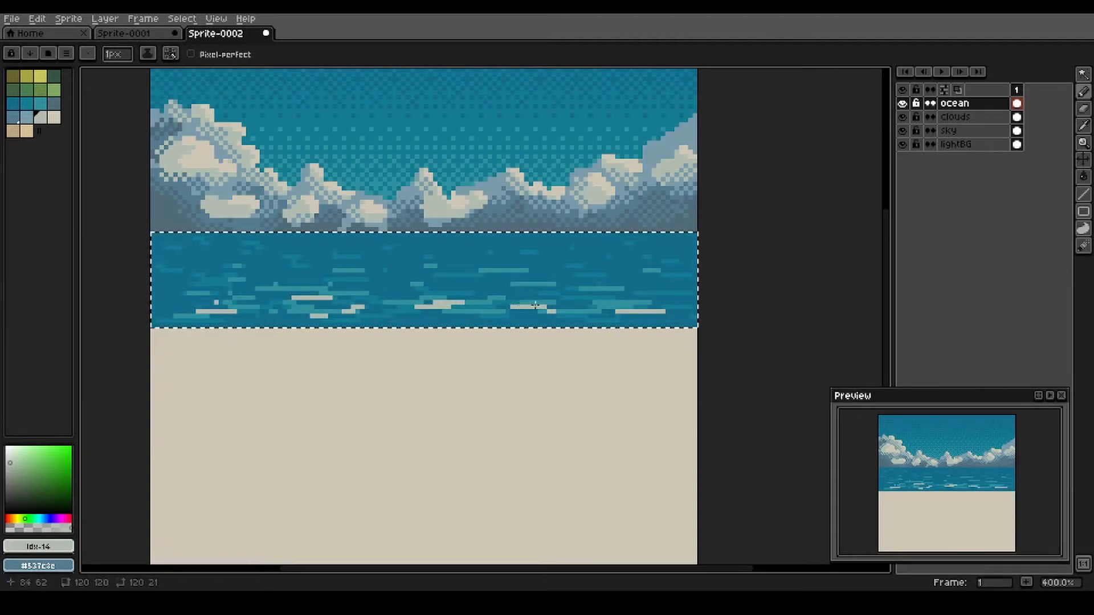
drag(633, 303, 616, 302)
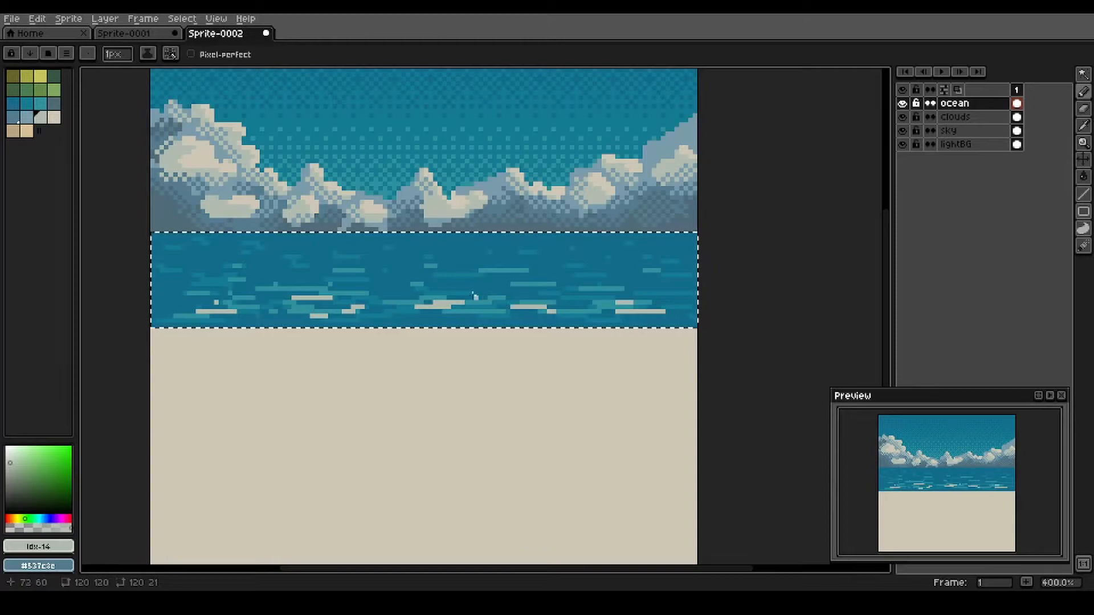
drag(424, 316, 445, 316)
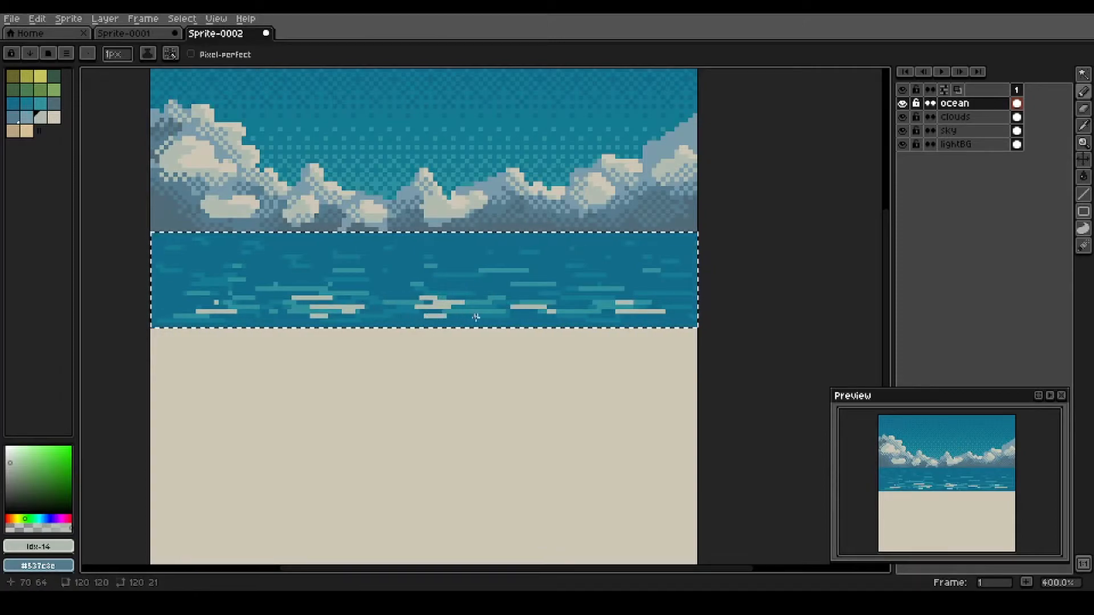
key(ctrl+d)
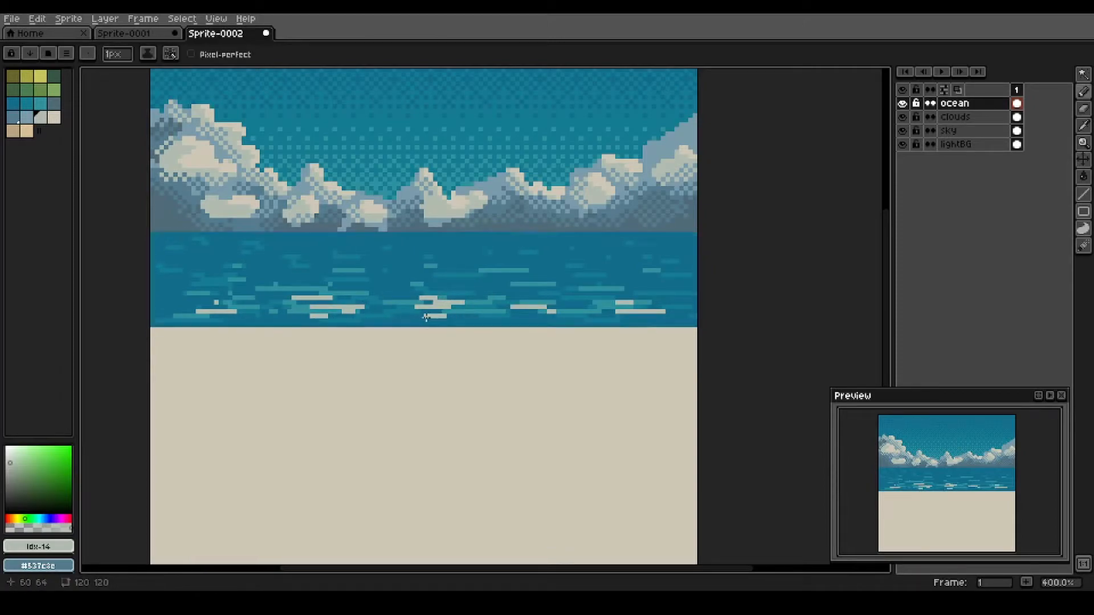
- Make a custom dither brush from two diagonally adjacent Idx-14 pixels placed just below the ocean
scroll(406, 356, up, 1)
drag(408, 357, 391, 281)
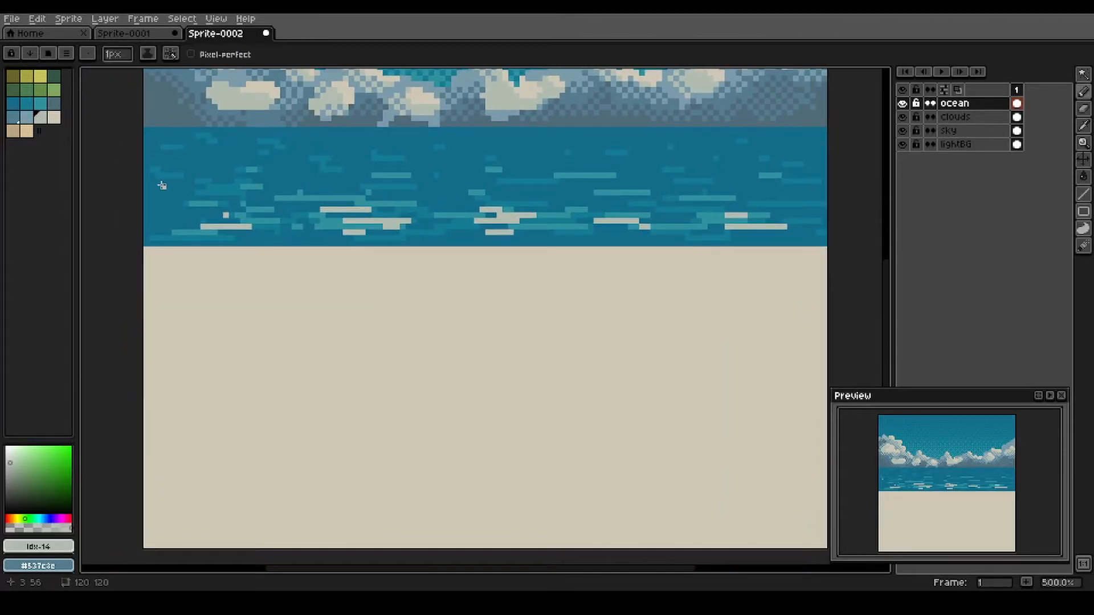
scroll(440, 286, up, 1)
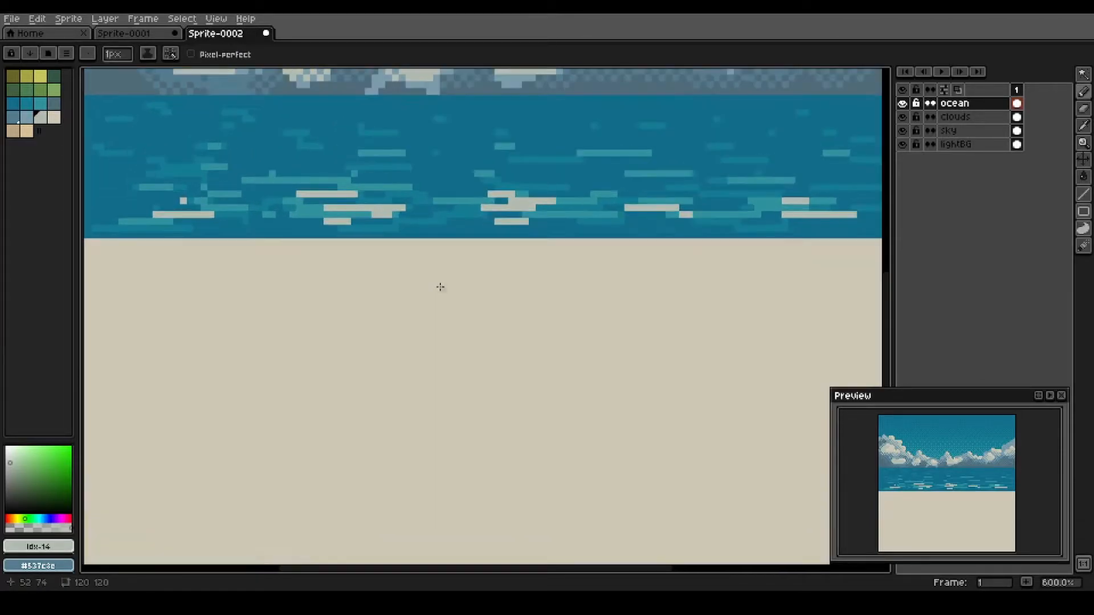
scroll(449, 269, up, 1)
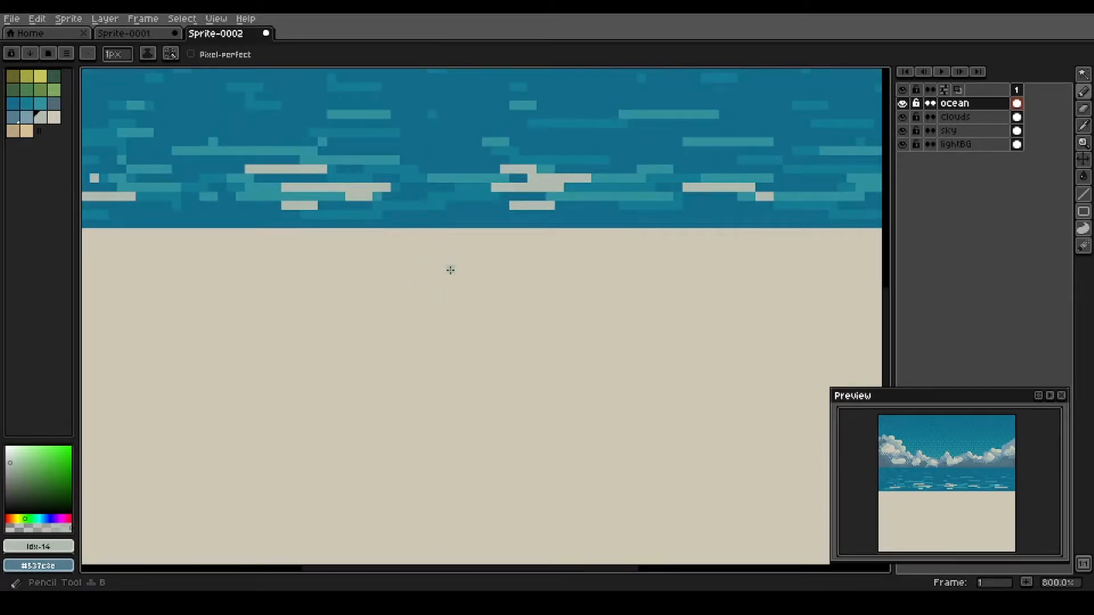
key(m)
drag(444, 253, 464, 277)
key(alt+3)
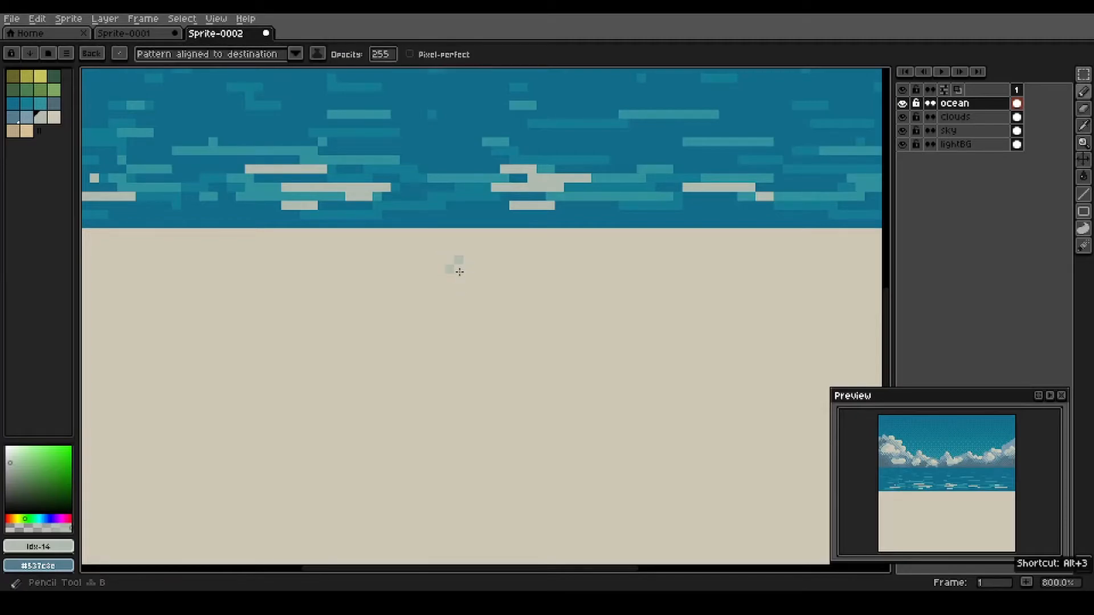
- Dither Idx-14 foam around the pale highlights across the ocean's lower ripples with the custom pattern brush
scroll(417, 258, down, 2)
drag(417, 257, 383, 330)
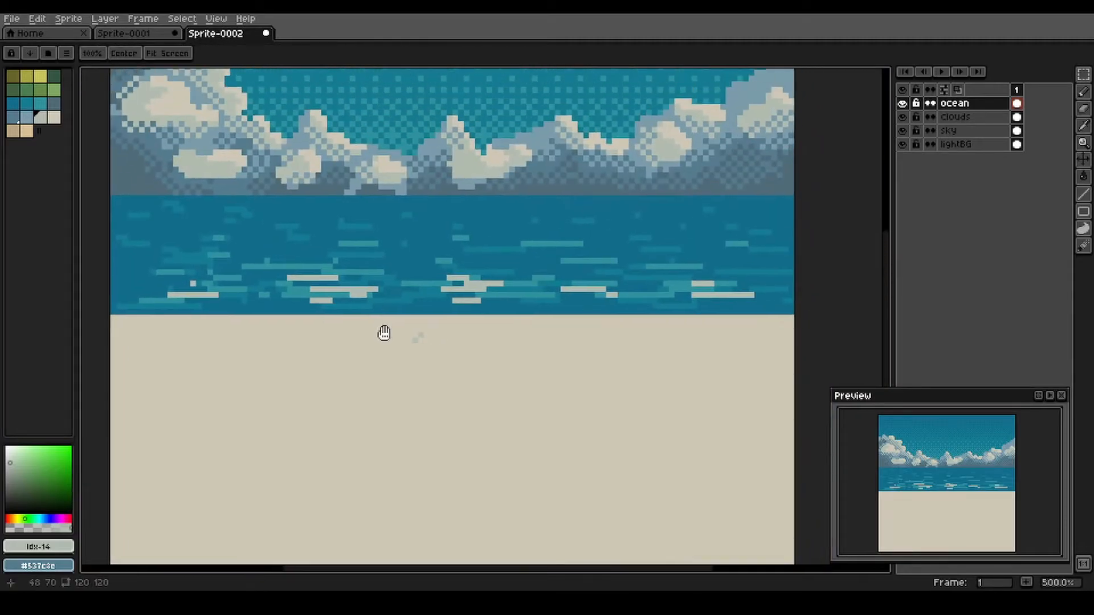
scroll(390, 307, up, 1)
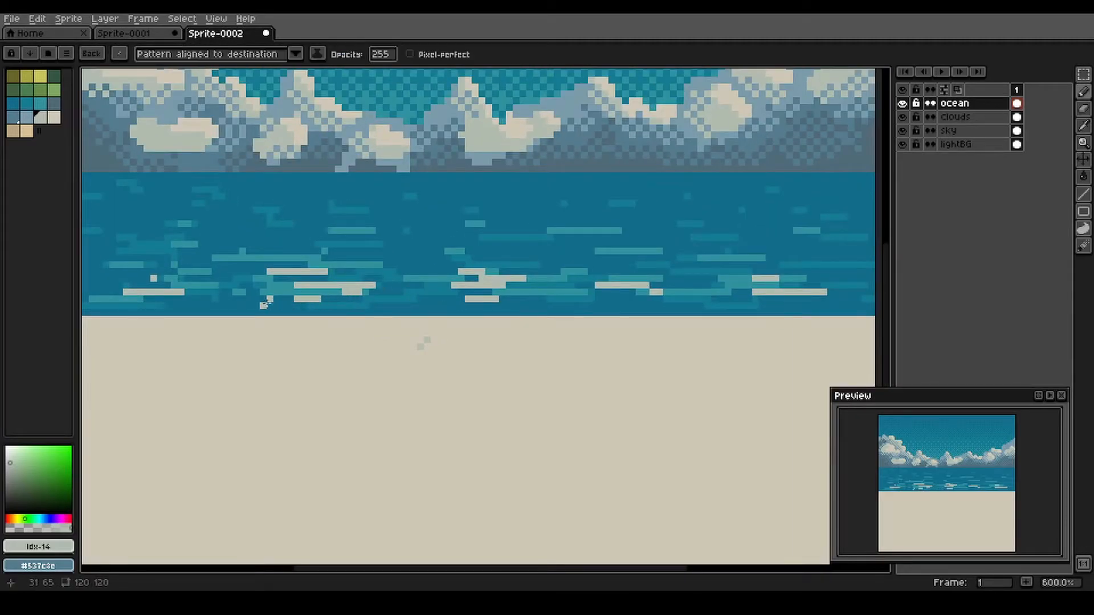
drag(290, 295, 310, 295)
drag(375, 289, 410, 289)
drag(506, 302, 534, 302)
mouse_move(641, 302)
mouse_down()
mouse_move(660, 301)
mouse_move(618, 292)
mouse_up()
click(748, 285)
drag(523, 274, 482, 274)
drag(277, 285, 297, 285)
click(120, 298)
mouse_move(230, 298)
mouse_down()
mouse_move(188, 299)
mouse_move(199, 301)
mouse_up()
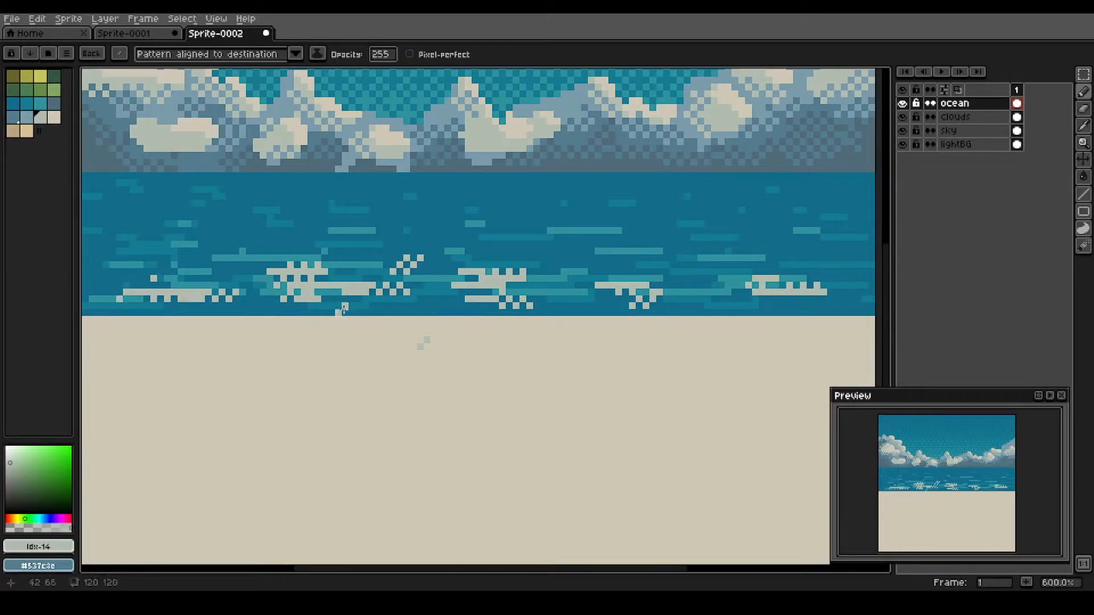
- Dither a band of Idx-14 foam along the ocean's lower edge, spilling onto the beach, and discard the custom brush
drag(285, 304, 489, 313)
mouse_move(598, 322)
mouse_down()
mouse_move(627, 329)
mouse_move(584, 333)
mouse_up()
mouse_move(524, 335)
mouse_down()
mouse_move(214, 323)
mouse_move(444, 333)
mouse_up()
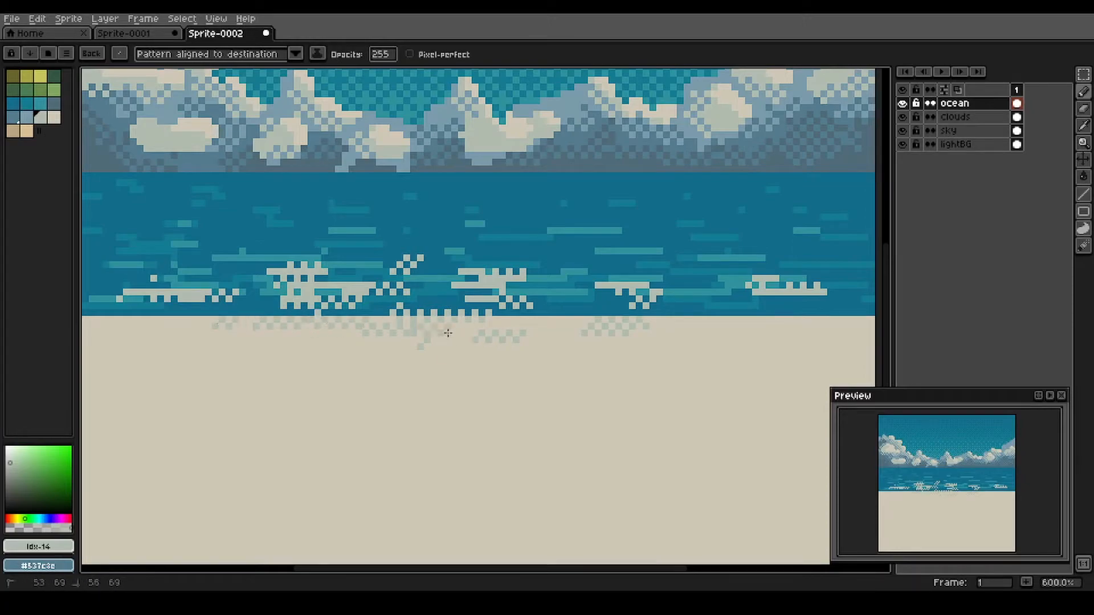
mouse_move(551, 323)
mouse_down()
mouse_move(706, 333)
mouse_move(297, 315)
mouse_move(586, 321)
mouse_up()
mouse_move(732, 319)
mouse_down()
mouse_move(817, 319)
mouse_move(407, 313)
mouse_up()
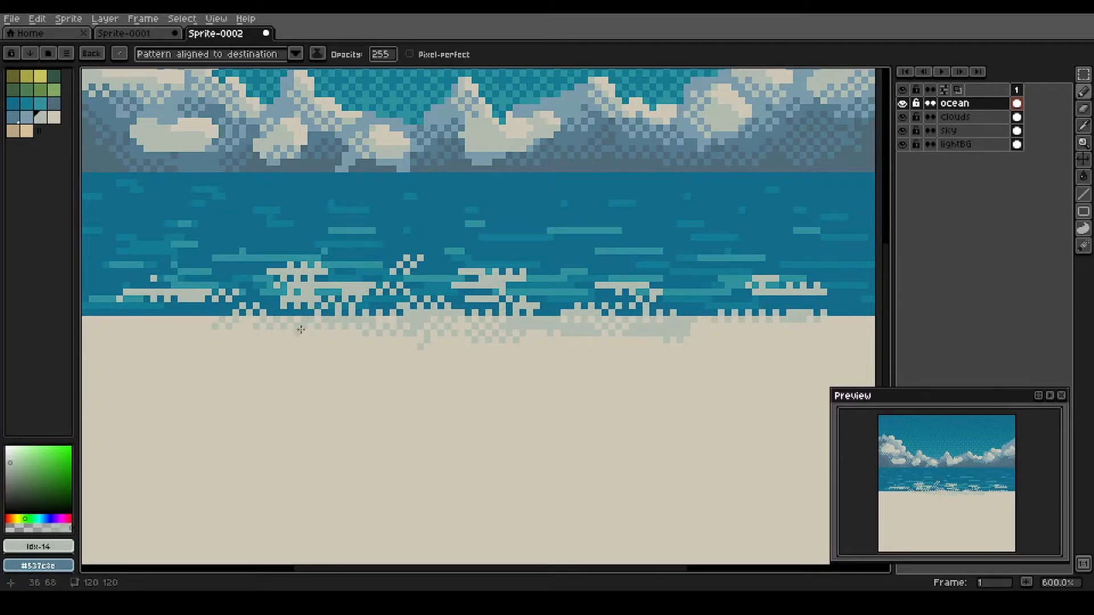
drag(509, 308, 571, 311)
scroll(453, 340, down, 1)
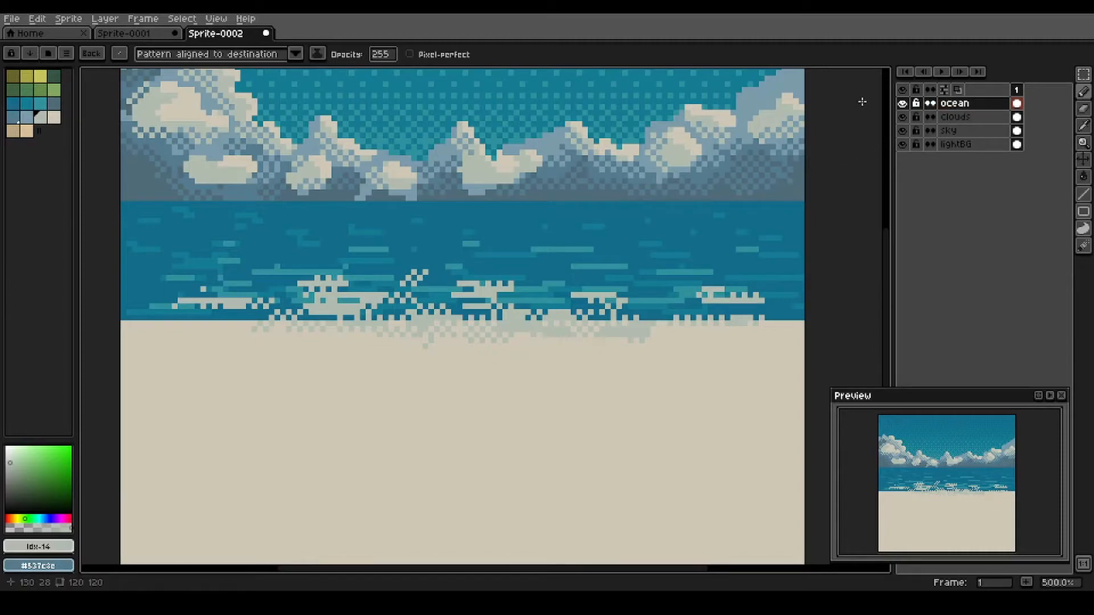
key(Escape)
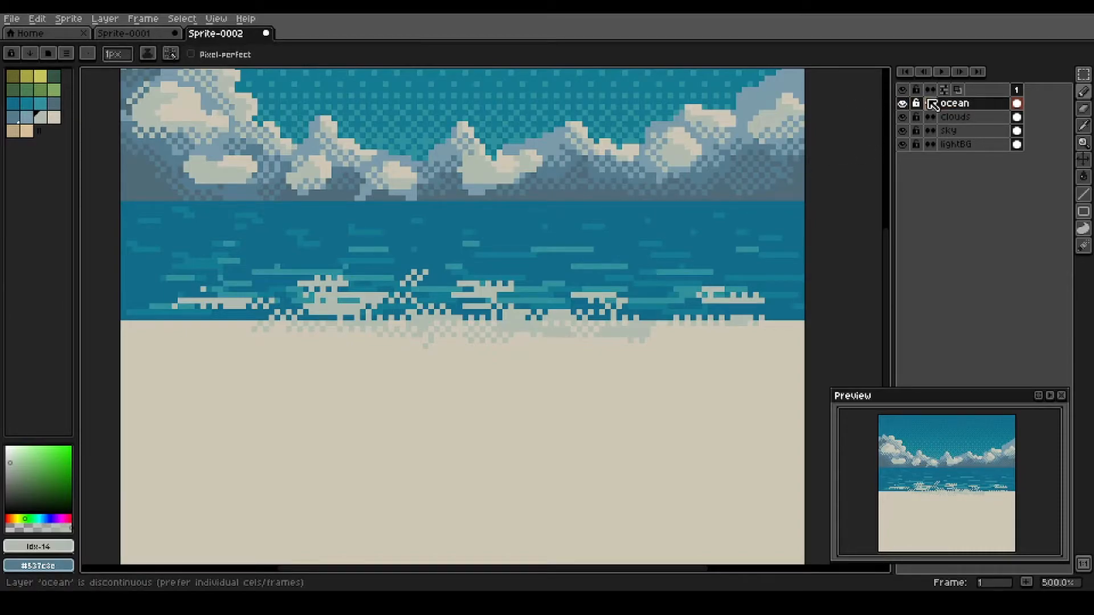
- Add a new layer above the ocean layer and name it sand
key(shift+n)
right_click(976, 105)
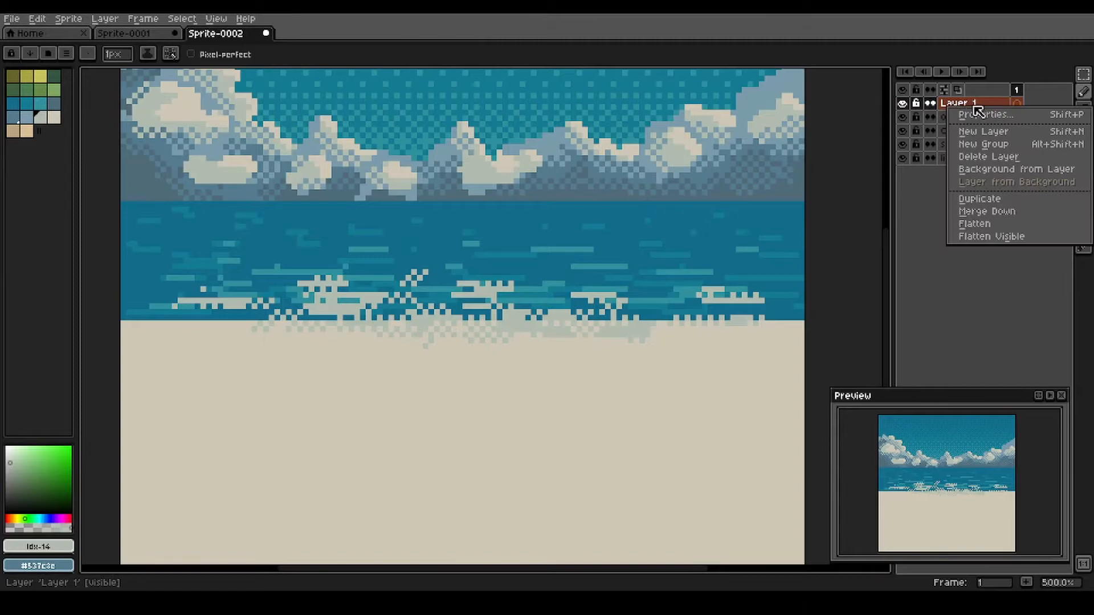
click(976, 113)
text(sand)
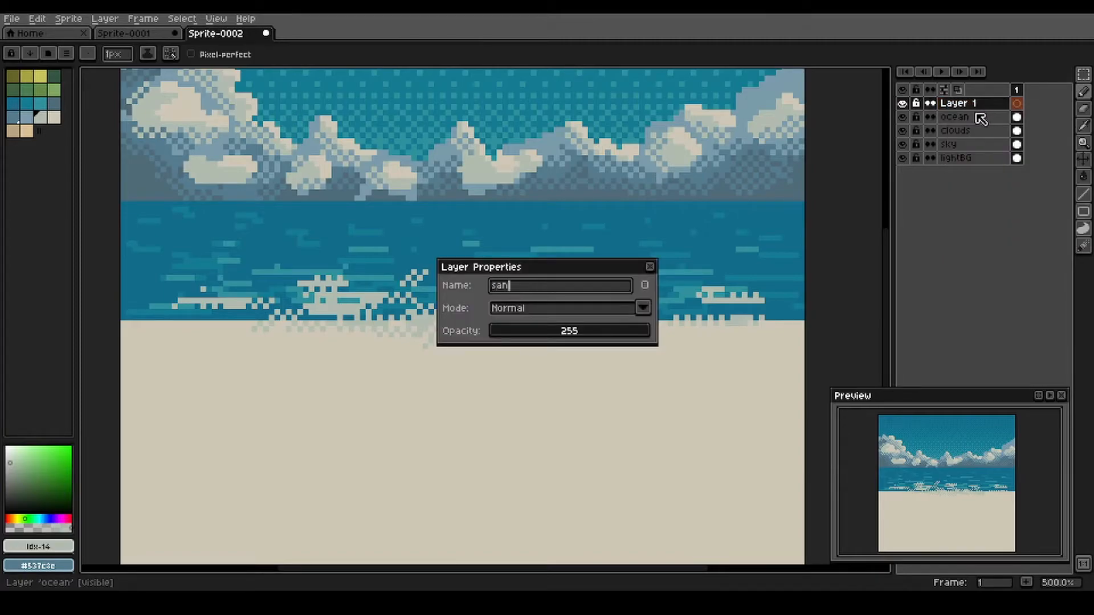
key(Return)
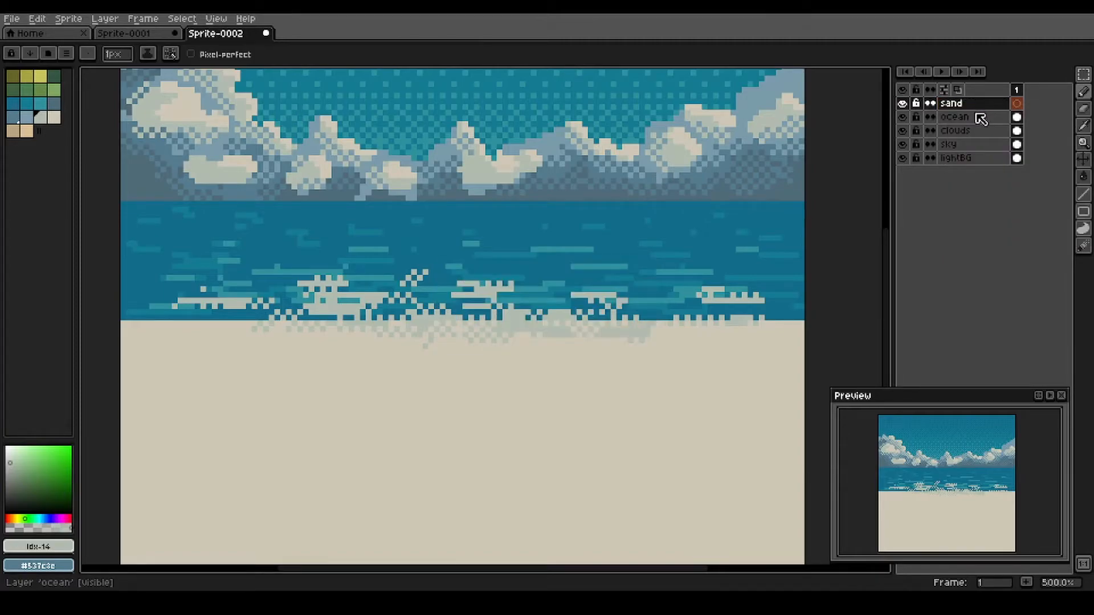
- Fill the 120 × 53 px area below the ocean with Idx-17, clear the selection, and move the sand layer beneath the ocean layer
click(28, 131)
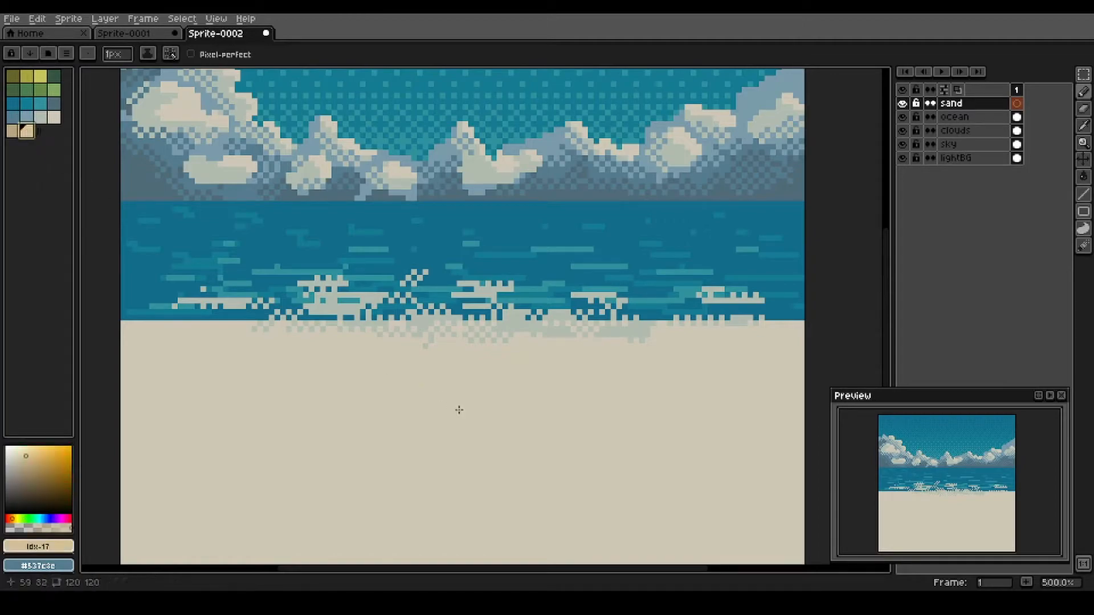
key(m)
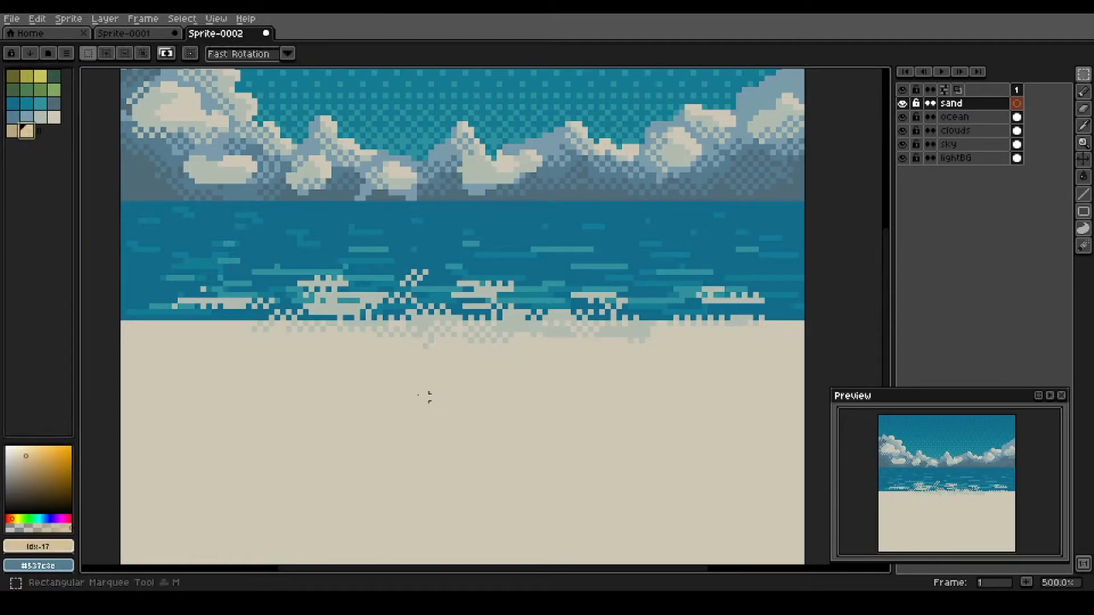
mouse_move(122, 323)
mouse_down()
mouse_move(627, 530)
mouse_move(807, 520)
mouse_move(797, 520)
mouse_up()
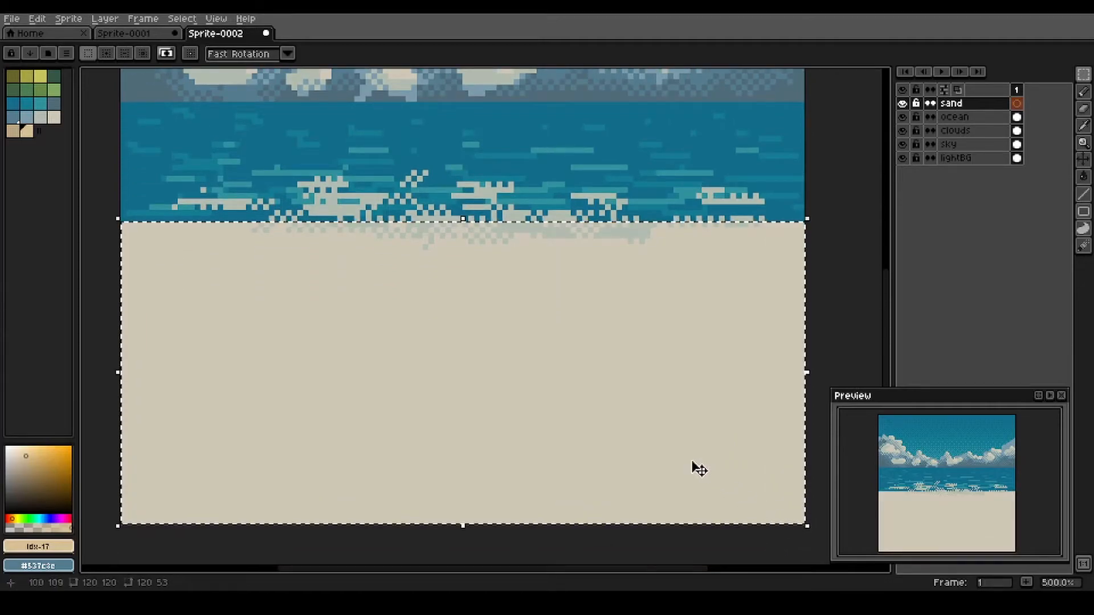
key(g)
click(591, 415)
key(ctrl+d)
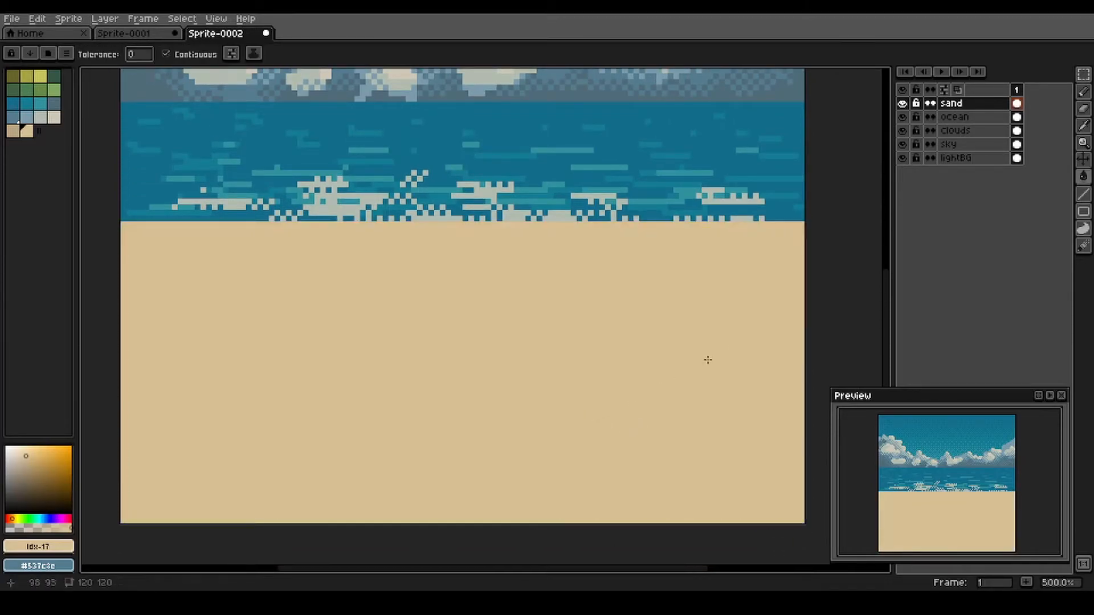
drag(987, 104, 985, 125)
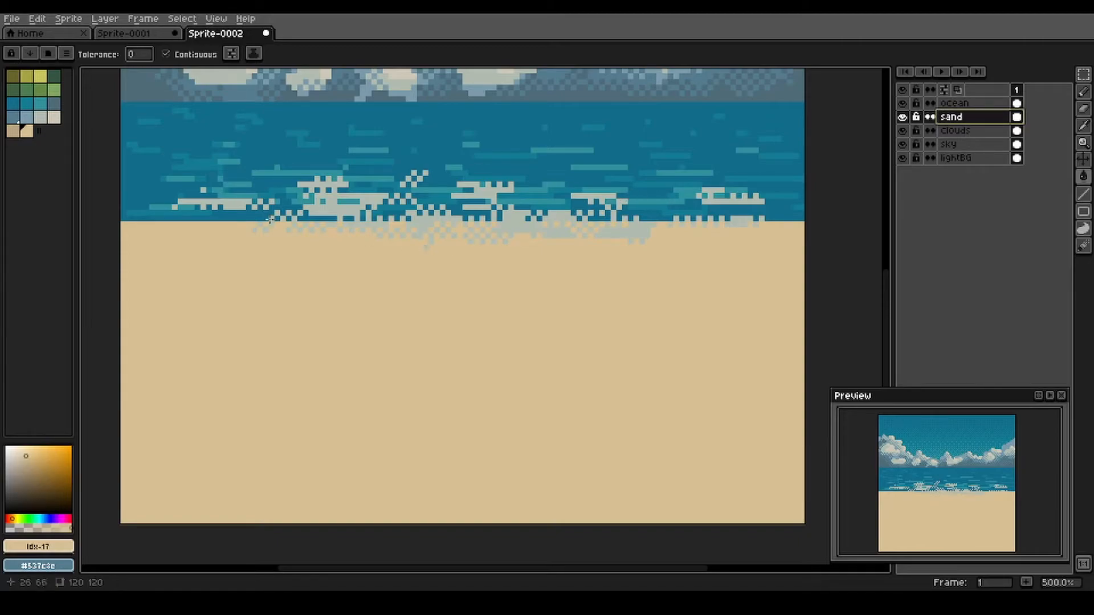
- Outline a stepped wet-sand strip below the shoreline foam with 1 px Idx-16 and fill it with the same colour
key(m)
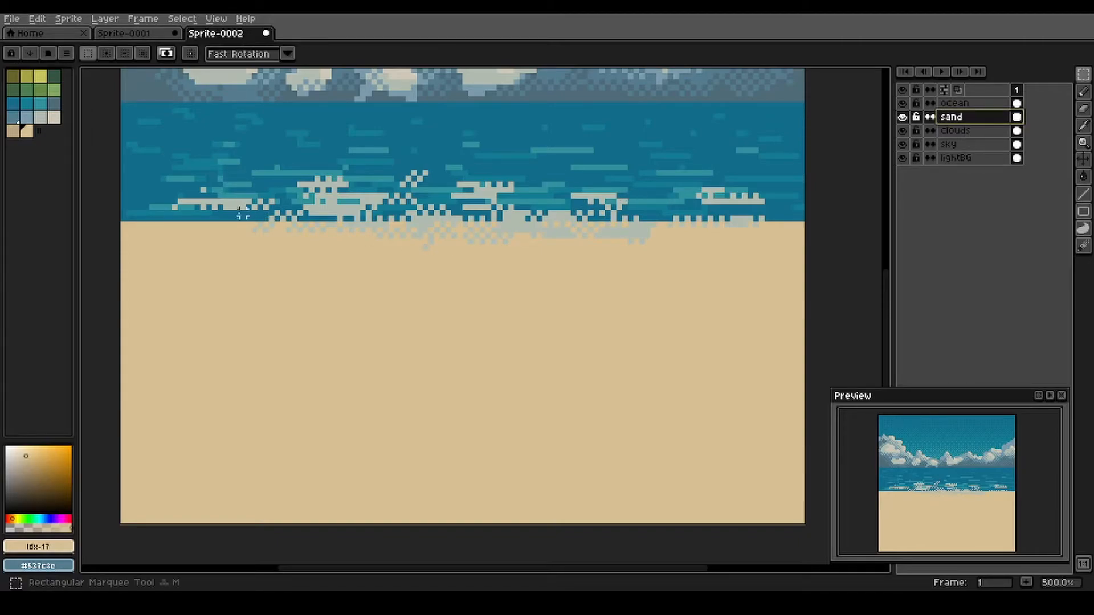
click(13, 131)
key(b)
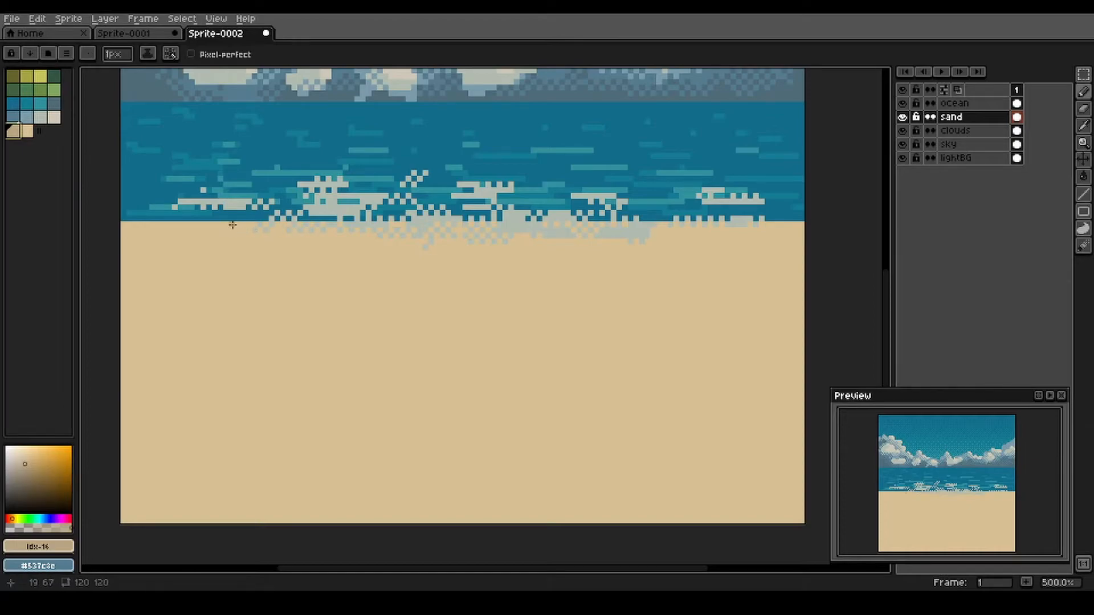
mouse_move(232, 225)
mouse_down()
mouse_move(489, 254)
mouse_move(809, 227)
mouse_up()
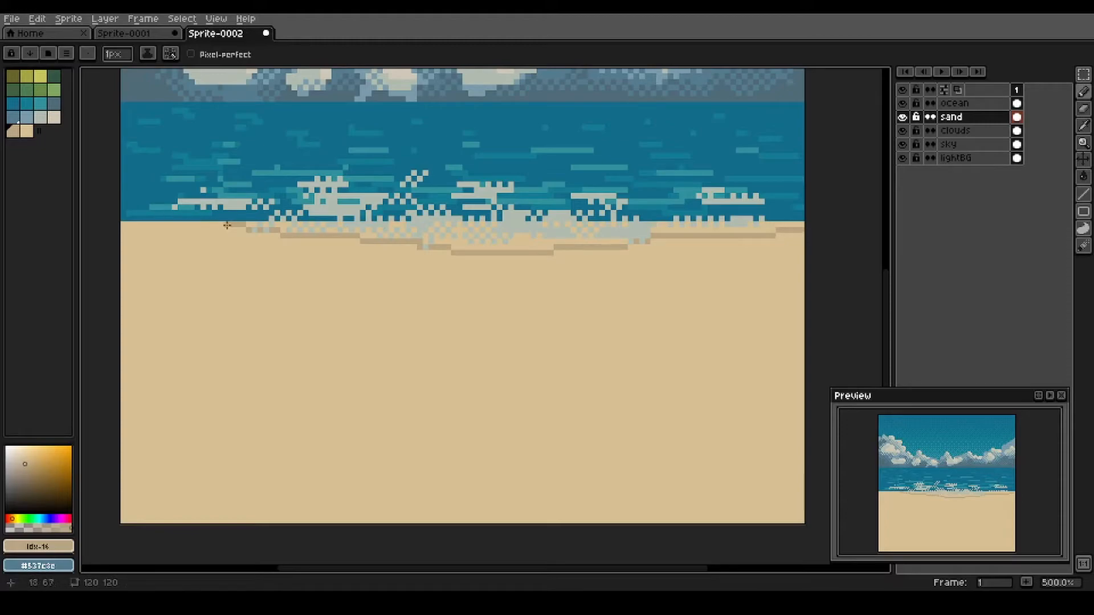
drag(244, 230, 79, 235)
drag(151, 226, 265, 226)
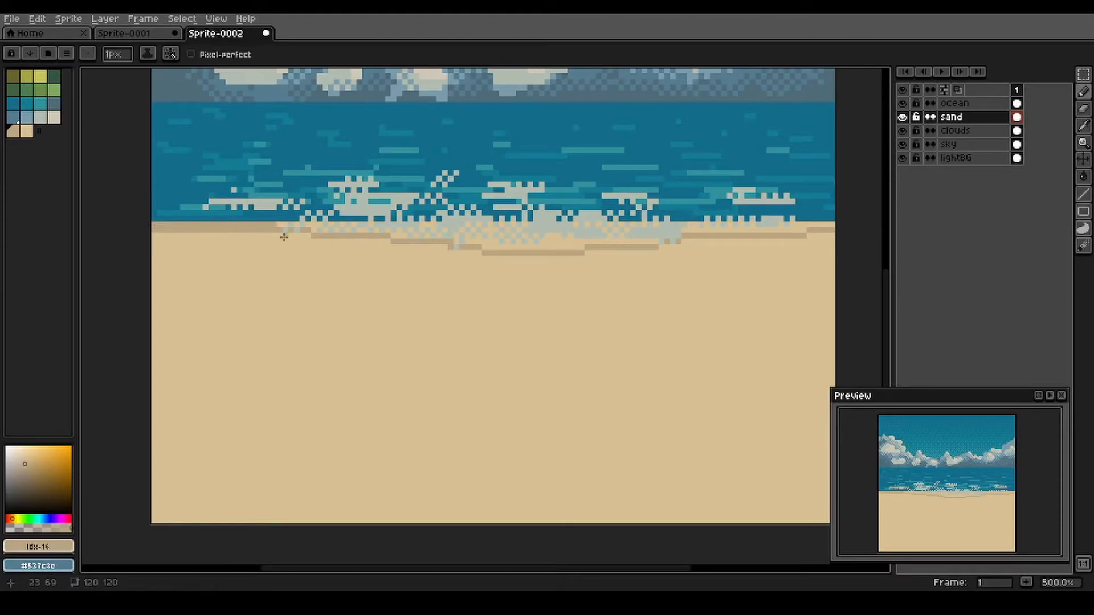
key(g)
click(515, 245)
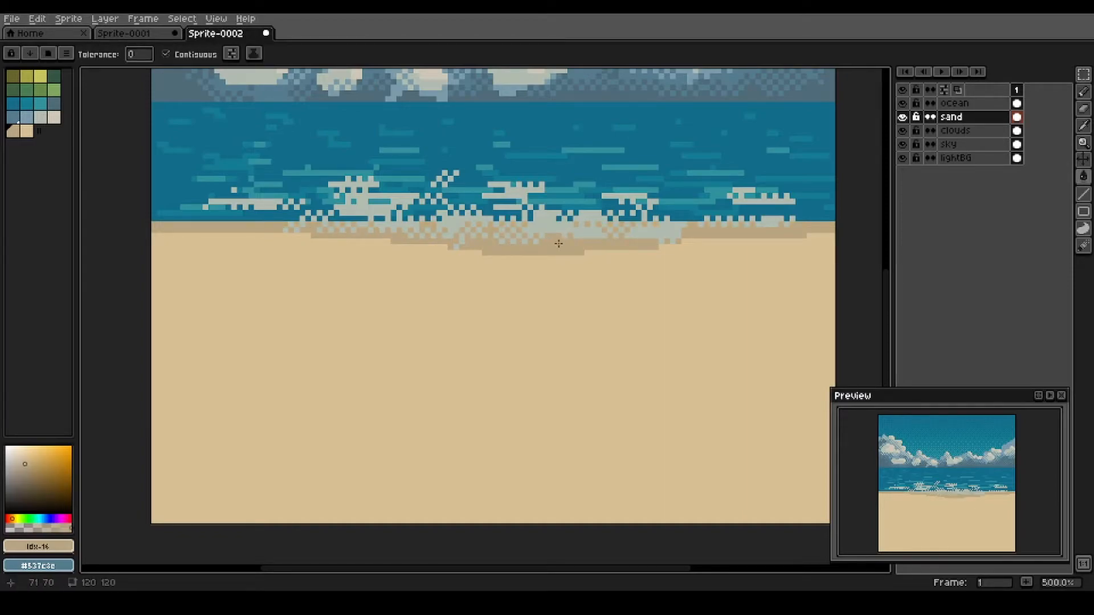
- Add a new layer above the ocean layer and name it grasses
drag(532, 200, 512, 236)
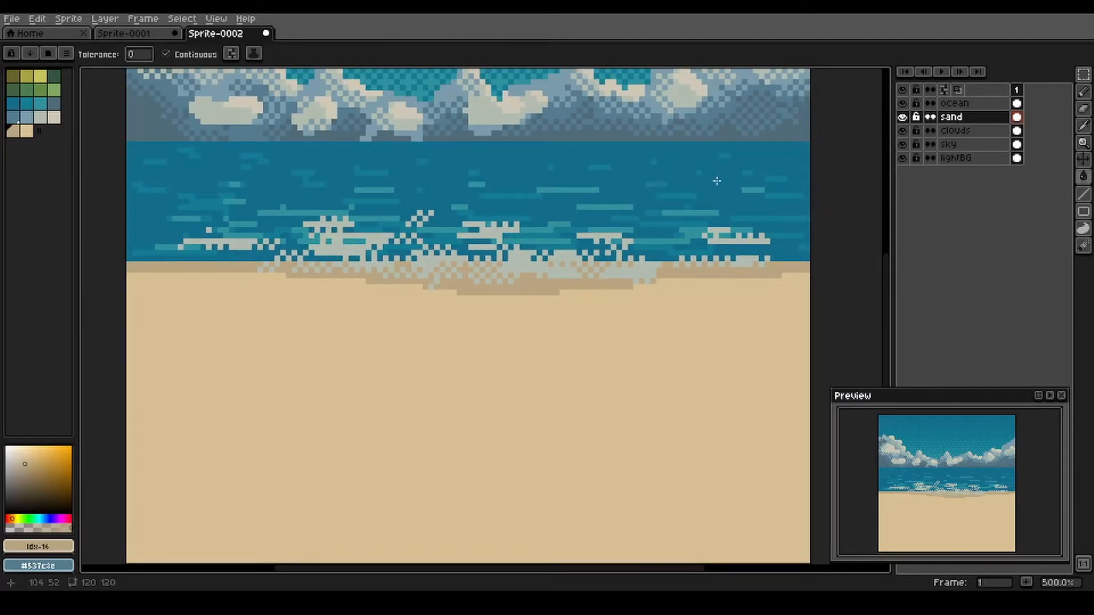
click(951, 104)
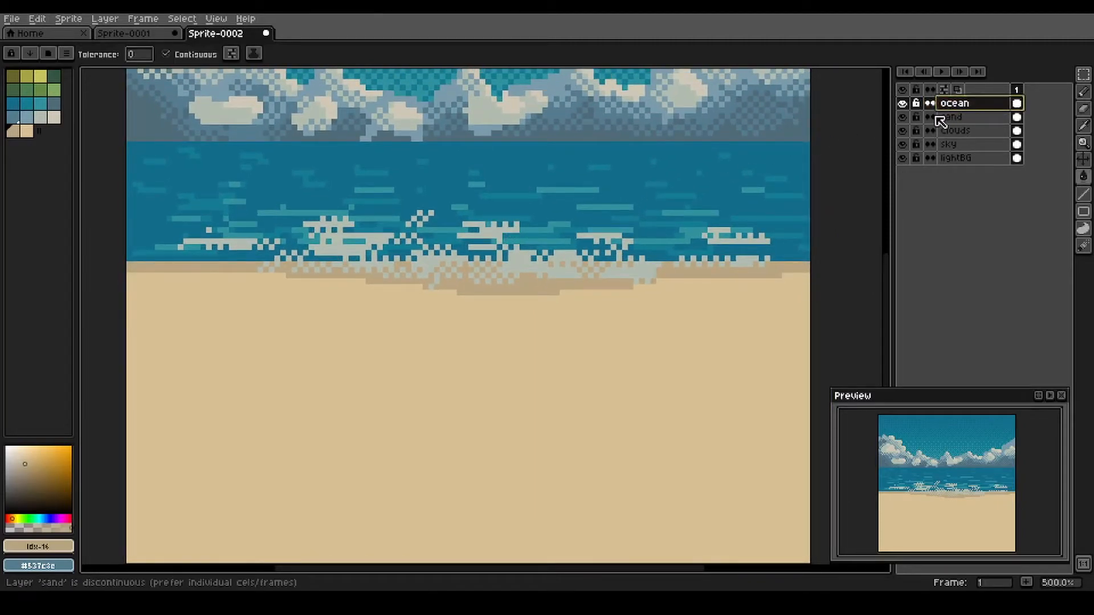
key(shift+n)
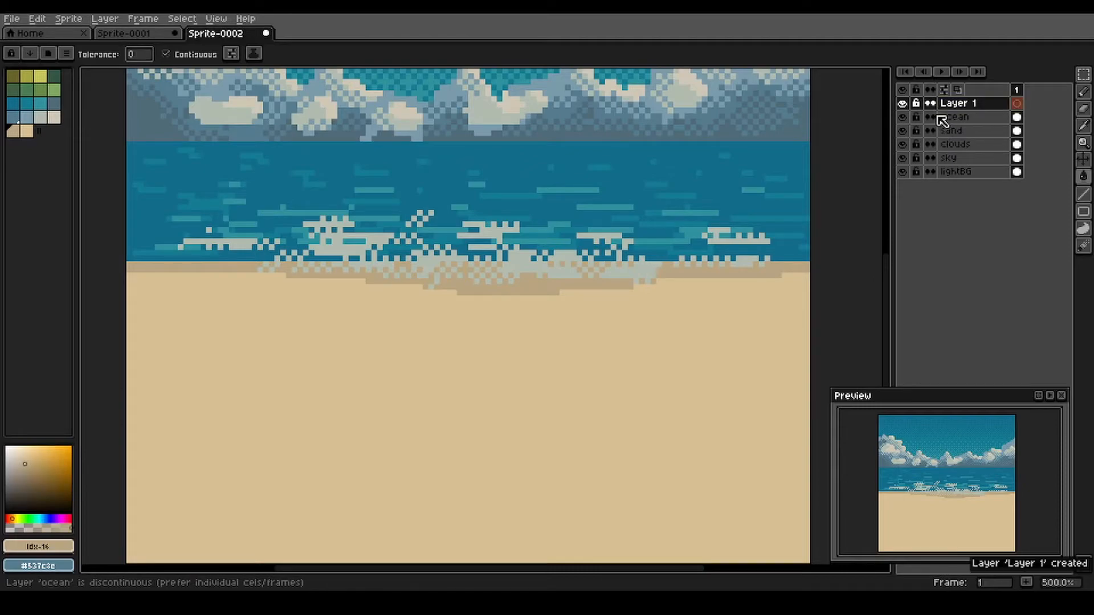
right_click(968, 103)
click(968, 110)
text(grasses)
key(Return)
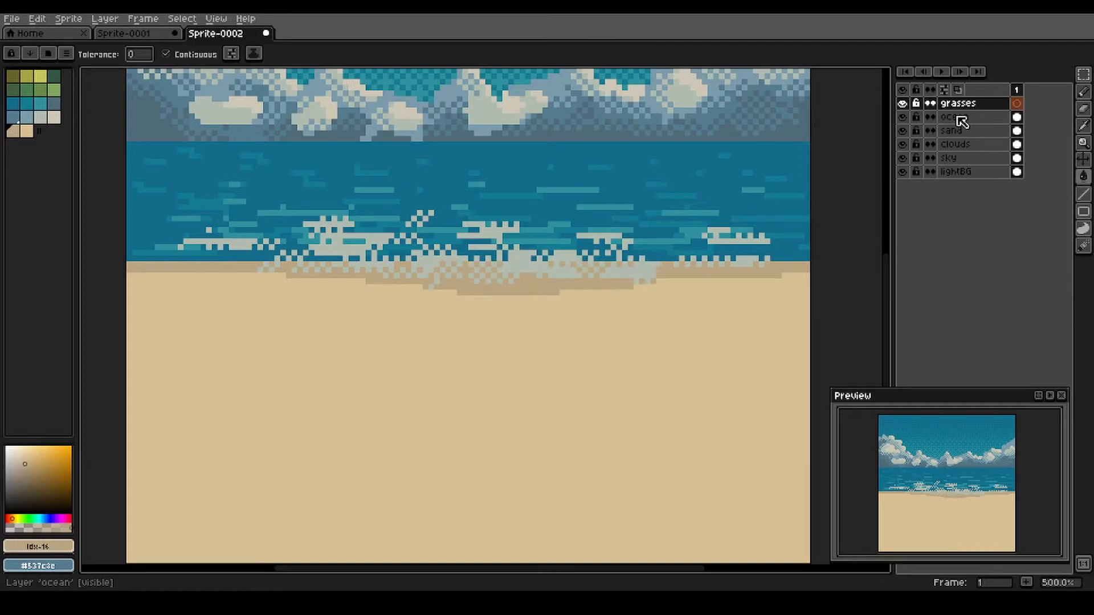
- Outline a sloping dune about 63 × 38 px from the canvas's left edge onto the beach with 1 px Idx-5 and fill it
key(space)
drag(448, 296, 421, 376)
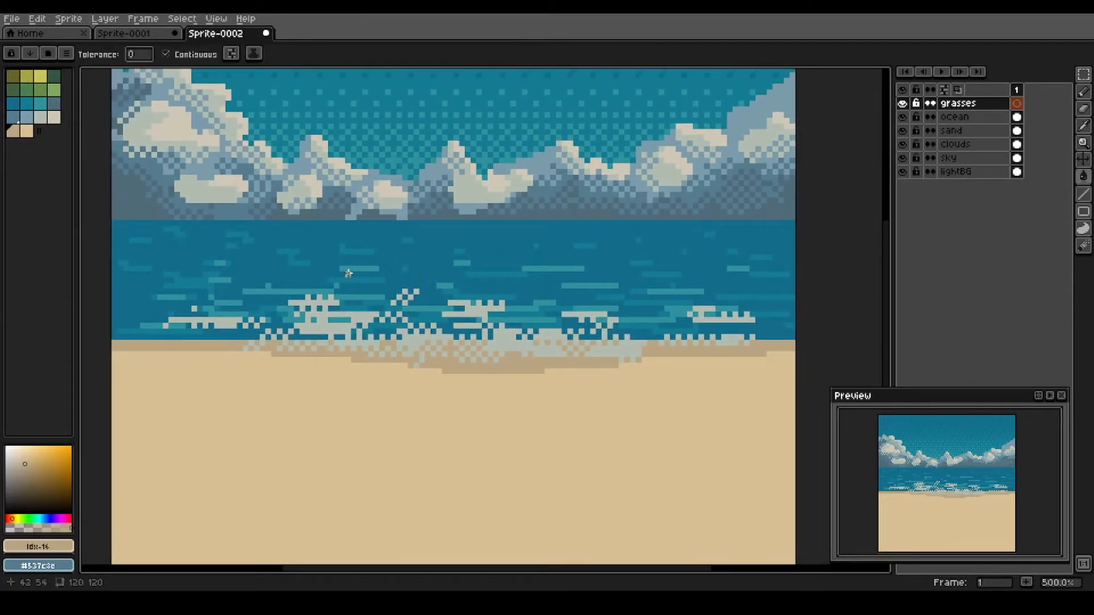
scroll(240, 209, down, 1)
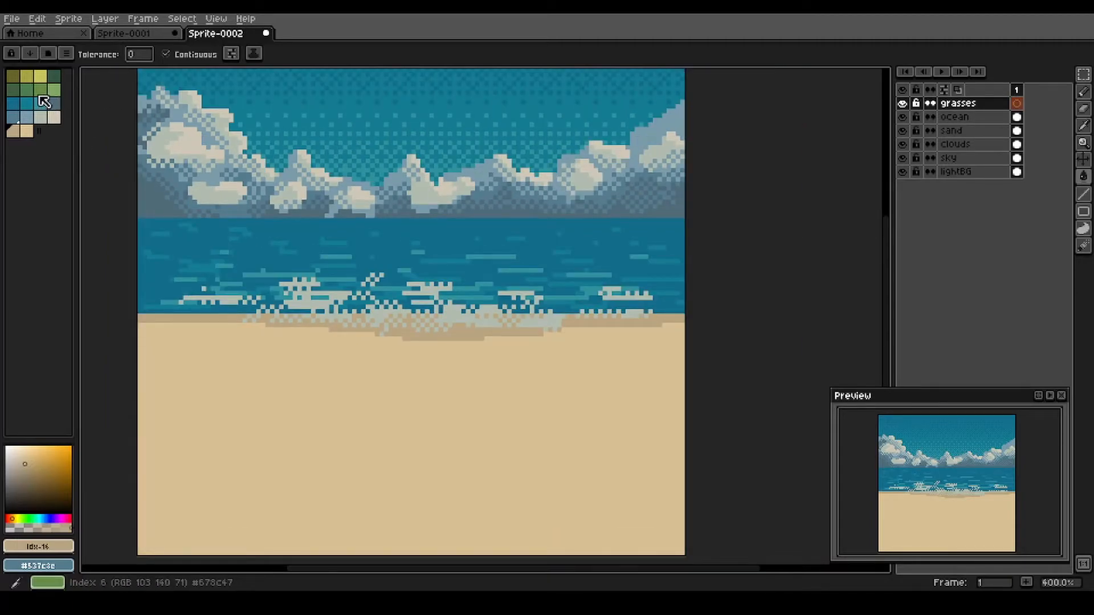
click(27, 89)
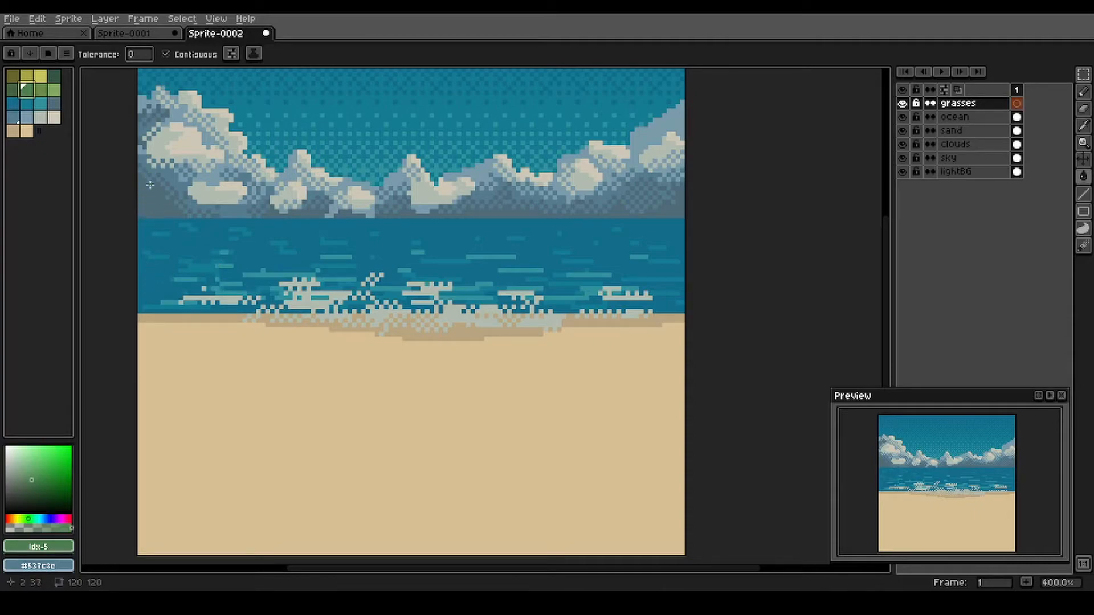
click(152, 210)
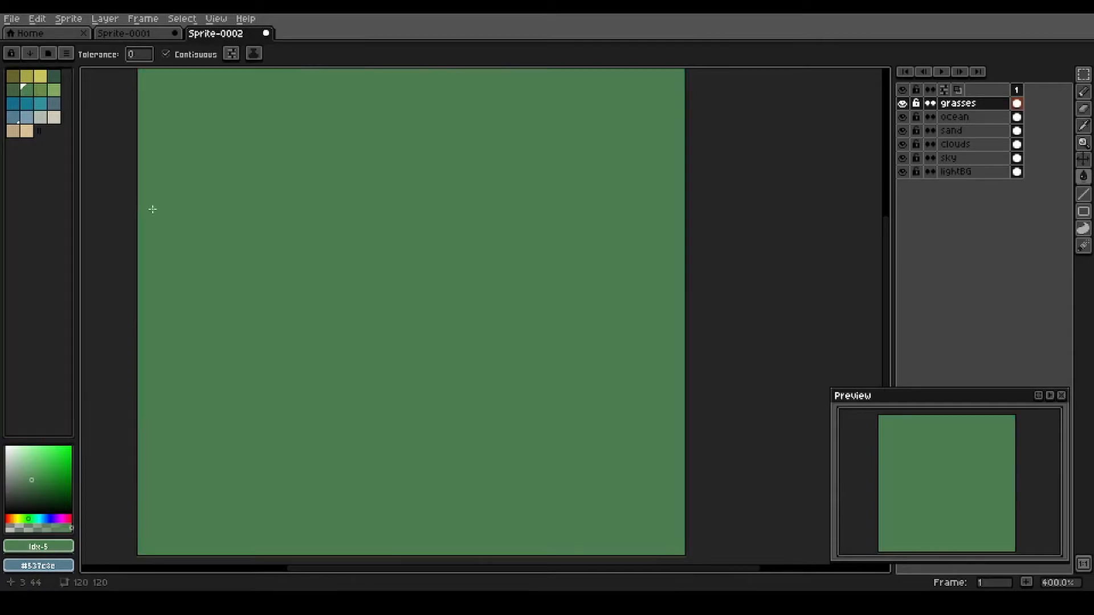
key(ctrl+z)
key(b)
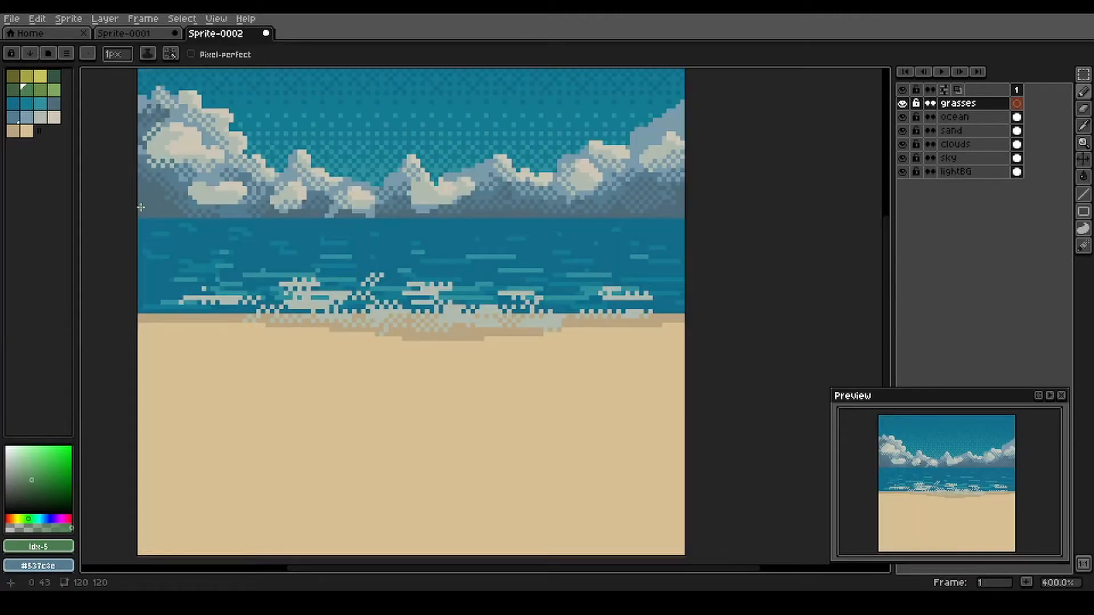
mouse_move(132, 207)
mouse_down()
mouse_move(282, 254)
mouse_move(420, 375)
mouse_move(278, 338)
mouse_move(127, 323)
mouse_up()
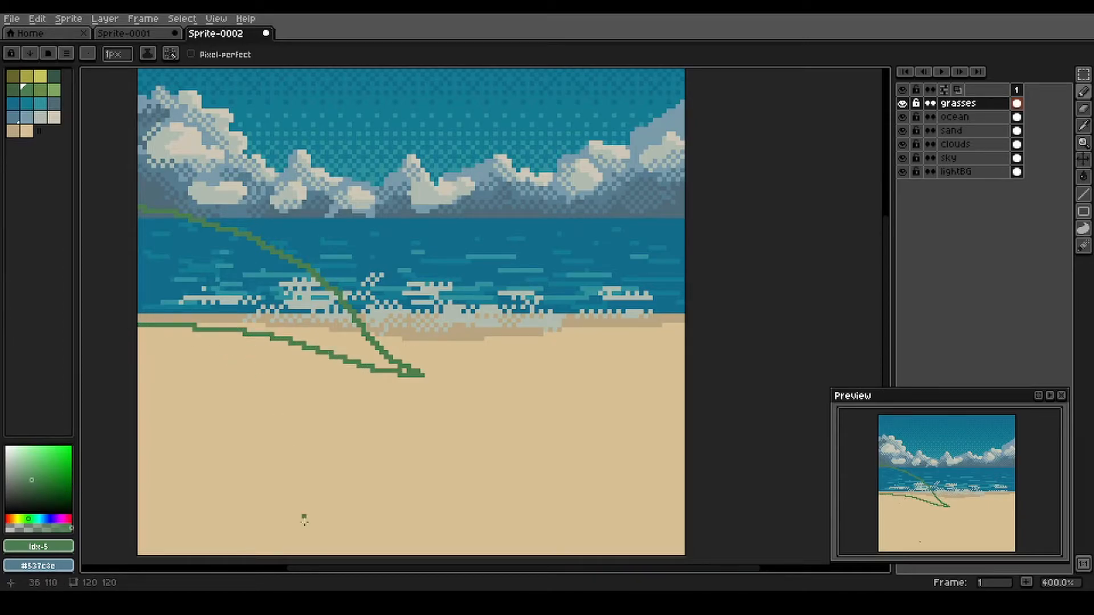
key(g)
click(289, 316)
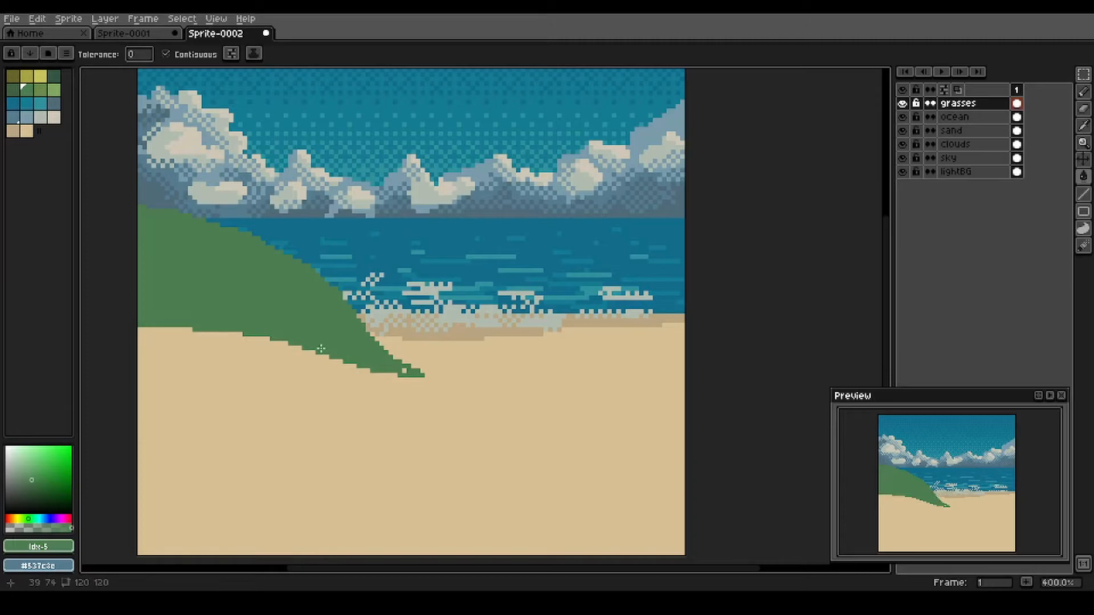
- Select the green dune by colour and paint a ragged Idx-3 shadow along its lower edge
key(space)
drag(354, 237, 377, 263)
scroll(300, 291, up, 1)
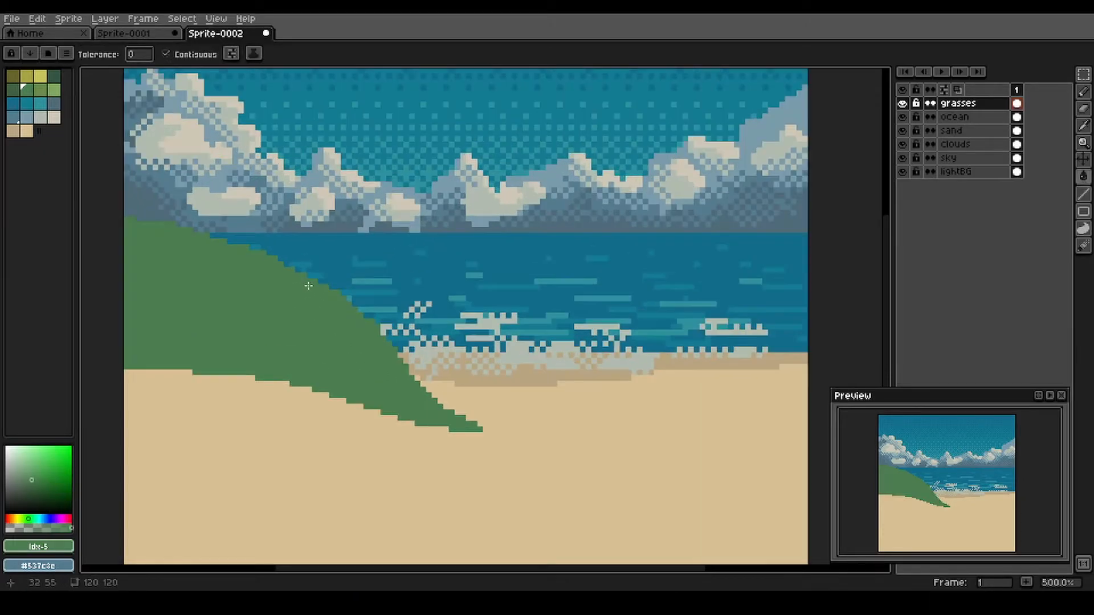
key(w)
click(255, 288)
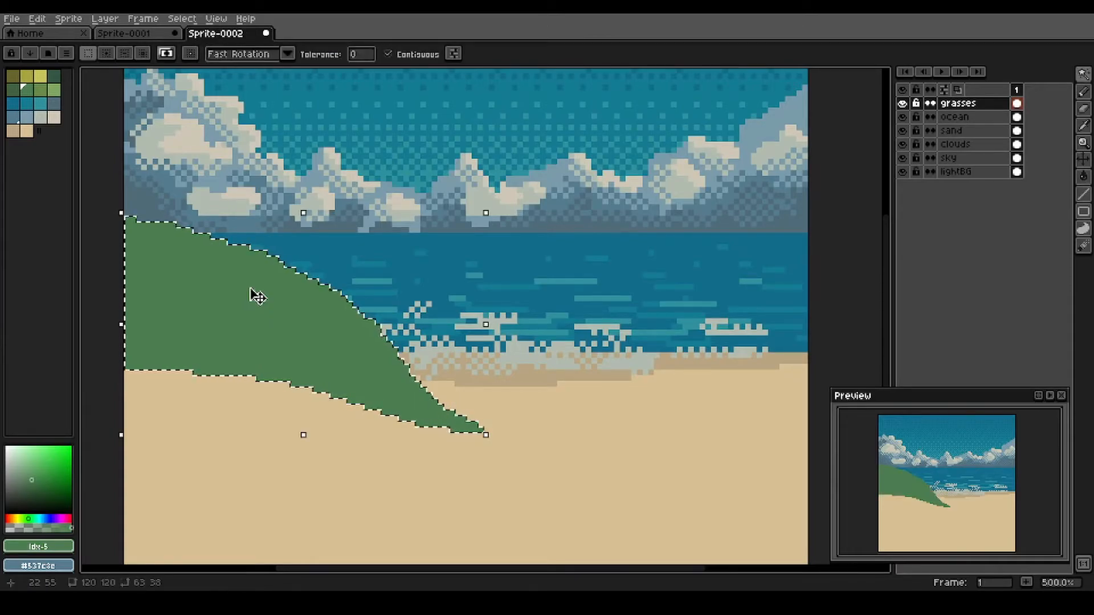
key(b)
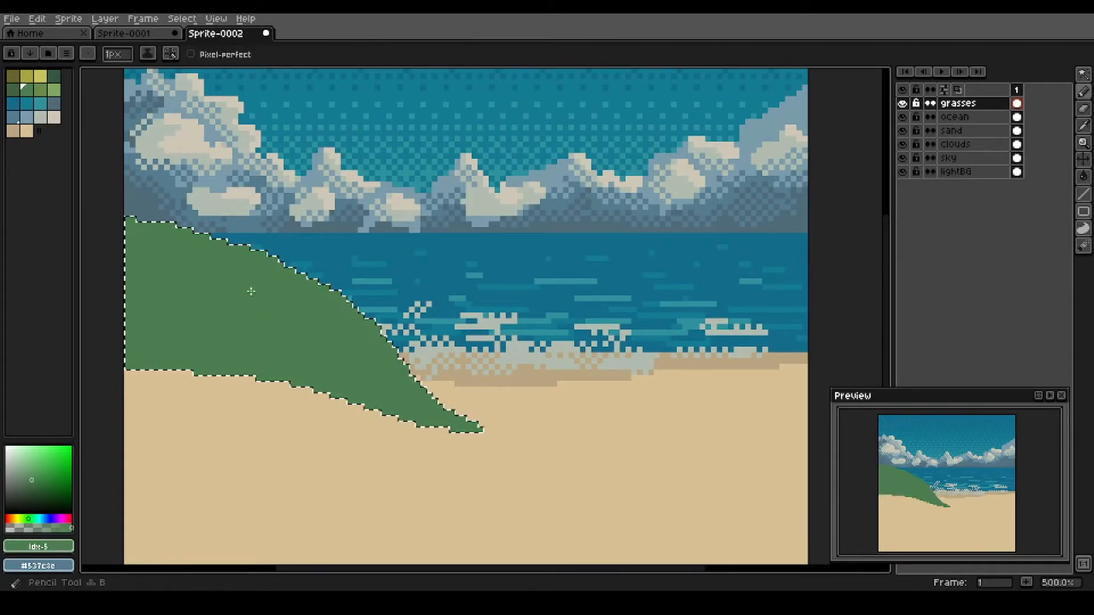
click(54, 75)
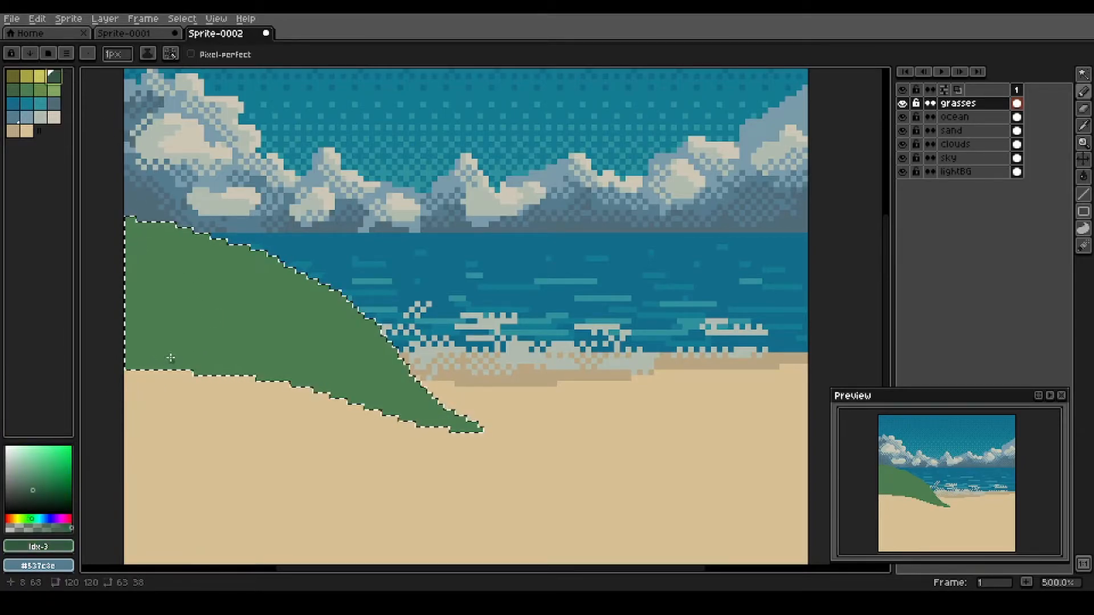
mouse_move(127, 365)
mouse_down()
mouse_move(138, 345)
mouse_move(156, 365)
mouse_move(169, 363)
mouse_up()
mouse_move(176, 358)
mouse_down()
mouse_move(194, 378)
mouse_move(218, 364)
mouse_move(249, 381)
mouse_move(311, 375)
mouse_move(313, 392)
mouse_move(384, 398)
mouse_move(418, 429)
mouse_move(466, 435)
mouse_up()
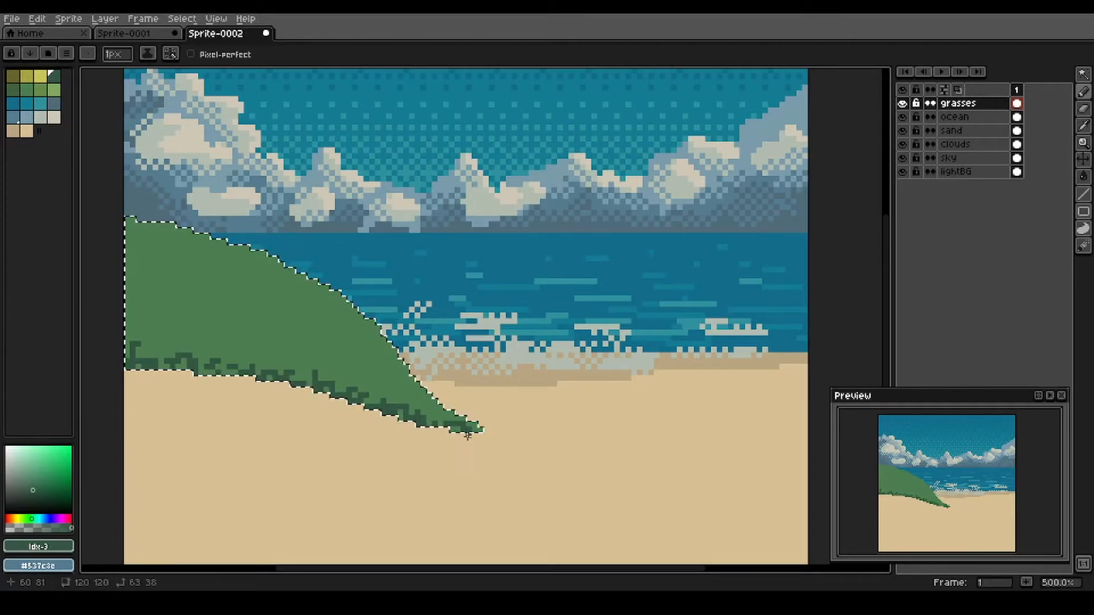
- Build the shadow up into grass tufts with Idx-3 and blend its upper part with Idx-4 blades
drag(136, 348, 130, 362)
click(145, 363)
click(174, 363)
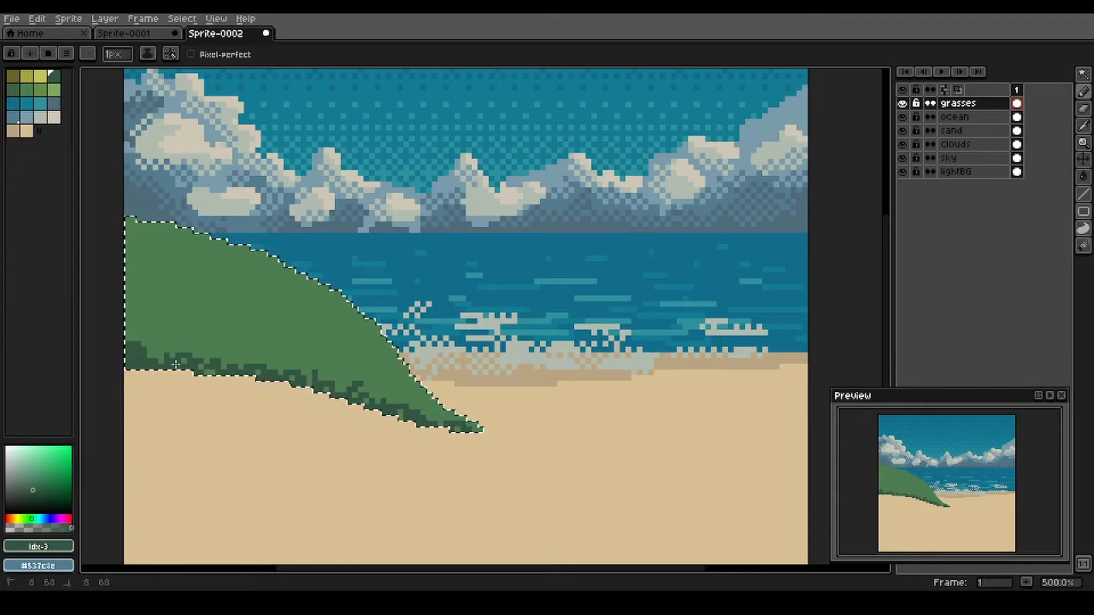
drag(412, 423, 436, 421)
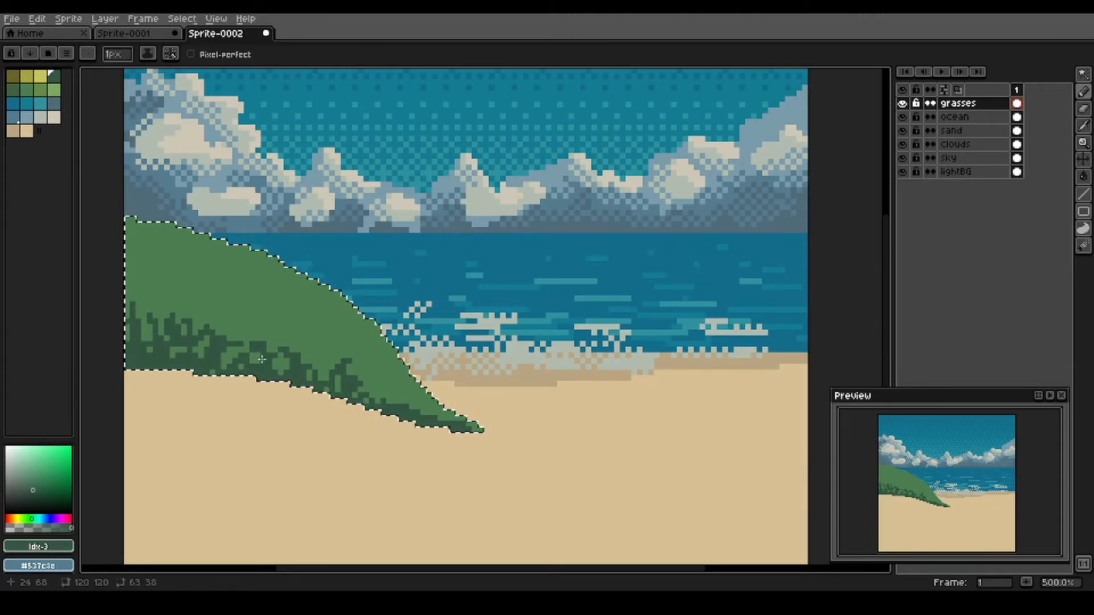
click(13, 90)
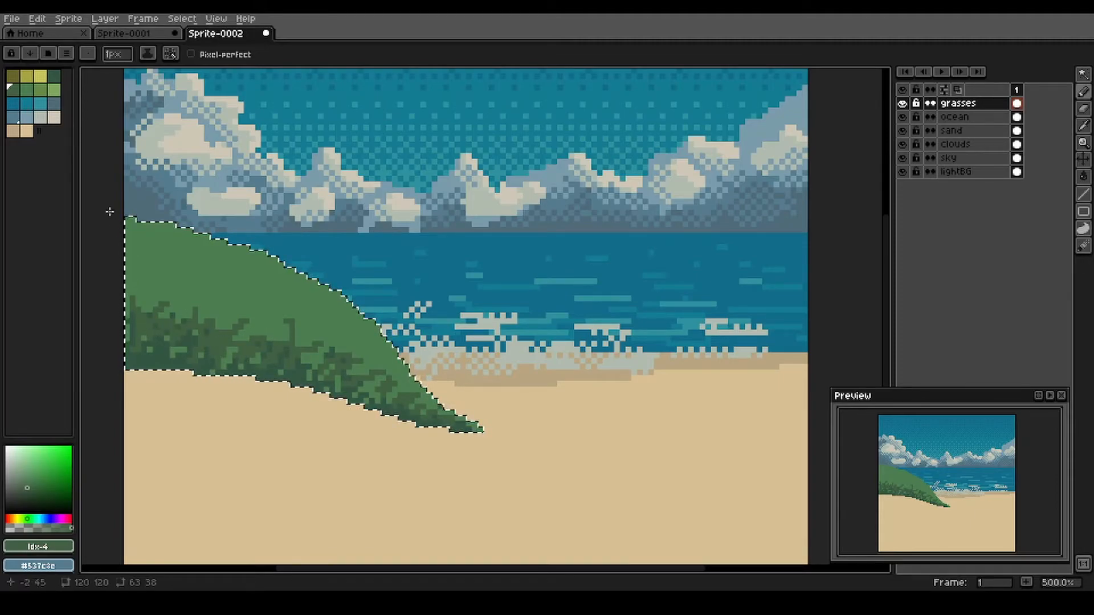
- Paint slanted Idx-6 grass blades across the middle of the dune, above the dark shadow
click(41, 94)
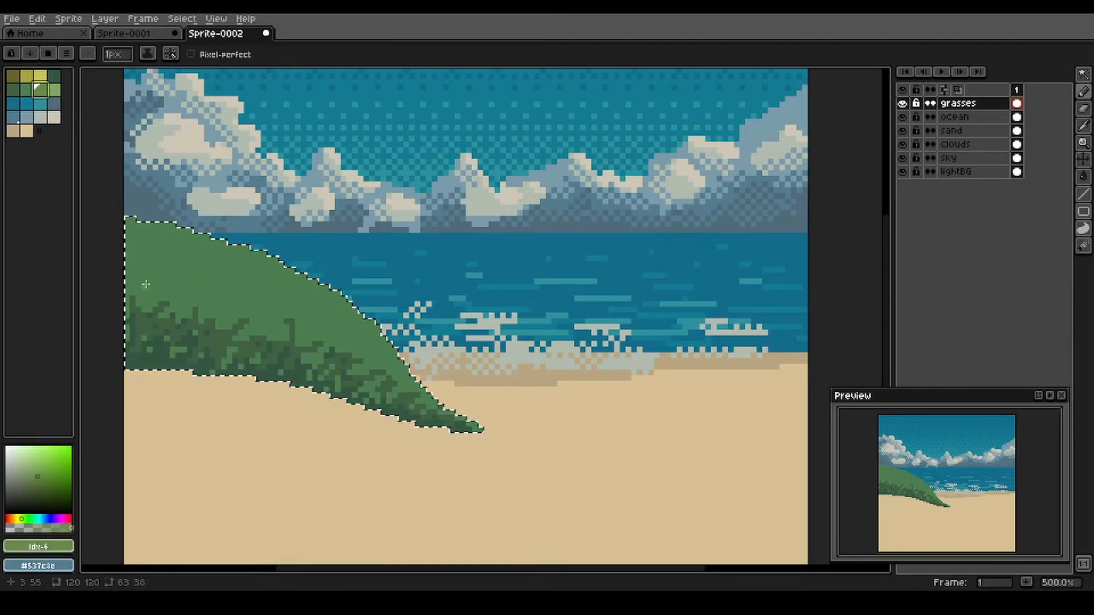
mouse_move(133, 307)
mouse_down()
mouse_move(147, 259)
mouse_move(137, 294)
mouse_move(162, 297)
mouse_move(182, 279)
mouse_move(173, 298)
mouse_move(198, 311)
mouse_move(196, 270)
mouse_up()
mouse_move(213, 325)
mouse_down()
mouse_move(231, 303)
mouse_move(263, 294)
mouse_up()
drag(262, 331, 281, 309)
drag(283, 342, 322, 309)
mouse_move(316, 362)
mouse_down()
mouse_move(308, 329)
mouse_move(356, 329)
mouse_up()
mouse_move(360, 374)
mouse_down()
mouse_move(390, 346)
mouse_move(407, 370)
mouse_move(407, 357)
mouse_move(358, 318)
mouse_move(346, 287)
mouse_up()
- Clear the selection and draw Idx-6 blades that stick out past the dune's upper edge, filling in more between them
key(ctrl+d)
mouse_move(302, 330)
mouse_down()
mouse_move(314, 296)
mouse_move(292, 334)
mouse_move(317, 275)
mouse_move(260, 301)
mouse_move(280, 243)
mouse_up()
mouse_move(239, 313)
mouse_down()
mouse_move(255, 254)
mouse_move(242, 209)
mouse_up()
drag(199, 278, 209, 228)
drag(170, 280, 181, 226)
drag(151, 261, 157, 211)
drag(132, 271, 140, 222)
drag(176, 277, 195, 259)
mouse_move(202, 292)
mouse_down()
mouse_move(237, 260)
mouse_move(284, 276)
mouse_up()
mouse_move(271, 304)
mouse_down()
mouse_move(310, 275)
mouse_move(320, 290)
mouse_up()
drag(208, 311, 208, 291)
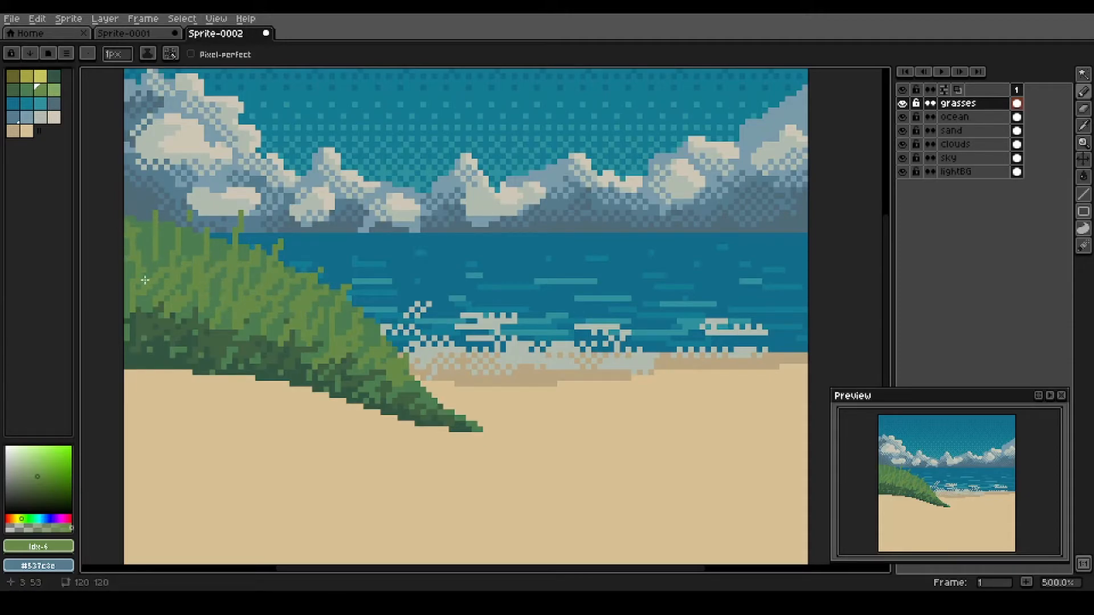
- Paint light Idx-7 grass blades along the dune's upper slope, with tips reaching over the sea and clouds
click(54, 89)
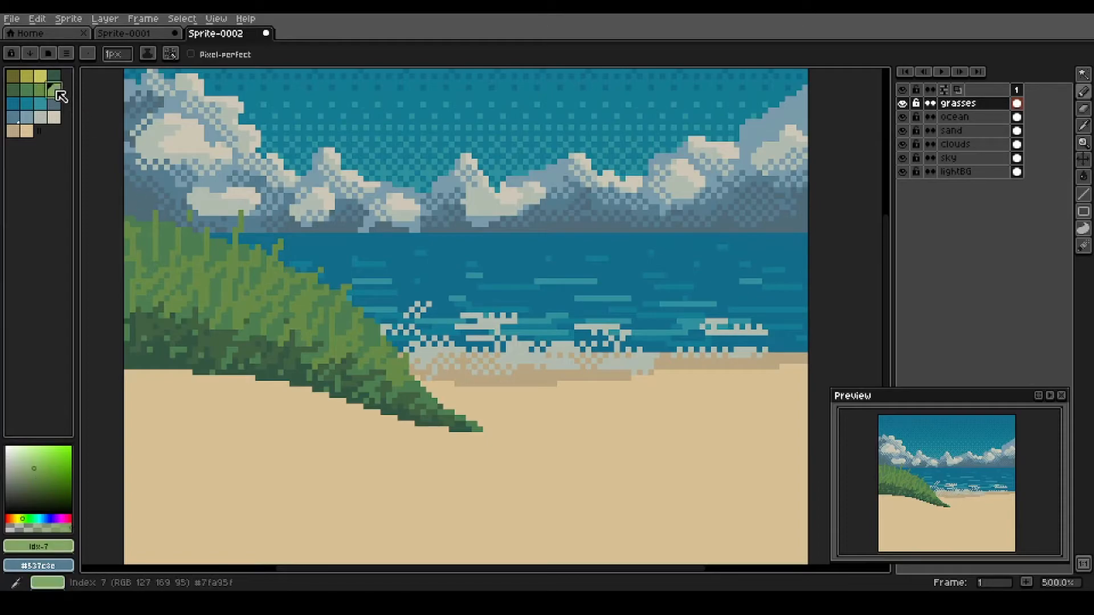
mouse_move(135, 283)
mouse_down()
mouse_move(148, 239)
mouse_move(146, 265)
mouse_move(191, 258)
mouse_up()
mouse_move(187, 274)
mouse_down()
mouse_move(222, 232)
mouse_move(195, 273)
mouse_move(204, 283)
mouse_move(245, 250)
mouse_up()
drag(236, 280, 286, 256)
drag(279, 306, 317, 263)
mouse_move(329, 337)
mouse_down()
mouse_move(352, 290)
mouse_move(381, 318)
mouse_up()
mouse_move(391, 361)
mouse_down()
mouse_move(406, 345)
mouse_move(429, 382)
mouse_up()
drag(423, 401, 437, 392)
mouse_move(330, 336)
mouse_down()
mouse_move(338, 289)
mouse_move(283, 289)
mouse_move(288, 258)
mouse_up()
mouse_move(251, 268)
mouse_down()
mouse_move(255, 235)
mouse_move(196, 243)
mouse_move(192, 214)
mouse_up()
mouse_move(174, 241)
mouse_down()
mouse_move(172, 219)
mouse_move(134, 208)
mouse_up()
drag(132, 230, 127, 217)
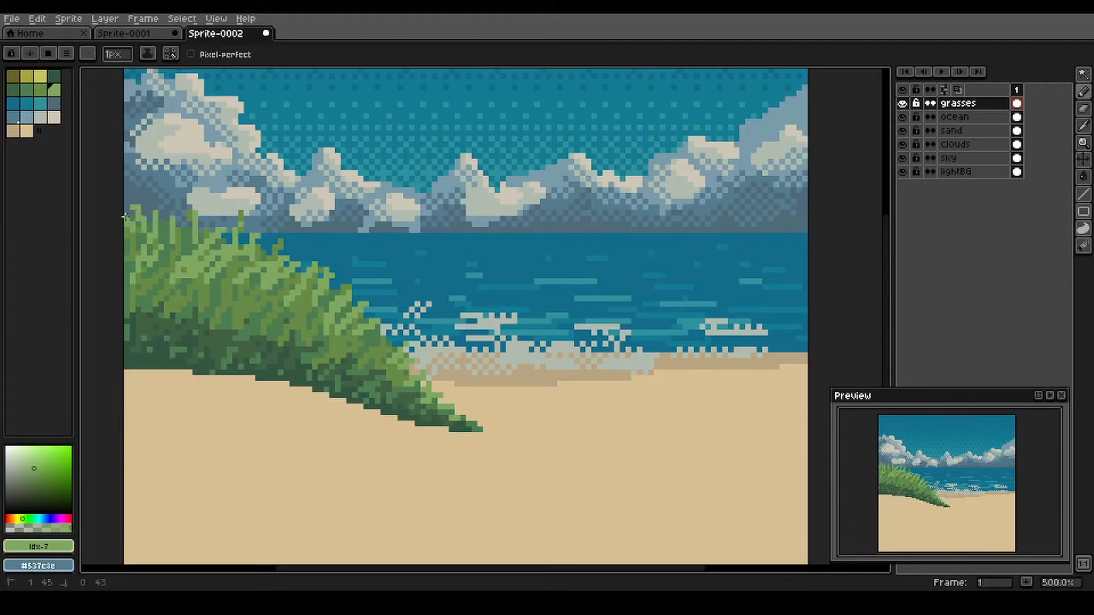
drag(180, 244, 190, 218)
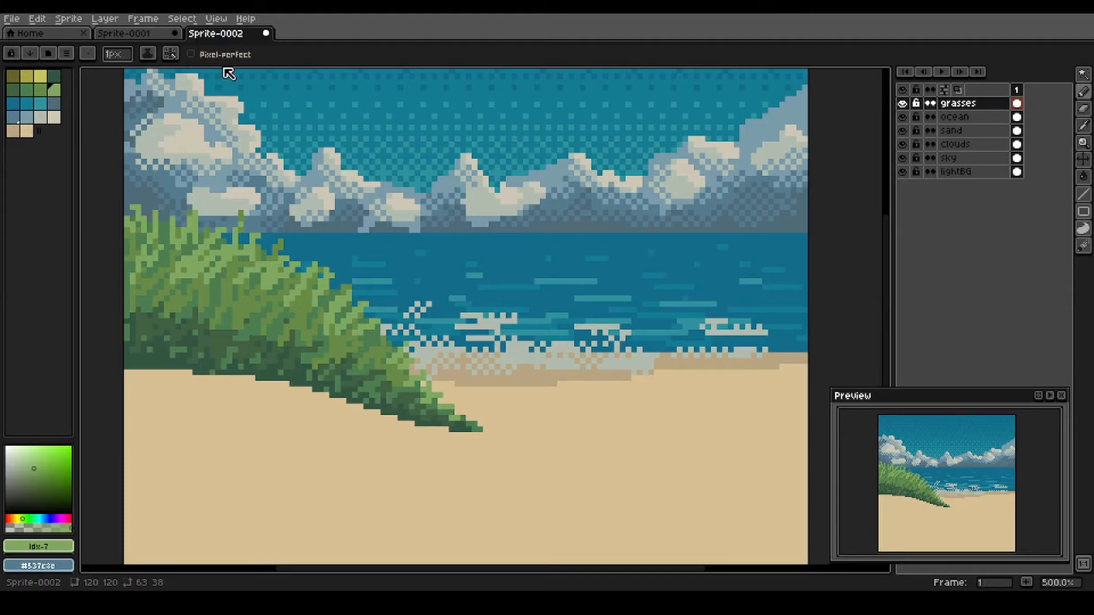
- Add more Idx-7 blades lower down the dune, from the canvas edge to its pointed end
drag(136, 297, 156, 270)
drag(167, 300, 184, 287)
mouse_move(201, 308)
mouse_down()
mouse_move(236, 287)
mouse_move(263, 291)
mouse_up()
mouse_move(264, 312)
mouse_down()
mouse_move(296, 303)
mouse_move(286, 322)
mouse_move(252, 334)
mouse_move(251, 297)
mouse_move(227, 290)
mouse_move(198, 282)
mouse_up()
mouse_move(305, 346)
mouse_down()
mouse_move(336, 331)
mouse_move(372, 336)
mouse_up()
drag(369, 363, 396, 338)
drag(403, 382, 426, 368)
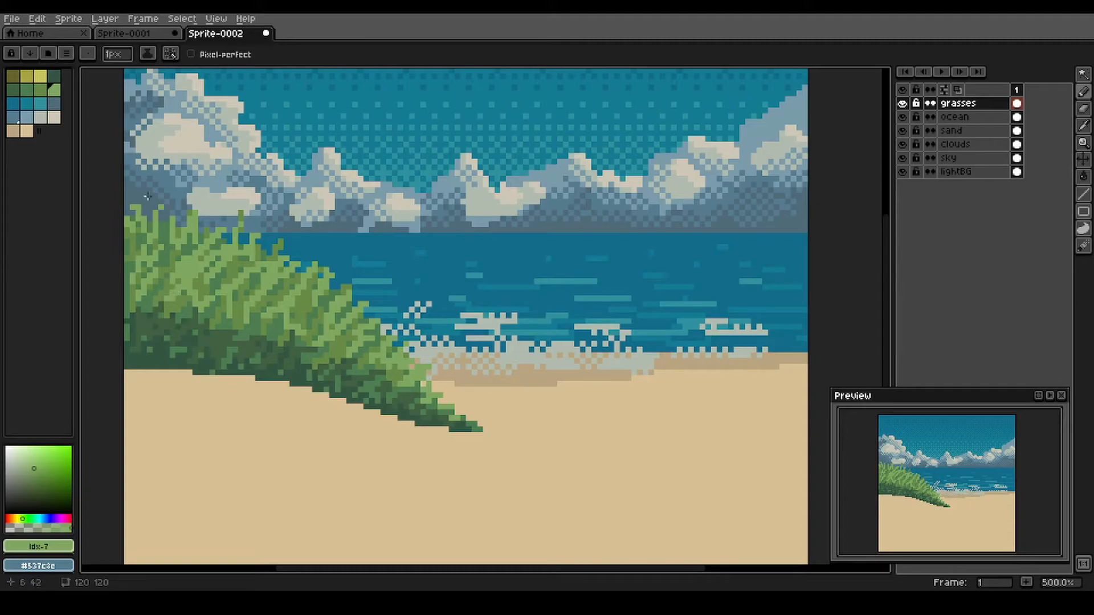
- Break up the light blades with Idx-5 strokes and paint olive-brown Idx-0 clumps across the grass's shaded lower part
click(40, 89)
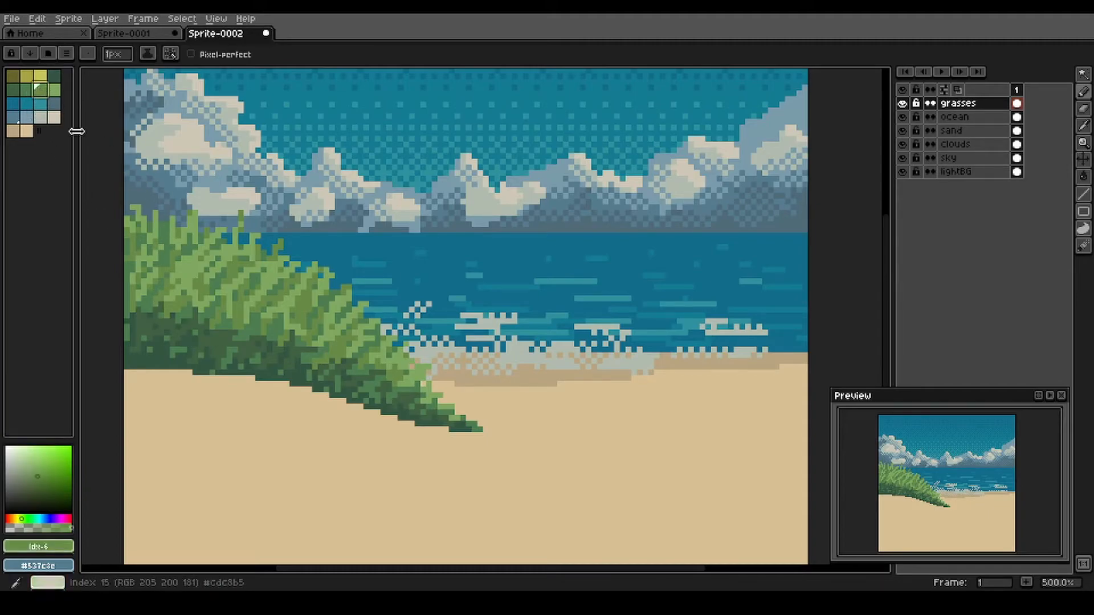
key(bracketleft)
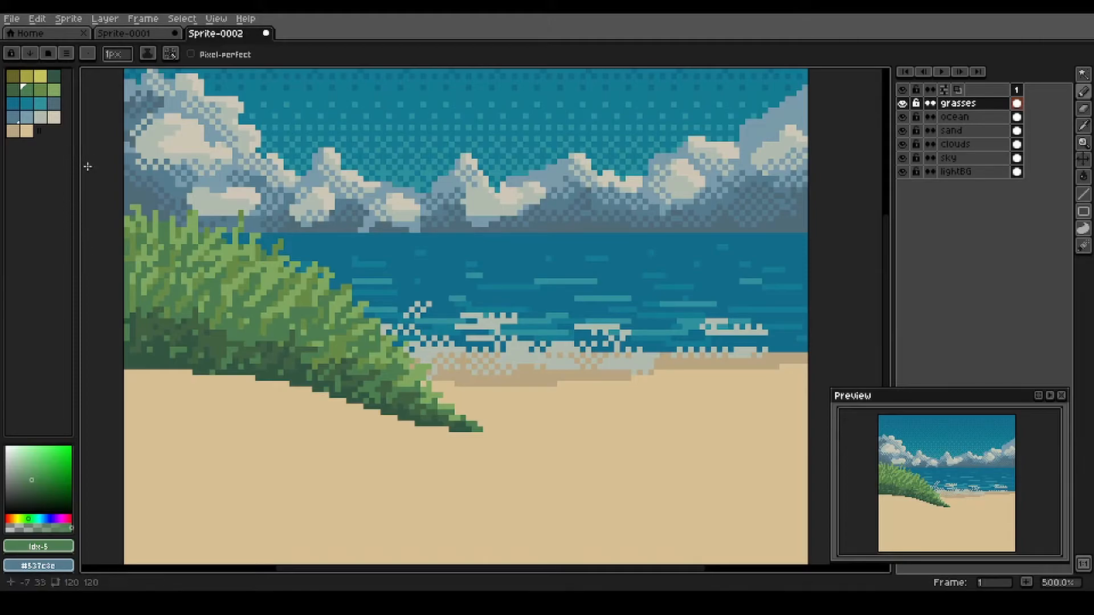
click(12, 75)
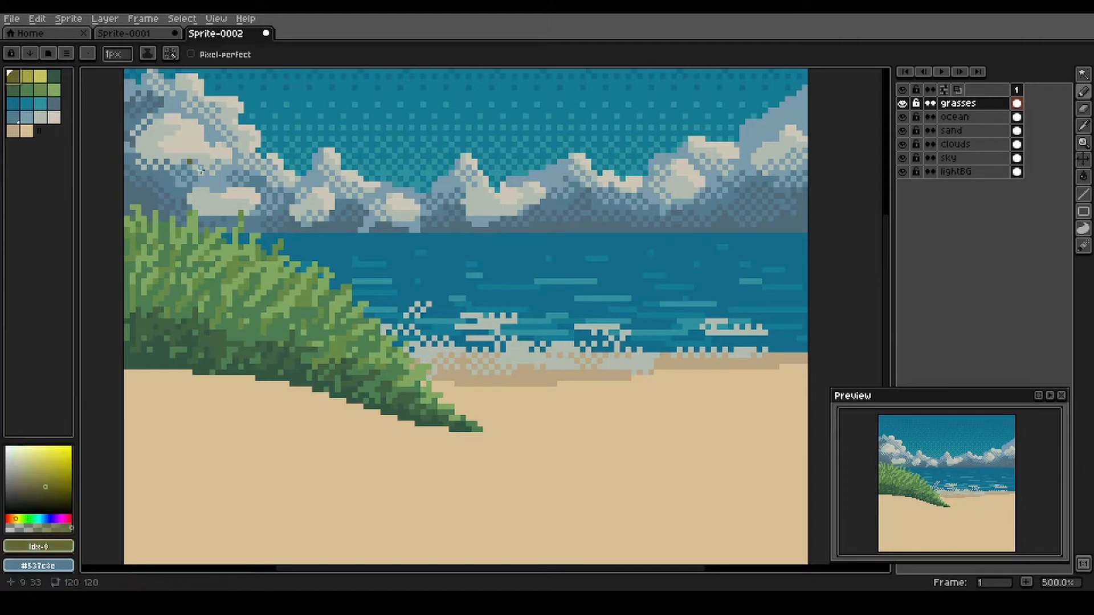
drag(133, 354, 133, 340)
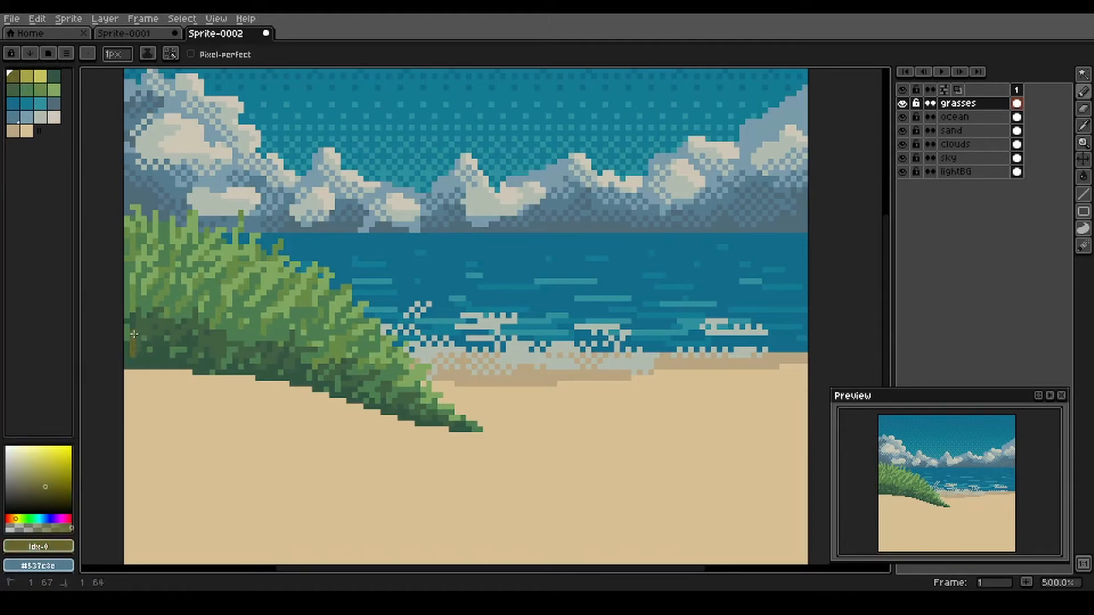
mouse_move(270, 344)
mouse_down()
mouse_move(293, 338)
mouse_move(343, 383)
mouse_move(426, 395)
mouse_move(437, 407)
mouse_up()
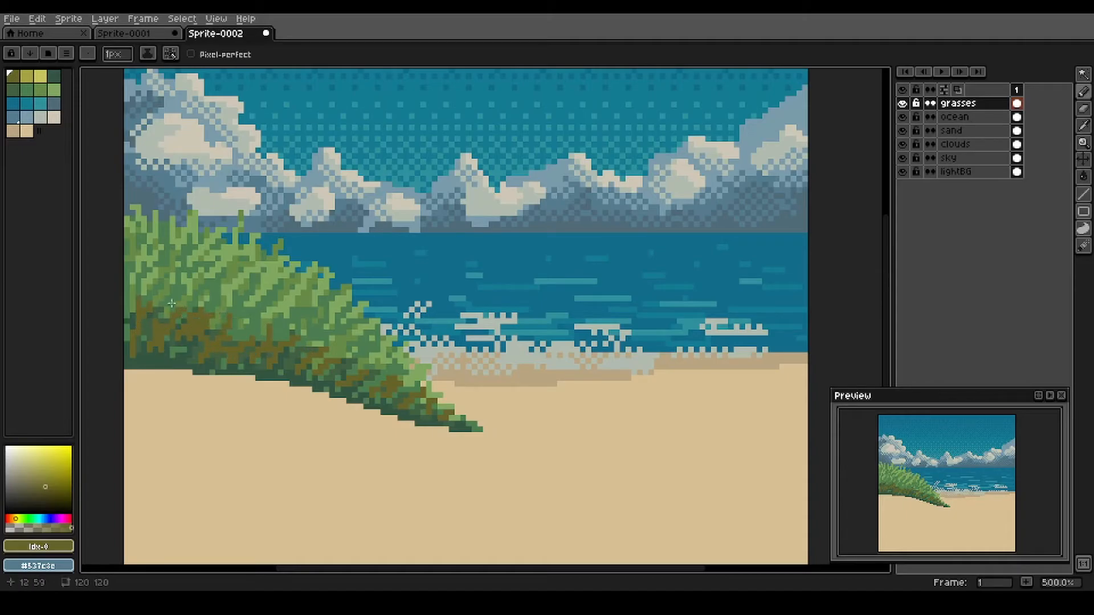
- Paint Idx-1 yellow-green blades through the middle of the grass, above the brown clumps
click(27, 76)
mouse_move(138, 299)
mouse_down()
mouse_move(153, 274)
mouse_move(169, 277)
mouse_up()
drag(200, 330, 227, 302)
mouse_move(234, 335)
mouse_down()
mouse_move(276, 298)
mouse_move(308, 304)
mouse_up()
mouse_move(294, 345)
mouse_down()
mouse_move(322, 327)
mouse_move(355, 326)
mouse_up()
mouse_move(339, 360)
mouse_down()
mouse_move(369, 338)
mouse_move(396, 343)
mouse_up()
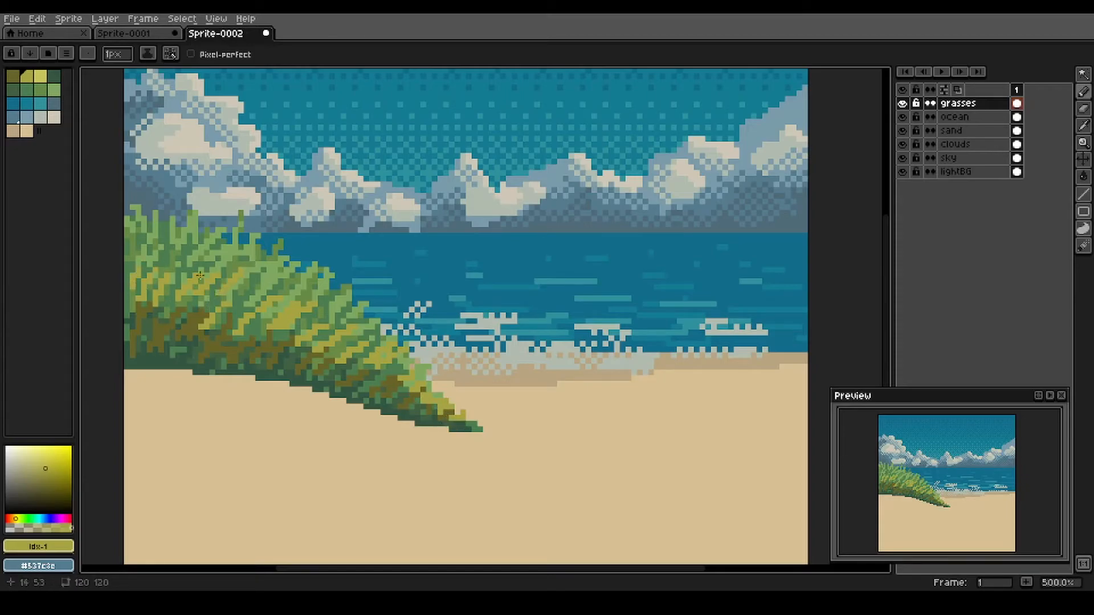
- Highlight the blade tips along the grass's whole upper slope with bright yellow Idx-2 strokes
click(40, 77)
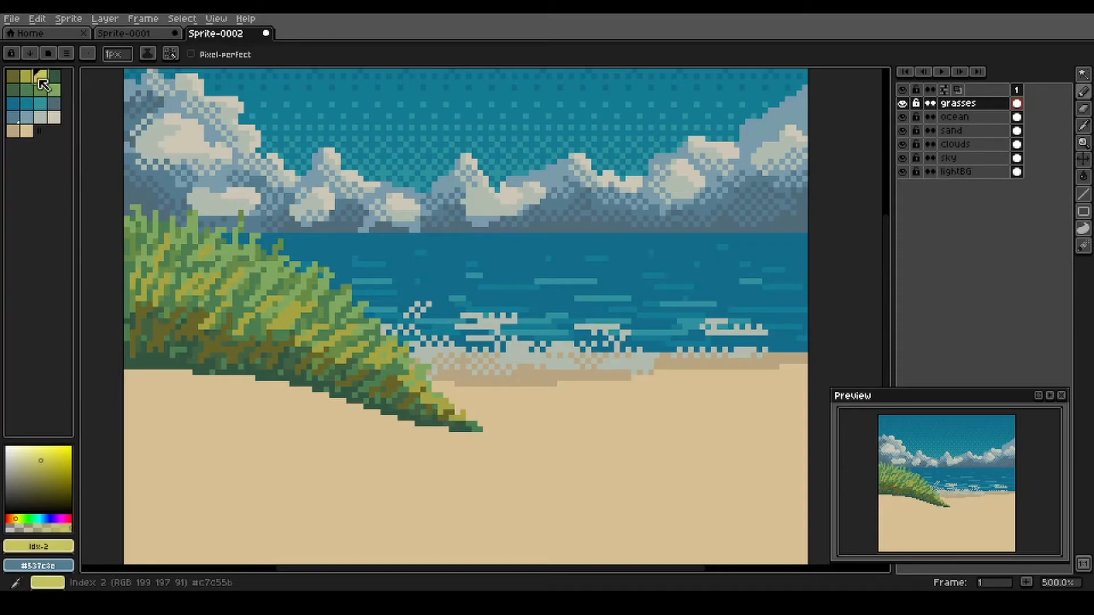
mouse_move(136, 253)
mouse_down()
mouse_move(149, 189)
mouse_move(148, 257)
mouse_move(217, 218)
mouse_up()
drag(196, 257, 241, 218)
drag(219, 270, 264, 235)
drag(254, 288, 290, 257)
drag(292, 299, 328, 270)
drag(313, 299, 338, 270)
mouse_move(342, 319)
mouse_down()
mouse_move(368, 299)
mouse_move(386, 307)
mouse_up()
mouse_move(381, 346)
mouse_down()
mouse_move(399, 329)
mouse_move(414, 336)
mouse_up()
mouse_move(422, 397)
mouse_down()
mouse_move(431, 383)
mouse_move(454, 388)
mouse_up()
- Add further Idx-2 highlight blades inside the middle of the grass clump
drag(323, 321, 332, 299)
mouse_move(248, 338)
mouse_down()
mouse_move(254, 298)
mouse_move(238, 310)
mouse_move(243, 280)
mouse_move(232, 309)
mouse_move(190, 299)
mouse_move(196, 266)
mouse_move(160, 259)
mouse_up()
drag(304, 322, 278, 304)
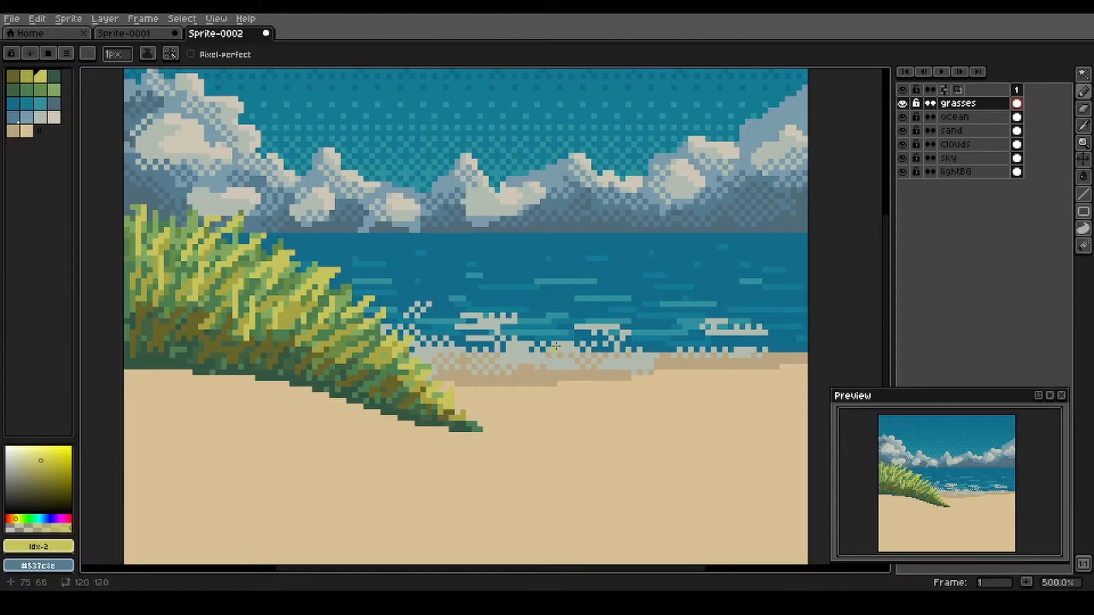
drag(581, 447, 575, 335)
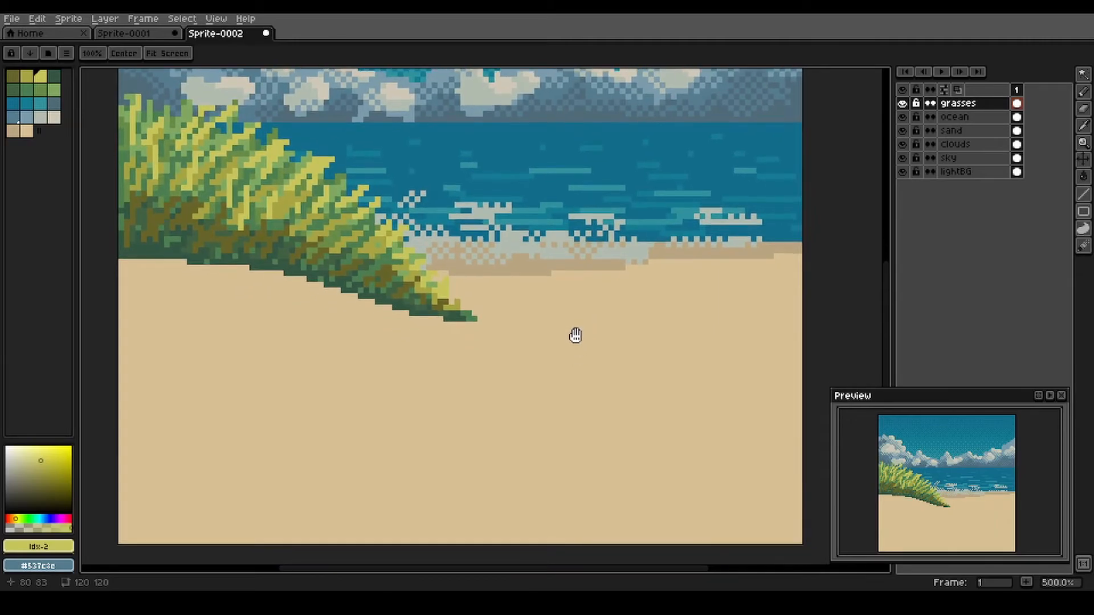
key(b)
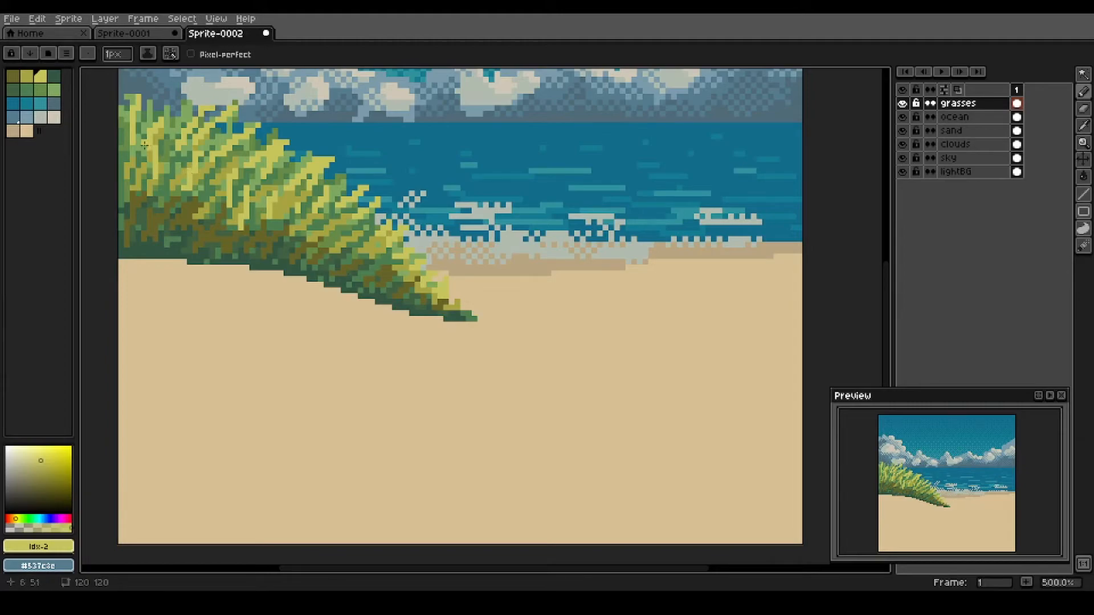
- Block in a solid Idx-5 grass tuft overlapping the front of the large clump down onto the sand, and select its area
click(27, 90)
mouse_move(215, 298)
mouse_down()
mouse_move(190, 216)
mouse_move(297, 230)
mouse_move(241, 325)
mouse_up()
key(g)
click(241, 325)
key(b)
drag(281, 262, 219, 229)
key(w)
click(223, 272)
- Shade the selected tuft with dark green at its base and light green blades across its top, and clear the selection
key(b)
key(bracketleft)
key(bracketleft)
mouse_move(219, 313)
mouse_down()
mouse_move(268, 329)
mouse_move(257, 308)
mouse_move(279, 268)
mouse_move(256, 262)
mouse_move(299, 234)
mouse_move(307, 262)
mouse_up()
key(bracketright)
key(bracketright)
key(bracketright)
key(bracketright)
drag(210, 239, 319, 223)
drag(310, 227, 268, 258)
key(ctrl+d)
- Texture the front tuft with olive-brown Idx-0 near the base, Idx-1 mid blades and bright Idx-2 highlight blades
mouse_move(219, 219)
mouse_down()
mouse_move(274, 270)
mouse_move(278, 297)
mouse_move(285, 288)
mouse_move(233, 329)
mouse_up()
click(13, 75)
mouse_move(255, 302)
mouse_down()
mouse_move(280, 279)
mouse_move(264, 262)
mouse_up()
click(26, 75)
mouse_move(252, 255)
mouse_down()
mouse_move(245, 269)
mouse_move(280, 210)
mouse_up()
click(40, 75)
drag(313, 217, 288, 285)
drag(239, 239, 246, 257)
drag(211, 218, 215, 267)
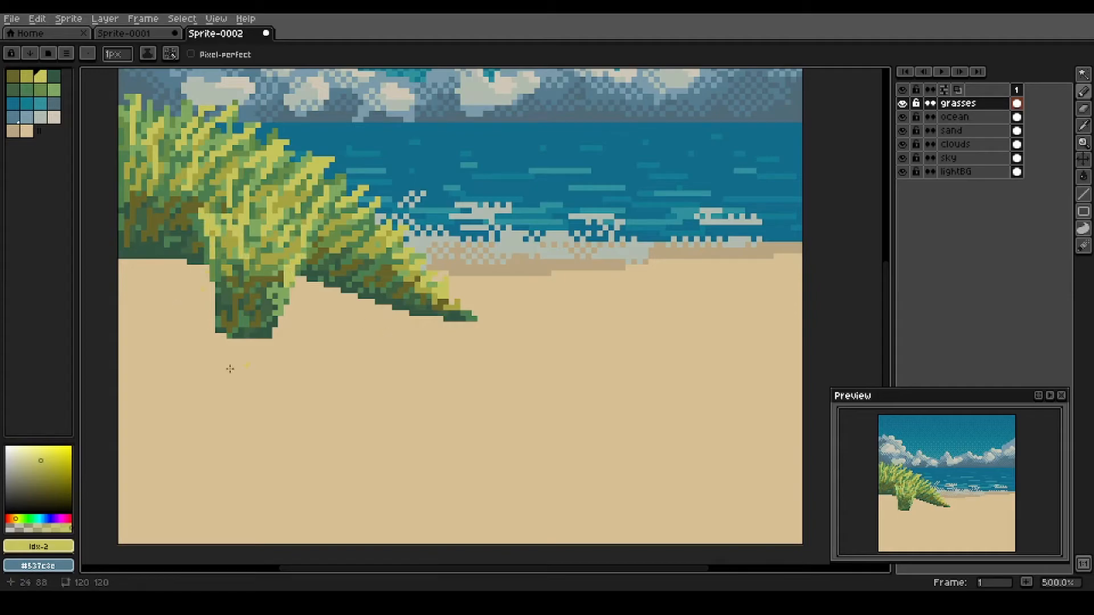
- Block in a low Idx-5 grass mound on the sand in the picture's lower-left corner and select its area
click(26, 90)
mouse_move(120, 386)
mouse_down()
mouse_move(192, 405)
mouse_move(239, 473)
mouse_move(117, 428)
mouse_move(311, 480)
mouse_up()
key(g)
click(191, 443)
key(w)
click(191, 443)
- Shade the selected lower-left mound with dark green Idx-4 strokes and clear the selection
key(b)
click(12, 90)
drag(149, 443, 244, 469)
drag(127, 421, 297, 475)
drag(171, 427, 182, 450)
key(ctrl+d)
- Paint Idx-6 and lighter Idx-7 green blades over the lower-left mound and along its upper edge
click(39, 90)
mouse_move(273, 459)
mouse_down()
mouse_move(181, 423)
mouse_move(200, 402)
mouse_up()
drag(128, 408, 154, 381)
click(54, 89)
drag(206, 416, 231, 399)
drag(245, 445, 285, 439)
drag(291, 471, 303, 460)
- Add olive-brown Idx-0 strokes through the lower-left mound and bright yellow Idx-2 highlights on its blade tips
click(13, 76)
mouse_move(127, 418)
mouse_down()
mouse_move(138, 411)
mouse_move(208, 442)
mouse_up()
drag(242, 448, 306, 474)
click(40, 76)
mouse_move(153, 423)
mouse_down()
mouse_move(204, 407)
mouse_move(165, 398)
mouse_move(188, 403)
mouse_up()
drag(205, 419, 219, 407)
drag(244, 437, 259, 427)
drag(288, 465, 302, 445)
drag(275, 461, 279, 453)
- Block in an Idx-5 grassy slope at the picture's right edge, tapering down toward the shoreline, and select its area
drag(370, 401, 294, 393)
click(27, 89)
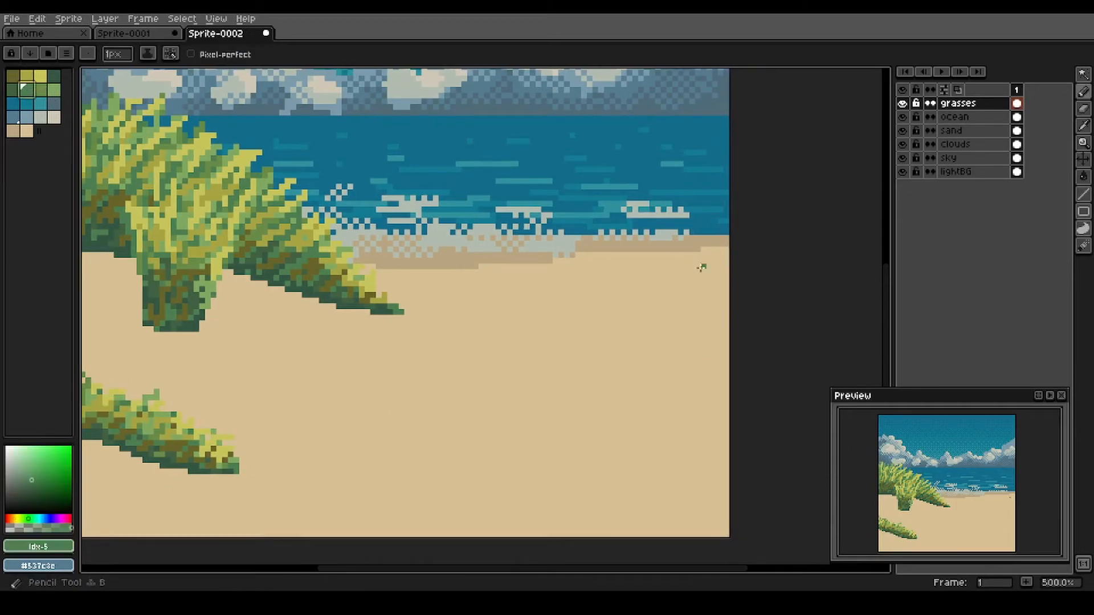
scroll(703, 266, down, 1)
mouse_move(682, 207)
mouse_down()
mouse_move(501, 318)
mouse_move(721, 288)
mouse_up()
drag(709, 207, 648, 240)
key(w)
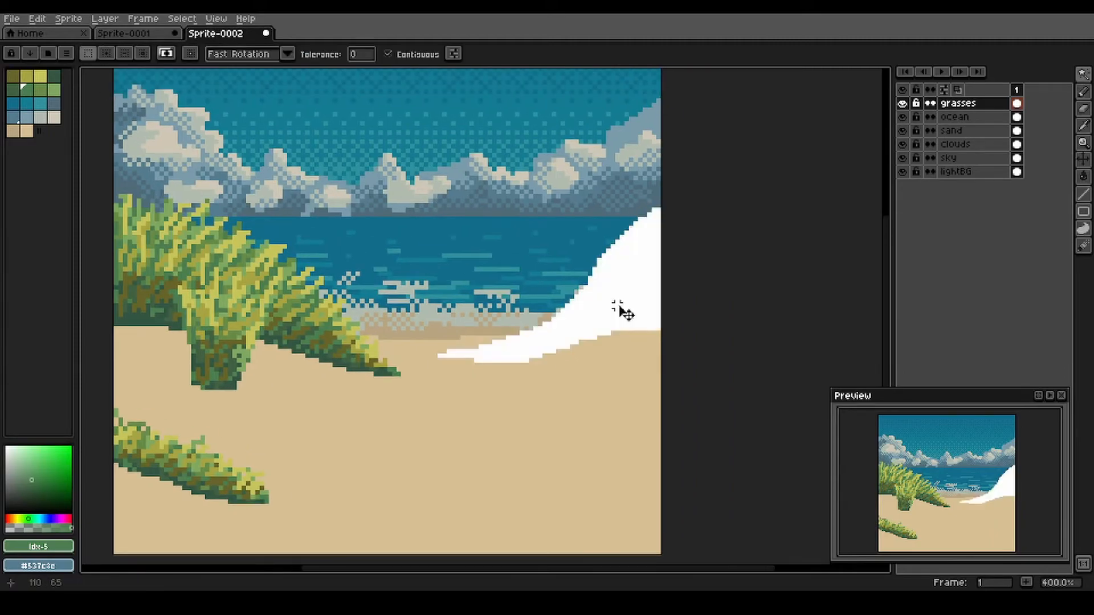
click(617, 305)
- Shade the right slope's lower part with dark greens Idx-3 and Idx-4, and clear the selection
click(53, 76)
key(b)
drag(655, 319, 603, 328)
mouse_move(592, 333)
mouse_down()
mouse_move(544, 350)
mouse_move(456, 355)
mouse_move(620, 305)
mouse_up()
mouse_move(643, 319)
mouse_down()
mouse_move(651, 297)
mouse_move(497, 346)
mouse_move(619, 301)
mouse_up()
click(16, 90)
key(ctrl+d)
drag(465, 348, 497, 333)
- Paint Idx-6 mid-green blades through the right slope and up along its crest
click(40, 89)
drag(632, 271, 609, 291)
drag(604, 282, 527, 325)
drag(605, 268, 655, 228)
drag(655, 208, 629, 244)
- Add light green Idx-7 blades along the right slope's upper edge and blend its middle with a green sampled from the grass
click(54, 89)
mouse_move(577, 294)
mouse_down()
mouse_move(601, 239)
mouse_move(634, 221)
mouse_up()
drag(646, 222, 656, 208)
mouse_move(641, 245)
mouse_down()
mouse_move(655, 229)
mouse_move(654, 244)
mouse_up()
mouse_move(541, 313)
mouse_down()
mouse_move(519, 331)
mouse_move(487, 325)
mouse_up()
alt+click(598, 307)
mouse_move(610, 300)
mouse_down()
mouse_move(575, 312)
mouse_move(559, 334)
mouse_up()
- Paint olive-brown Idx-0 clumps across the right slope's shaded lower and middle parts
click(27, 90)
click(13, 76)
drag(649, 327, 648, 312)
drag(617, 297, 605, 313)
drag(524, 345, 511, 359)
drag(647, 266, 629, 297)
drag(598, 310, 573, 318)
- Highlight the right slope's blades with yellow-green Idx-1 and bright yellow Idx-2 strokes, and set the foreground colour back to Idx-5
click(27, 76)
click(487, 339)
drag(642, 255, 658, 218)
click(39, 76)
drag(598, 258, 609, 242)
drag(633, 279, 658, 259)
drag(593, 284, 611, 269)
click(27, 89)
key(space)
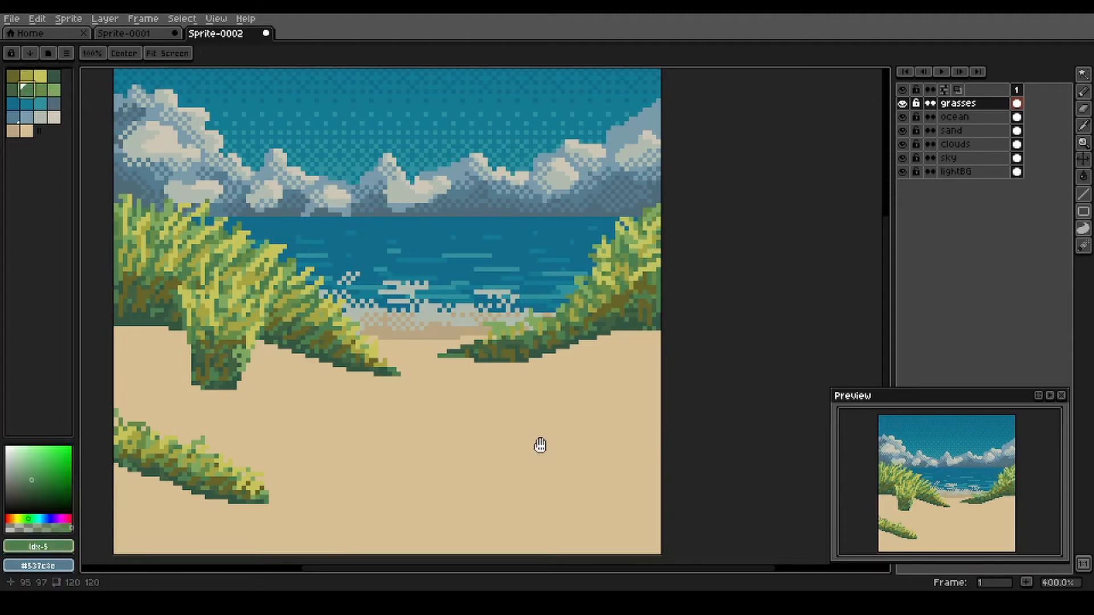
- Outline a second grassy slope just below the right-hand one and fill it with green Idx-5
drag(549, 451, 483, 401)
mouse_move(548, 286)
mouse_down()
mouse_move(494, 326)
mouse_move(395, 349)
mouse_move(541, 360)
mouse_move(597, 337)
mouse_up()
key(g)
click(564, 319)
- Select the new slope's fill and shade its lower part with dark greens Idx-3 and Idx-4, finishing with the selection cleared
key(w)
click(572, 278)
key(b)
click(54, 76)
mouse_move(401, 347)
mouse_down()
mouse_move(478, 373)
mouse_move(562, 346)
mouse_move(587, 323)
mouse_up()
click(12, 90)
drag(478, 365, 587, 310)
mouse_move(524, 345)
mouse_down()
mouse_move(499, 336)
mouse_move(480, 346)
mouse_up()
drag(538, 329, 591, 296)
key(ctrl+d)
- Paint mid-green Idx-6 blades through the second right slope from its tip up to its crest
click(41, 91)
drag(477, 359, 483, 338)
drag(511, 355, 520, 333)
drag(579, 306, 592, 275)
mouse_move(510, 324)
mouse_down()
mouse_move(504, 316)
mouse_move(476, 330)
mouse_up()
drag(453, 339, 448, 356)
- Add light green Idx-7 blades along the second right slope's crest and middle
click(54, 89)
mouse_move(576, 278)
mouse_down()
mouse_move(589, 262)
mouse_move(571, 269)
mouse_up()
drag(573, 305, 591, 285)
drag(538, 315, 546, 301)
mouse_move(529, 328)
mouse_down()
mouse_move(525, 317)
mouse_move(477, 319)
mouse_up()
drag(510, 327, 523, 312)
- Paint olive-brown Idx-0 clumps and yellow-green Idx-1 blades across the second right slope
click(12, 76)
drag(467, 365, 482, 355)
mouse_move(501, 373)
mouse_down()
mouse_move(542, 348)
mouse_move(520, 332)
mouse_move(483, 340)
mouse_up()
click(26, 76)
drag(435, 351, 415, 338)
drag(496, 330, 496, 315)
- Highlight the second right slope's upper blades with bright yellow Idx-2 strokes
click(41, 76)
drag(570, 276, 576, 260)
drag(560, 307, 567, 279)
drag(584, 293, 590, 310)
drag(544, 305, 550, 292)
- Draw the base shape of a small grass clump below the second right slope in green Idx-5
drag(303, 418, 403, 381)
click(26, 89)
mouse_move(620, 429)
mouse_down()
mouse_move(546, 362)
mouse_move(649, 383)
mouse_move(621, 427)
mouse_move(613, 389)
mouse_up()
- Select the lower-right clump and shade it with dark green Idx-4, clearing the selection to extend blades past its edge
click(13, 89)
key(w)
click(637, 393)
key(b)
mouse_move(653, 412)
mouse_down()
mouse_move(643, 383)
mouse_move(584, 377)
mouse_move(659, 369)
mouse_up()
key(ctrl+d)
drag(619, 411, 604, 381)
mouse_move(636, 399)
mouse_down()
mouse_move(634, 374)
mouse_move(564, 372)
mouse_up()
- Paint mid-green Idx-6 and light green Idx-7 blades fanning up through the lower-right clump
click(39, 92)
drag(627, 373, 655, 355)
mouse_move(611, 377)
mouse_down()
mouse_move(605, 356)
mouse_move(556, 356)
mouse_move(586, 336)
mouse_up()
click(53, 91)
drag(601, 356, 601, 336)
drag(618, 354, 631, 336)
drag(629, 374, 654, 359)
drag(667, 396, 580, 372)
- Highlight the lower-right clump's blades with yellow-green Idx-1 and bright yellow Idx-2
click(26, 76)
drag(607, 389, 598, 363)
mouse_move(584, 370)
mouse_down()
mouse_move(573, 358)
mouse_move(594, 350)
mouse_up()
mouse_move(644, 398)
mouse_down()
mouse_move(633, 382)
mouse_move(559, 360)
mouse_move(630, 346)
mouse_move(642, 371)
mouse_up()
click(40, 76)
drag(655, 405, 667, 396)
drag(608, 359, 588, 334)
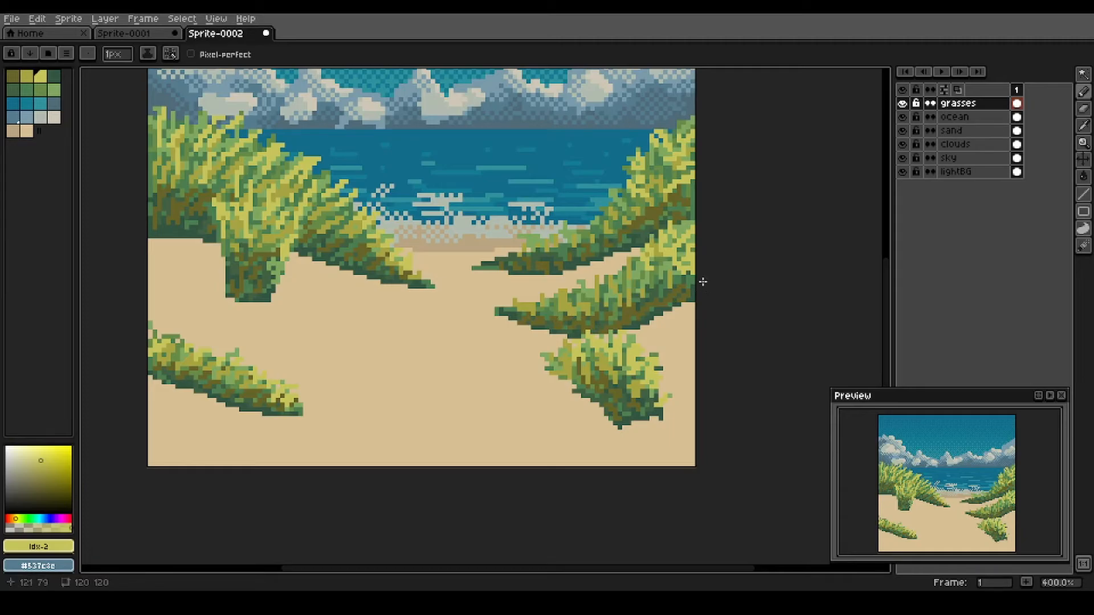
- On the sand layer, draw a jagged slate Idx-11 shadow edge from the gap between the dunes down to the canvas bottom
scroll(597, 281, down, 1)
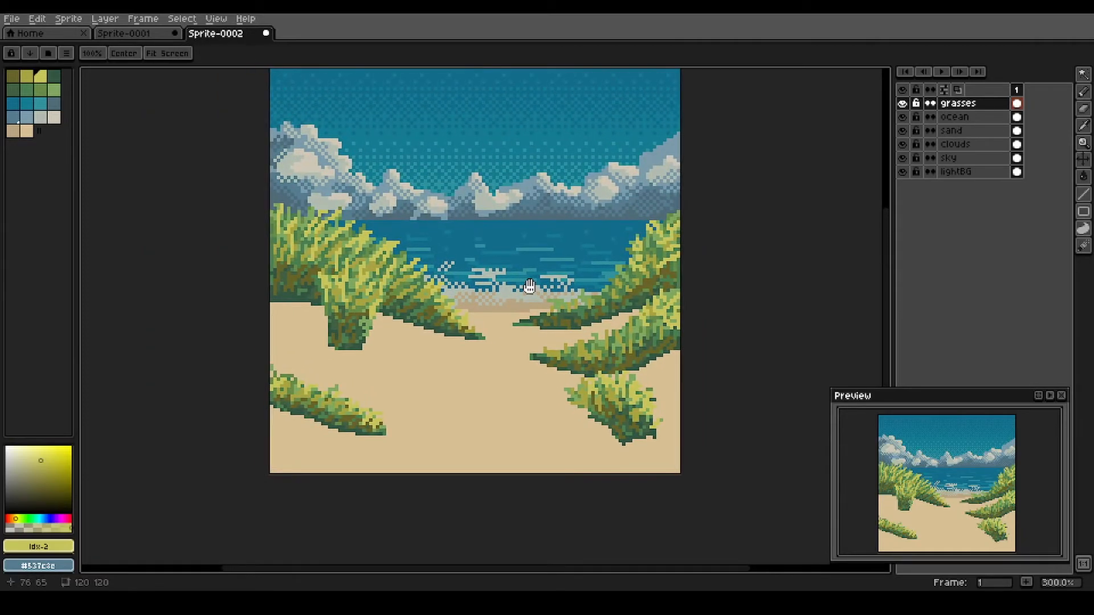
scroll(531, 279, up, 1)
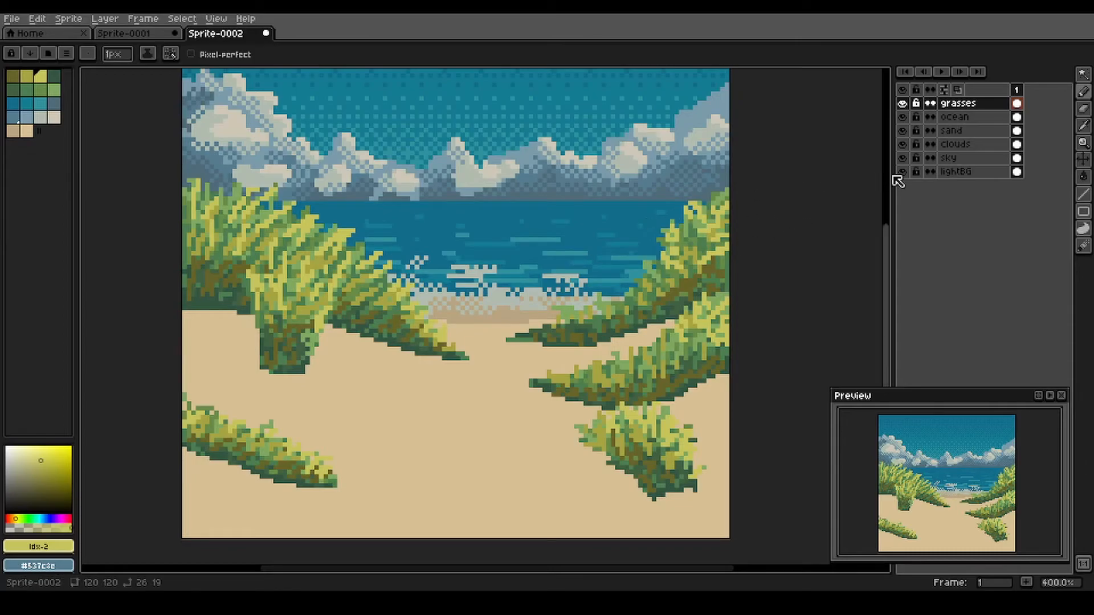
click(962, 131)
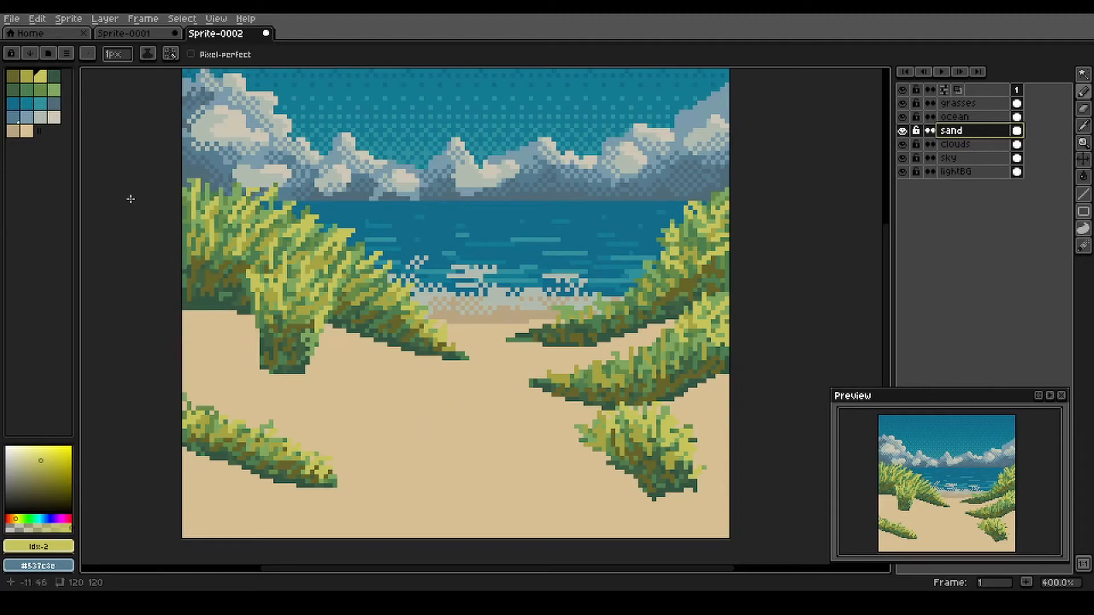
click(55, 104)
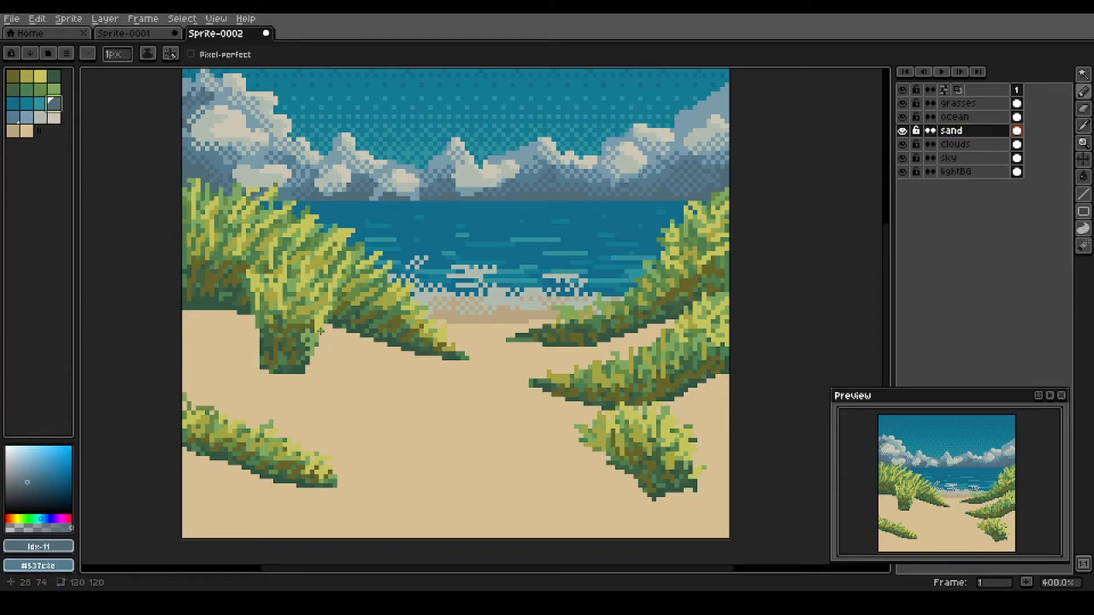
key(b)
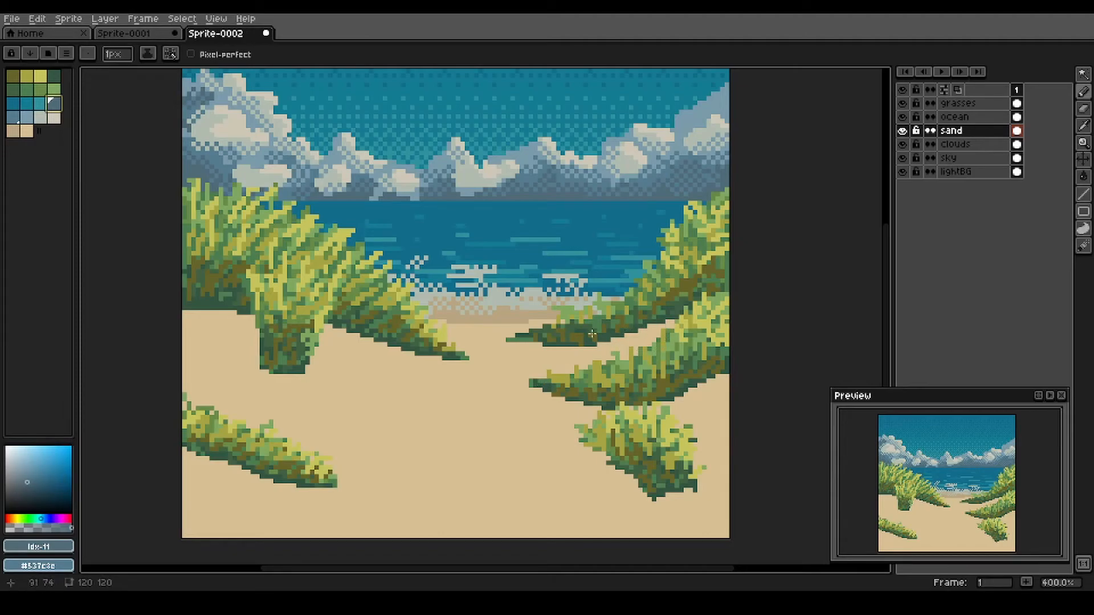
click(505, 340)
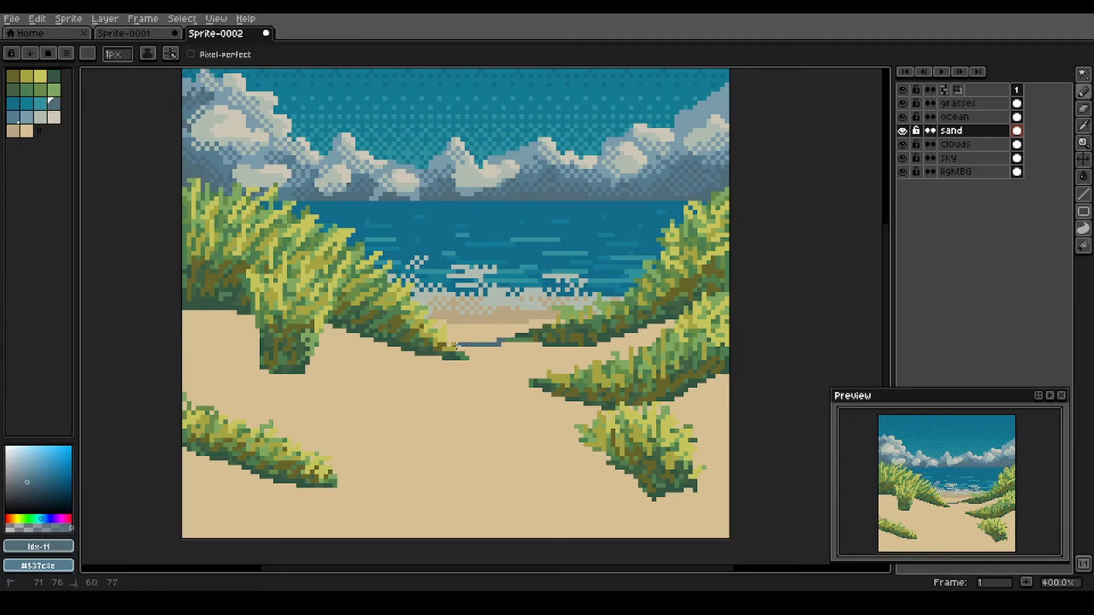
mouse_move(426, 371)
mouse_down()
mouse_move(490, 382)
mouse_move(444, 414)
mouse_move(487, 431)
mouse_move(397, 451)
mouse_up()
mouse_move(452, 490)
mouse_down()
mouse_move(439, 510)
mouse_move(529, 521)
mouse_move(429, 534)
mouse_up()
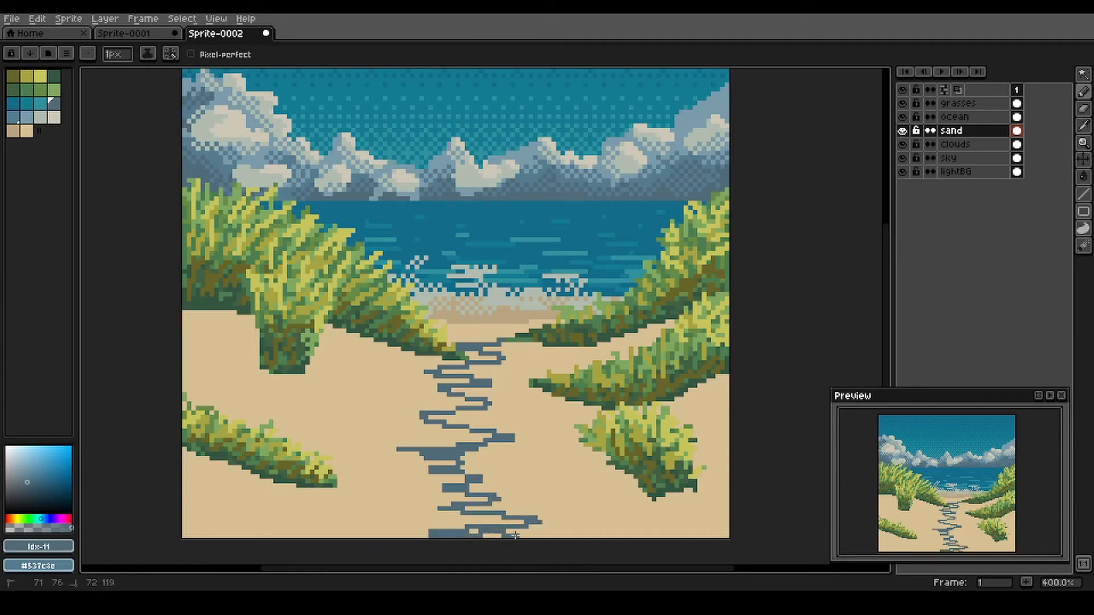
drag(504, 538, 521, 537)
- Outline a shadow beneath the upper right slope and fill it with slate Idx-11
drag(511, 338, 579, 341)
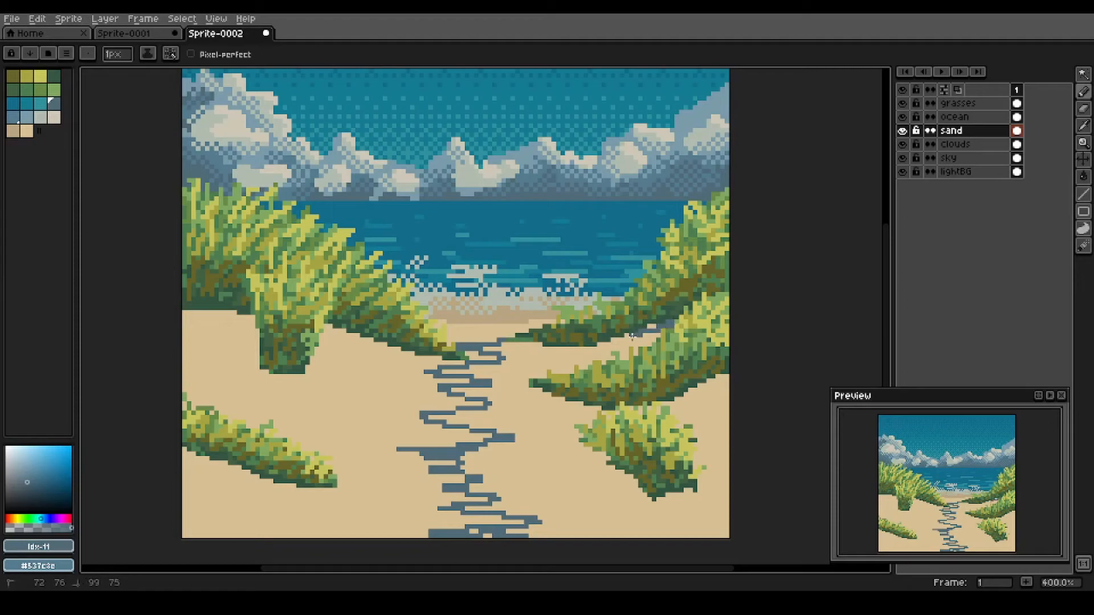
key(g)
click(543, 349)
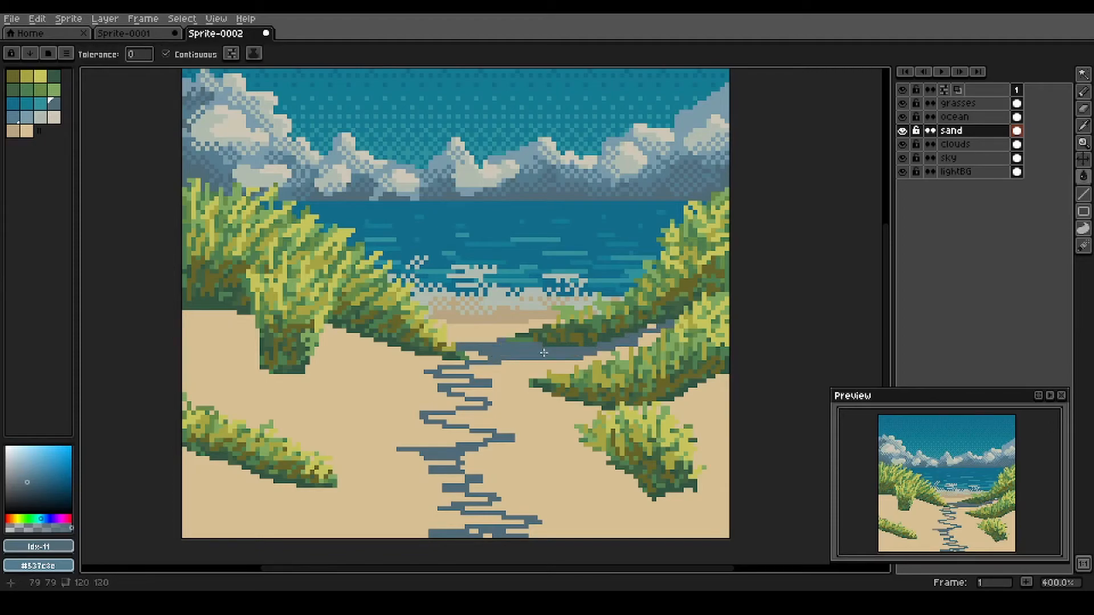
- Outline the shadow area between the second right slope and the path's jagged edge, and fill it with Idx-11
key(b)
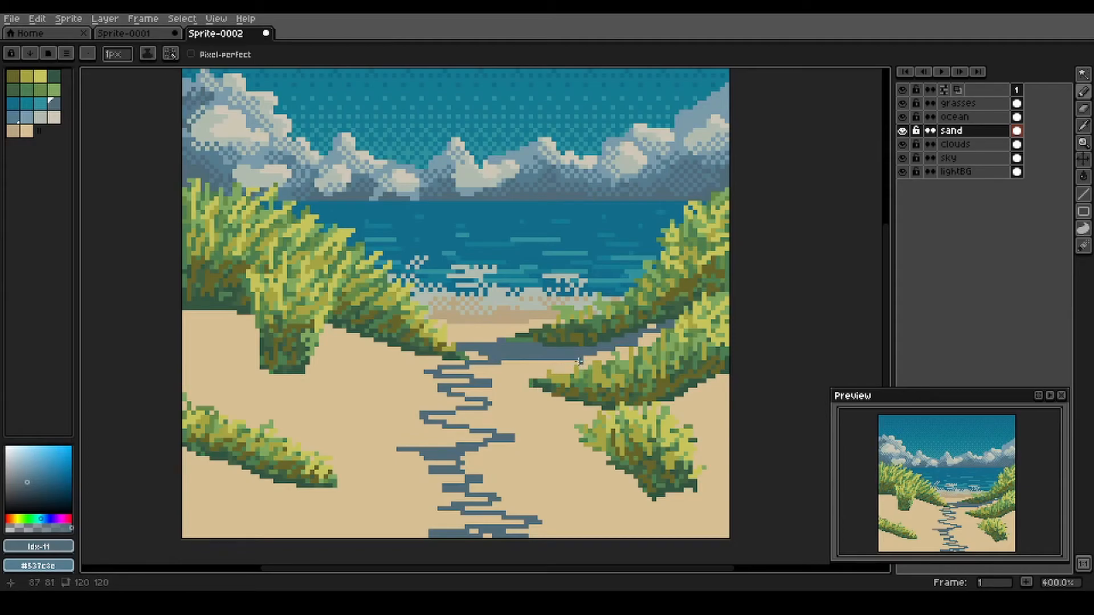
drag(580, 361, 481, 397)
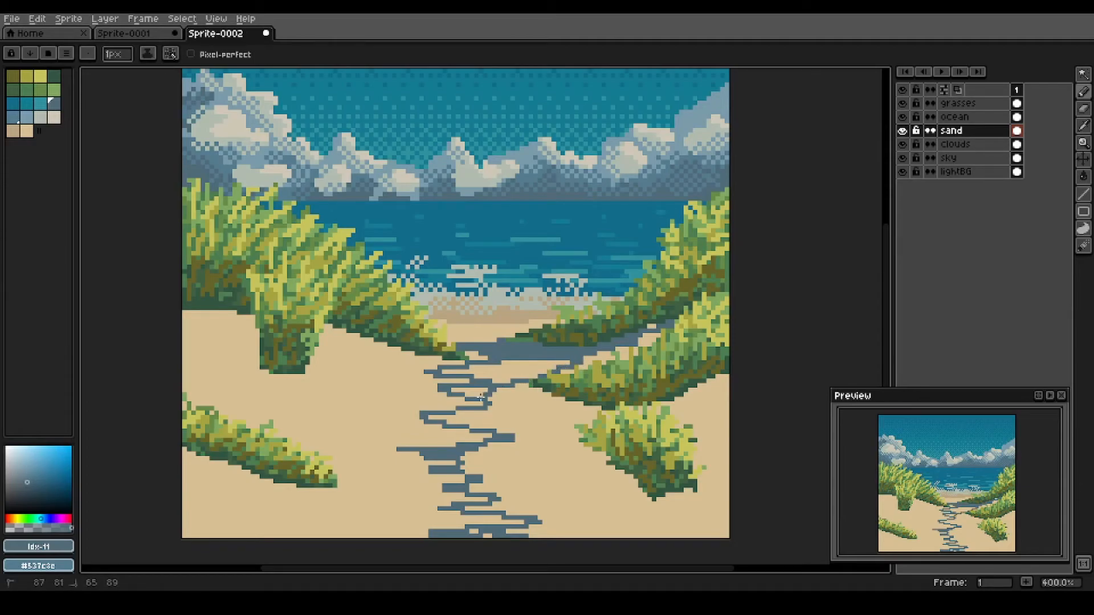
key(g)
click(515, 369)
- Draw the path shadow's jagged right edge in Idx-11 from the lower-right clump down to the canvas bottom
key(b)
drag(640, 407, 590, 408)
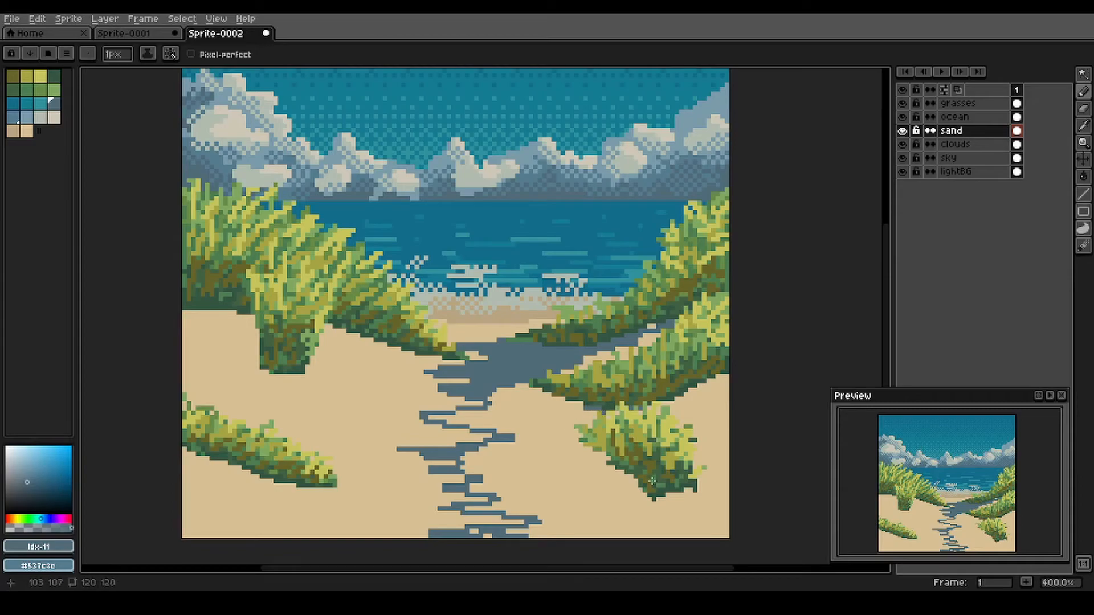
mouse_move(610, 463)
mouse_down()
mouse_move(549, 478)
mouse_move(582, 487)
mouse_move(538, 492)
mouse_move(569, 498)
mouse_move(538, 503)
mouse_move(569, 517)
mouse_move(544, 520)
mouse_move(554, 530)
mouse_move(513, 535)
mouse_up()
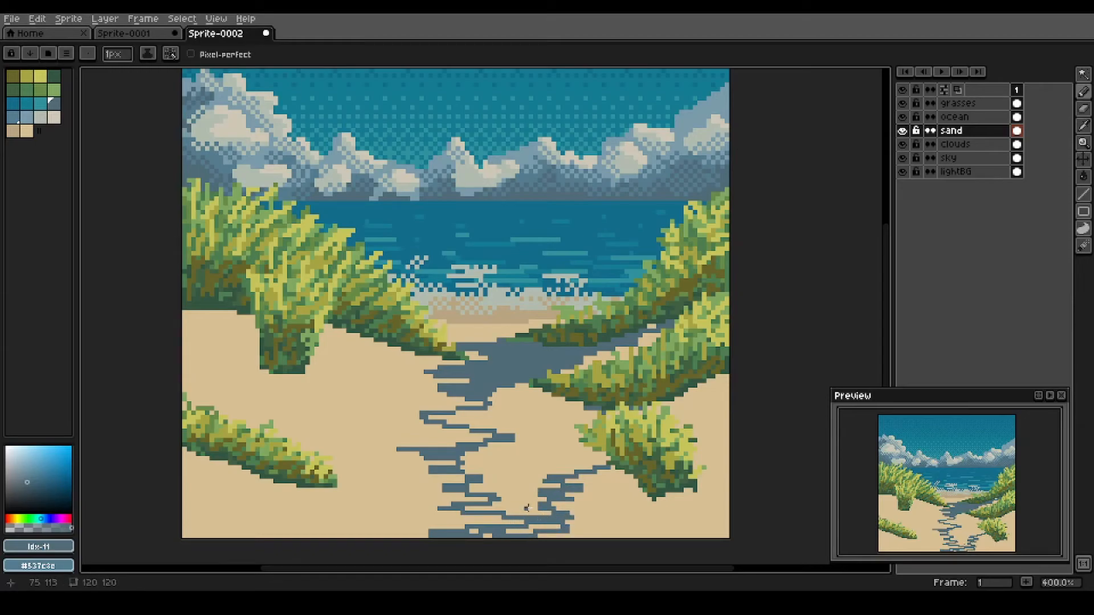
key(g)
click(545, 484)
key(v)
key(ctrl+z)
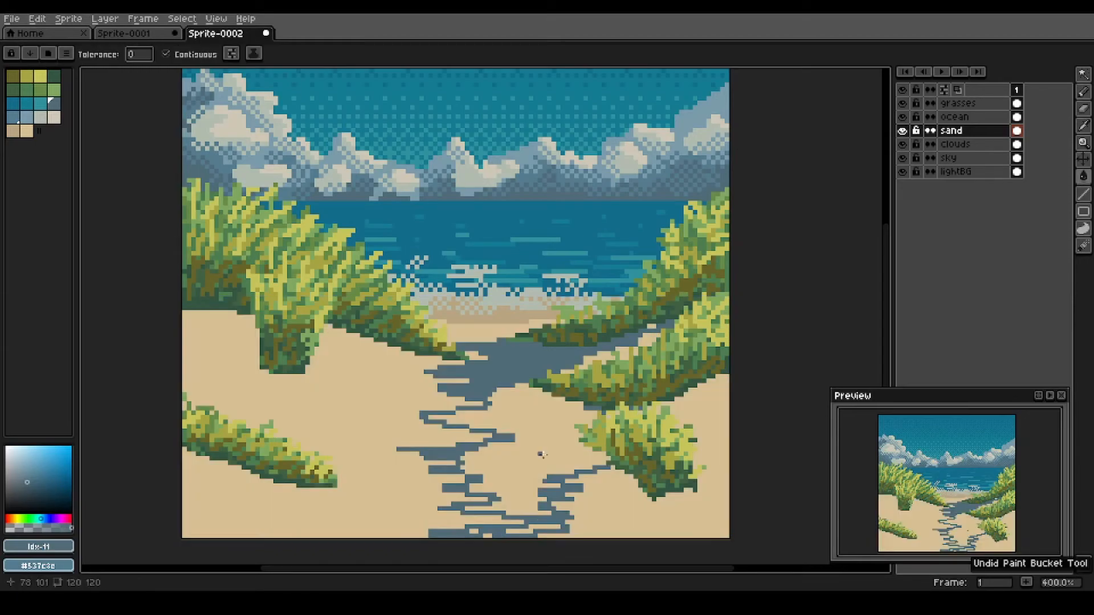
- Close the shadow outline behind the lower-right clump, fill the path with Idx-11, and cover the leftover sand at the bottom
key(b)
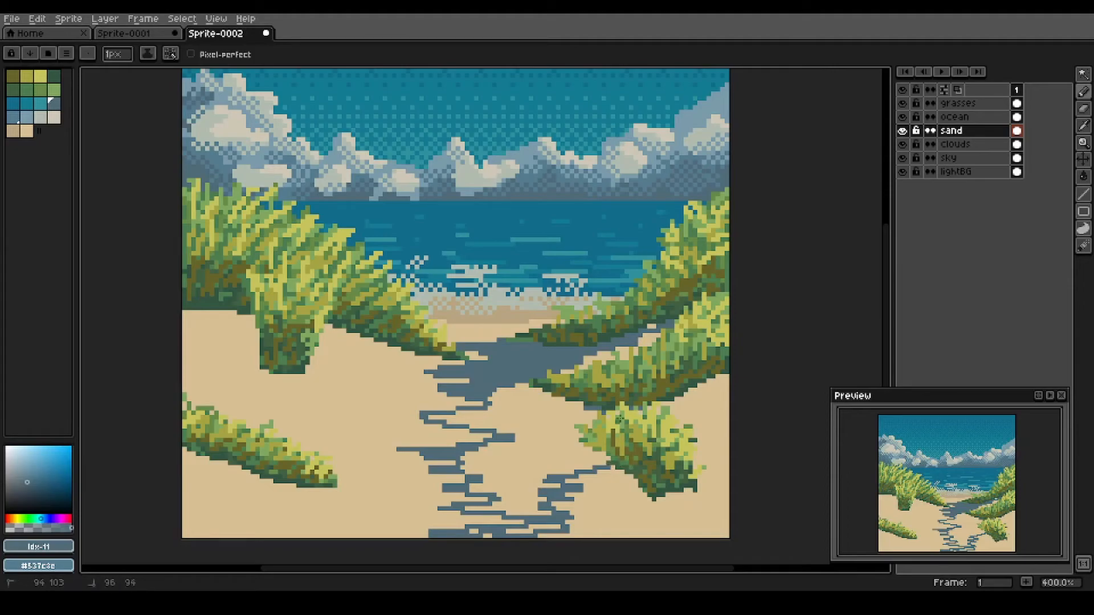
drag(597, 420, 520, 381)
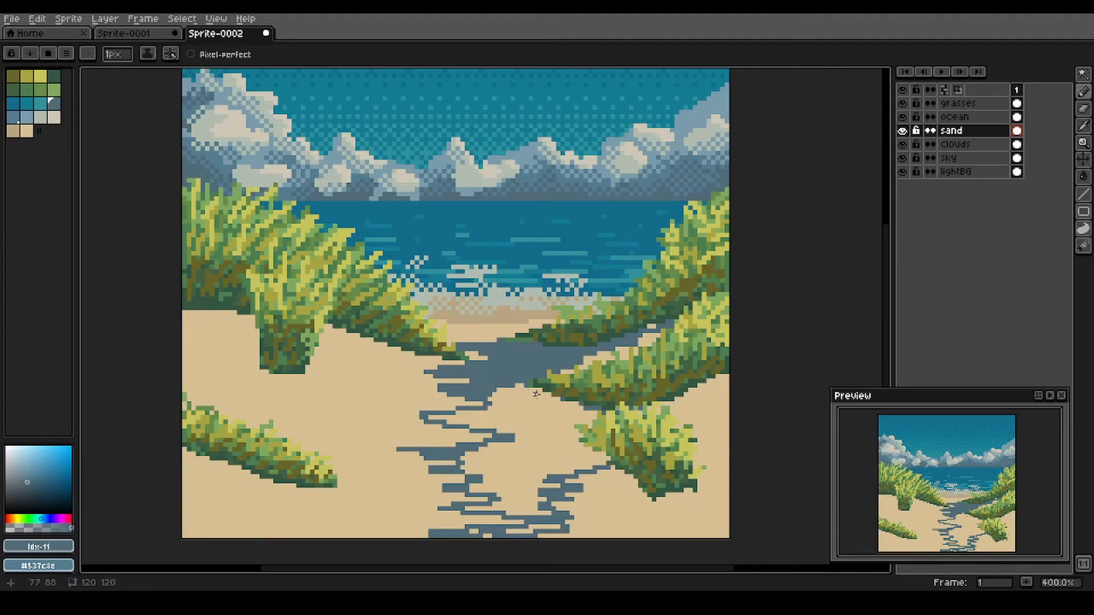
key(g)
click(549, 450)
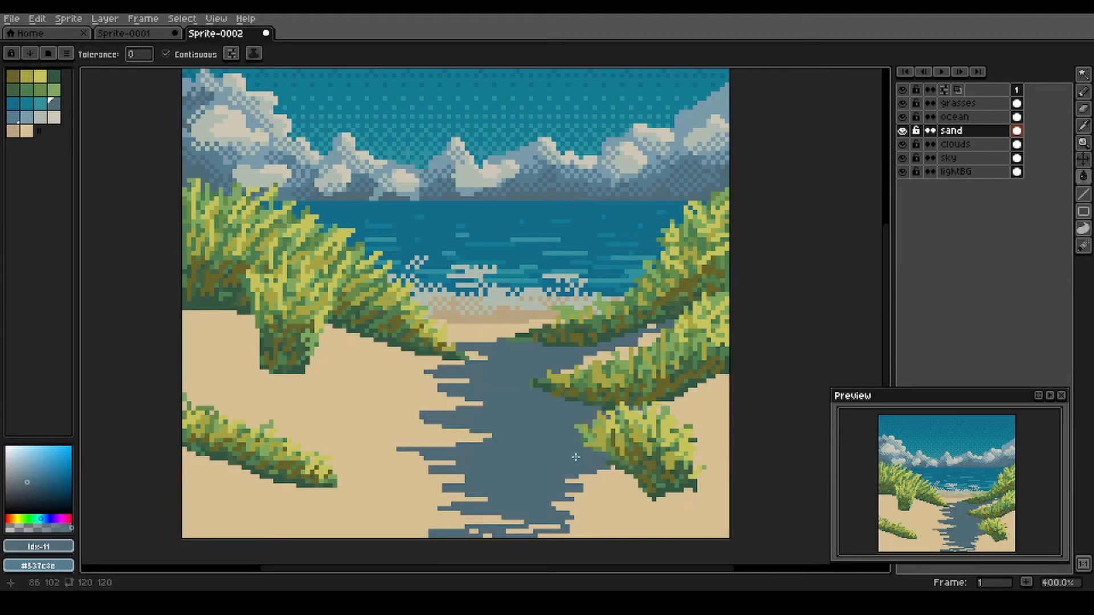
key(b)
drag(557, 524, 470, 528)
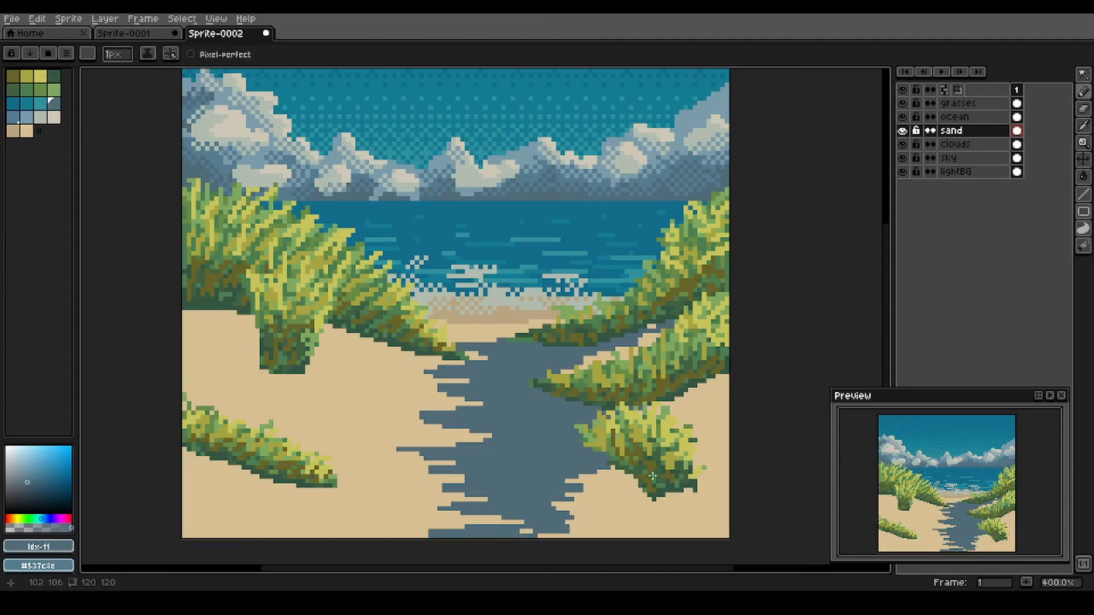
- Paint Idx-11 shadows beneath the lower-right clump and second right slope, and cover the light sand between the right slopes
mouse_move(627, 485)
mouse_down()
mouse_move(593, 500)
mouse_move(690, 491)
mouse_move(637, 488)
mouse_up()
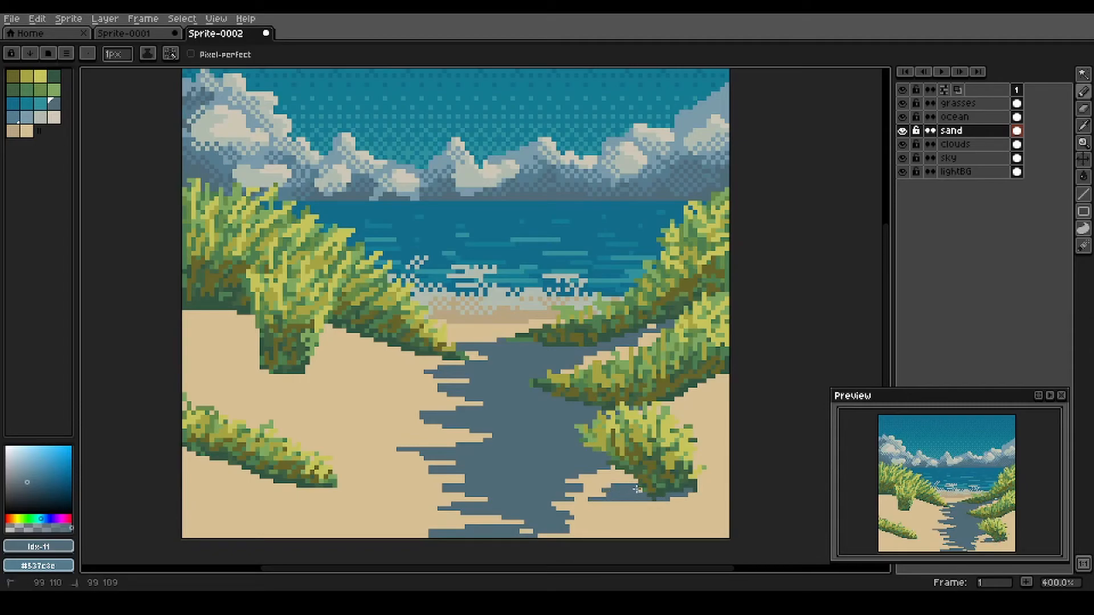
mouse_move(724, 372)
mouse_down()
mouse_move(630, 407)
mouse_move(690, 394)
mouse_up()
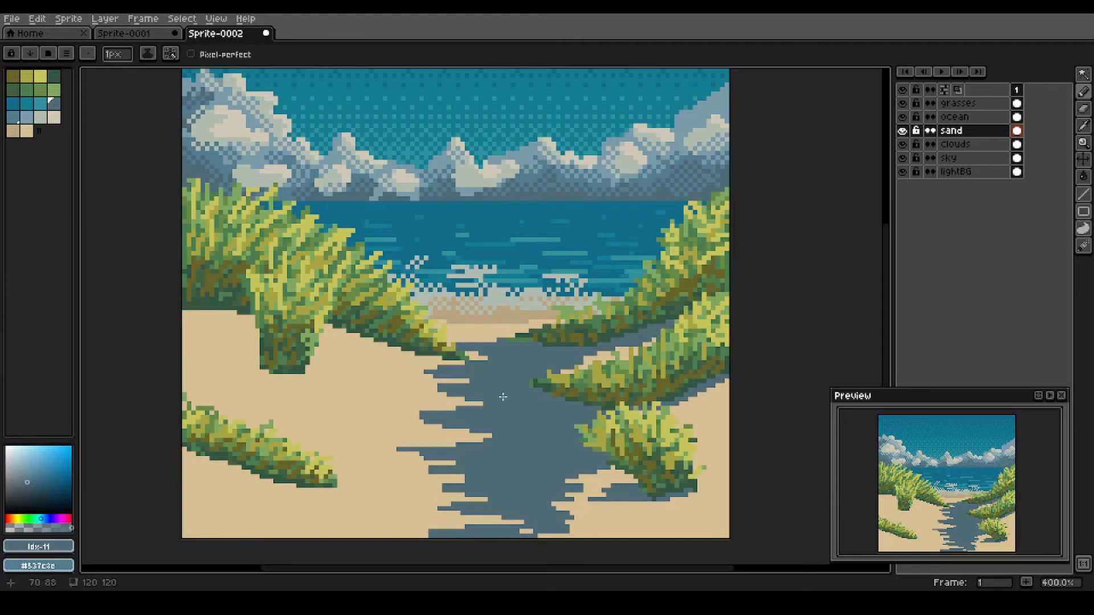
mouse_move(567, 366)
mouse_down()
mouse_move(664, 338)
mouse_move(551, 376)
mouse_move(641, 342)
mouse_up()
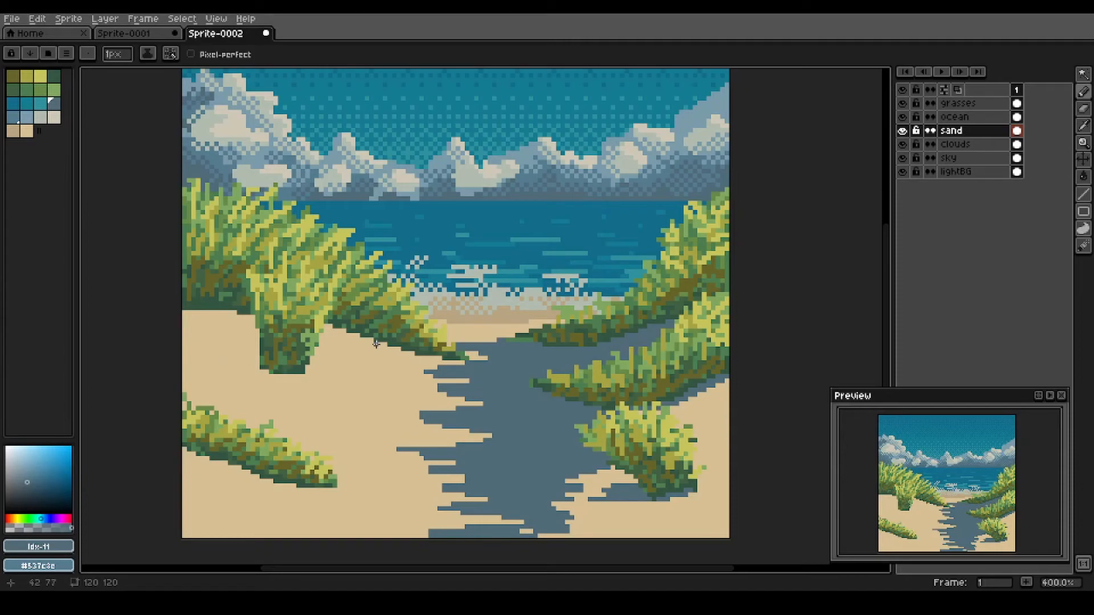
- Paint a thin Idx-11 shadow on the sand along the base of the large left slope
drag(403, 349, 329, 326)
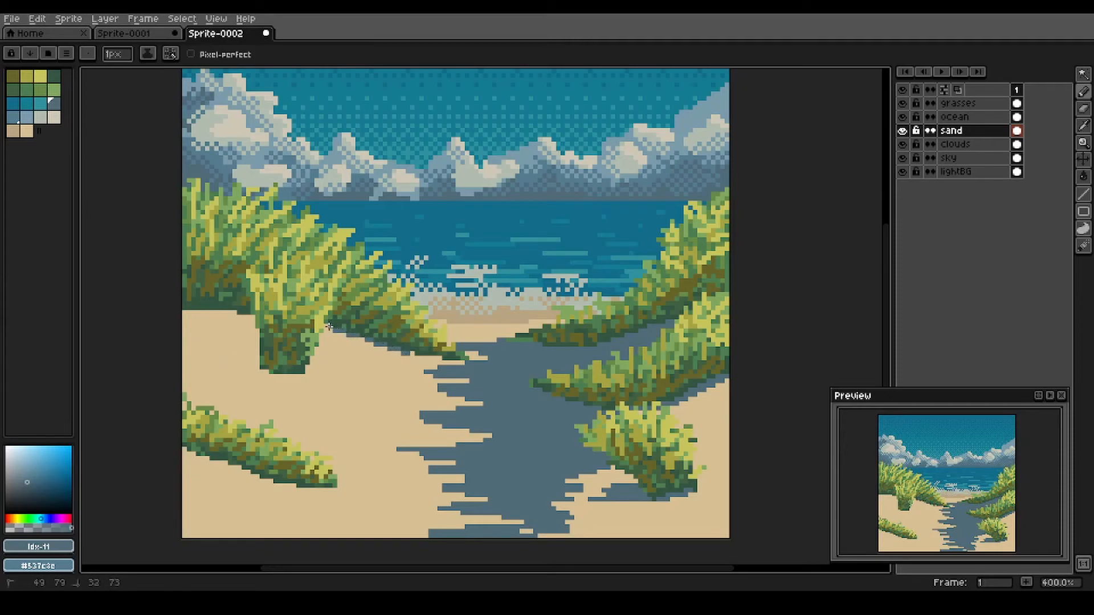
mouse_move(244, 310)
mouse_down()
mouse_move(188, 311)
mouse_move(410, 354)
mouse_move(329, 328)
mouse_up()
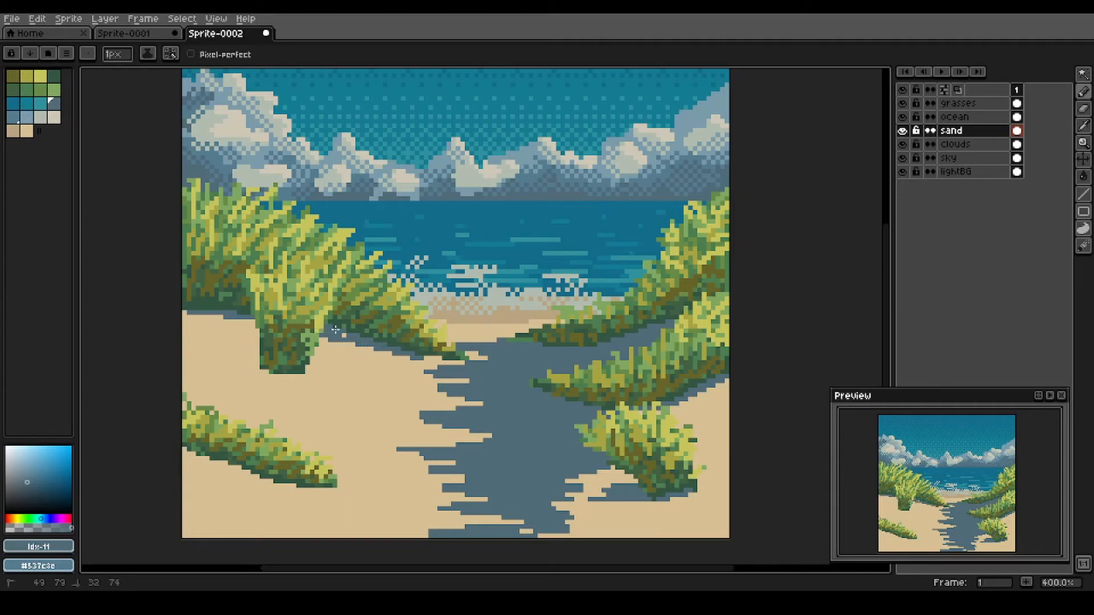
drag(174, 309, 173, 312)
mouse_move(430, 354)
mouse_down()
mouse_move(447, 356)
mouse_move(425, 356)
mouse_up()
- Outline the cast shadow of the tall left tuft in Idx-11, extending to the canvas's left edge
drag(259, 349, 182, 342)
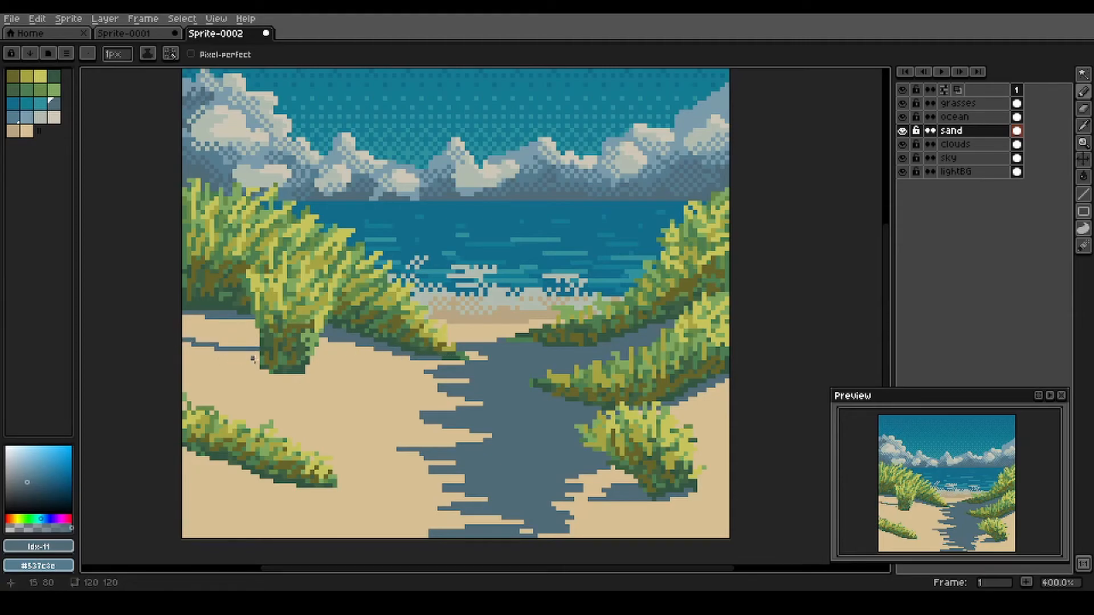
mouse_move(268, 371)
mouse_down()
mouse_move(282, 374)
mouse_move(190, 362)
mouse_move(282, 371)
mouse_up()
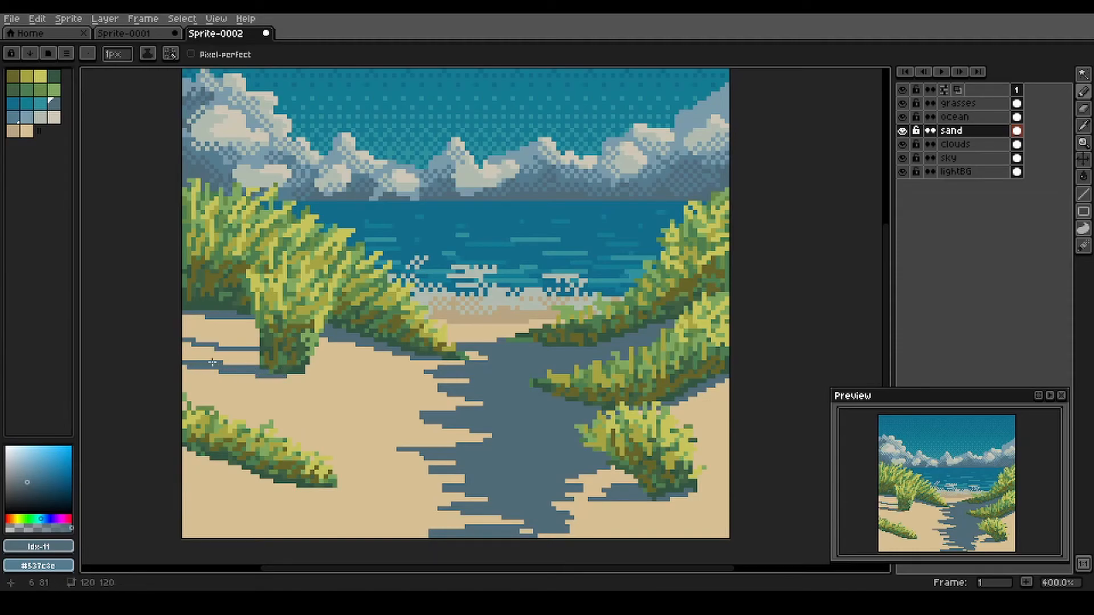
key(g)
click(240, 357)
key(ctrl+z)
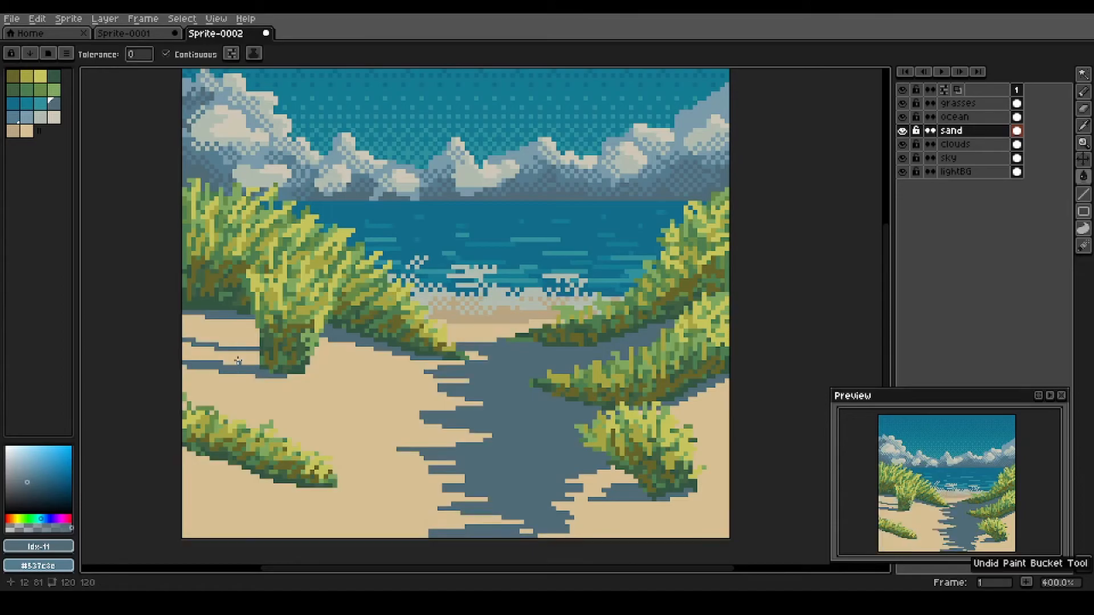
- Close and fill the left tuft's cast shadow with Idx-11, and shade the sand under the lower-left clump
key(b)
drag(269, 347, 278, 360)
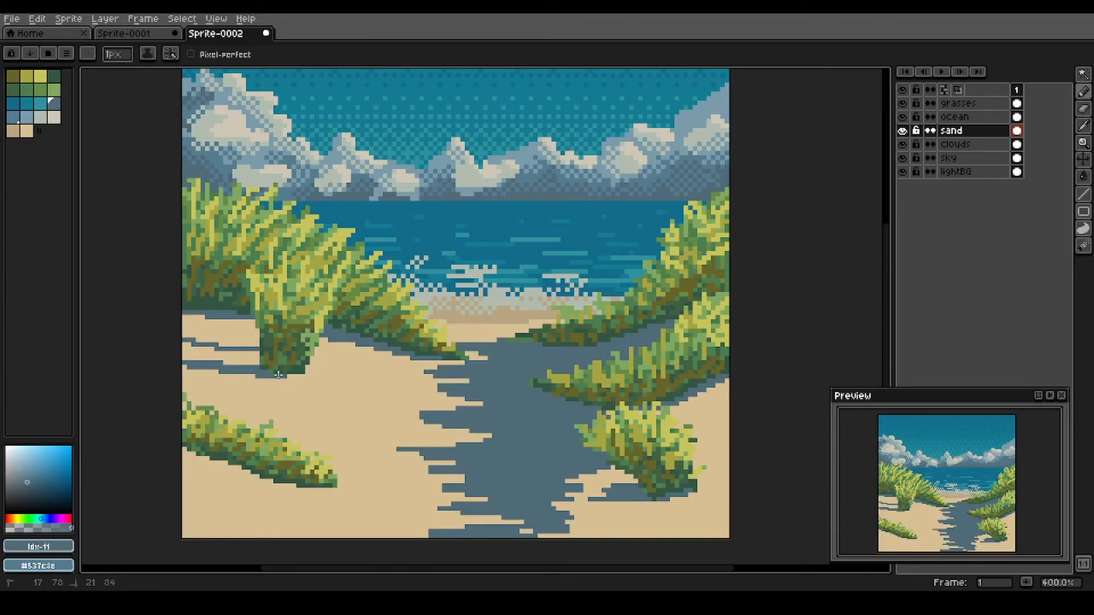
key(g)
click(231, 360)
key(b)
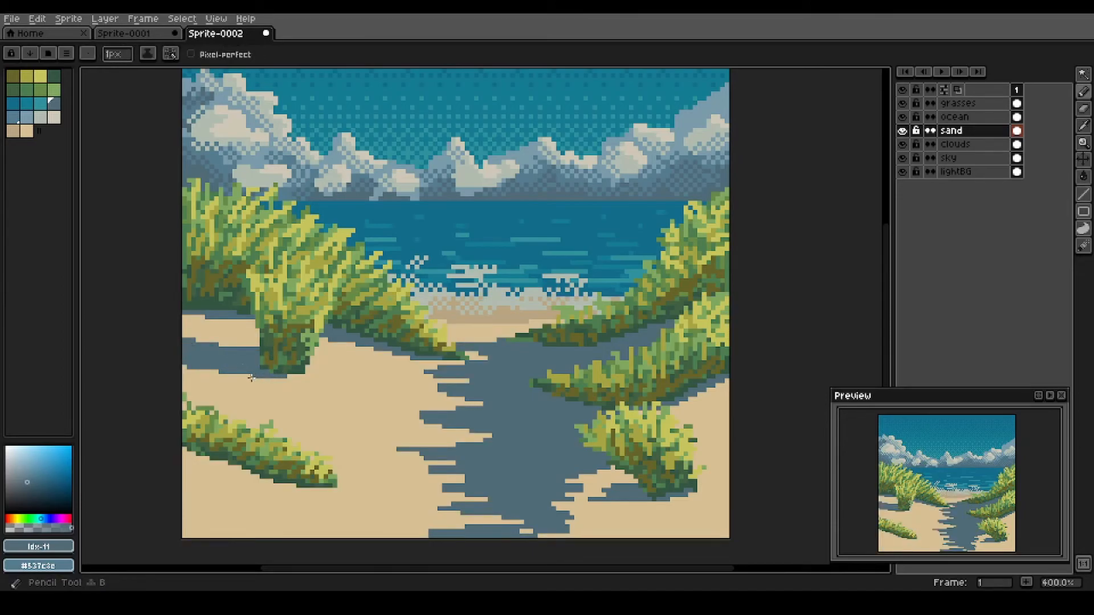
mouse_move(329, 488)
mouse_down()
mouse_move(174, 452)
mouse_move(271, 479)
mouse_up()
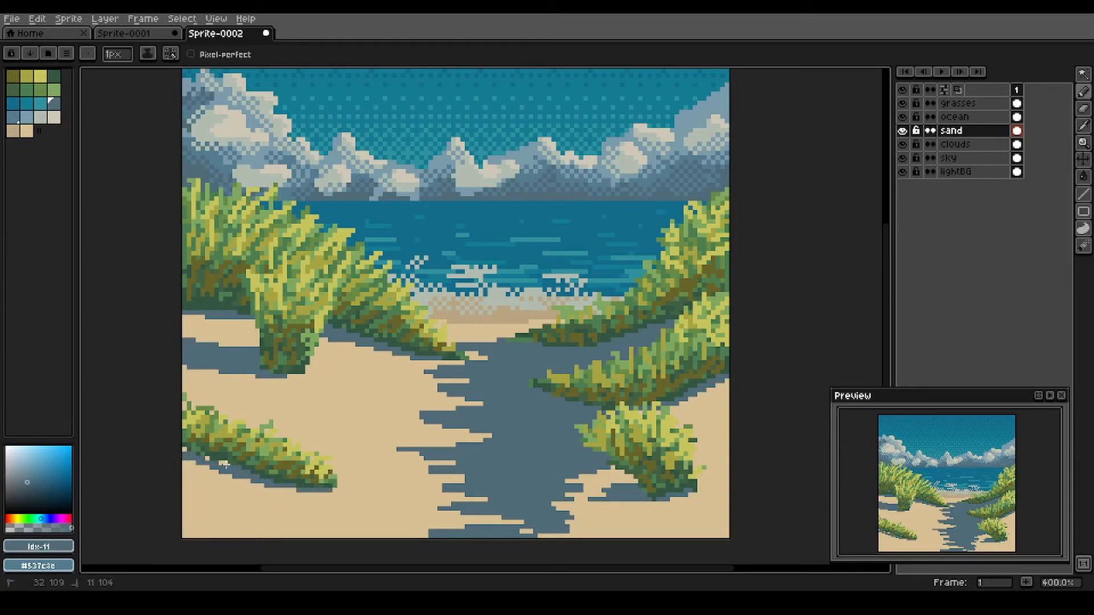
mouse_move(199, 453)
mouse_down()
mouse_move(240, 470)
mouse_move(171, 448)
mouse_move(264, 463)
mouse_move(238, 453)
mouse_up()
- Add short horizontal Idx-11 ripple marks to the sand at the lower right and beside the path's left edge
drag(421, 469, 357, 410)
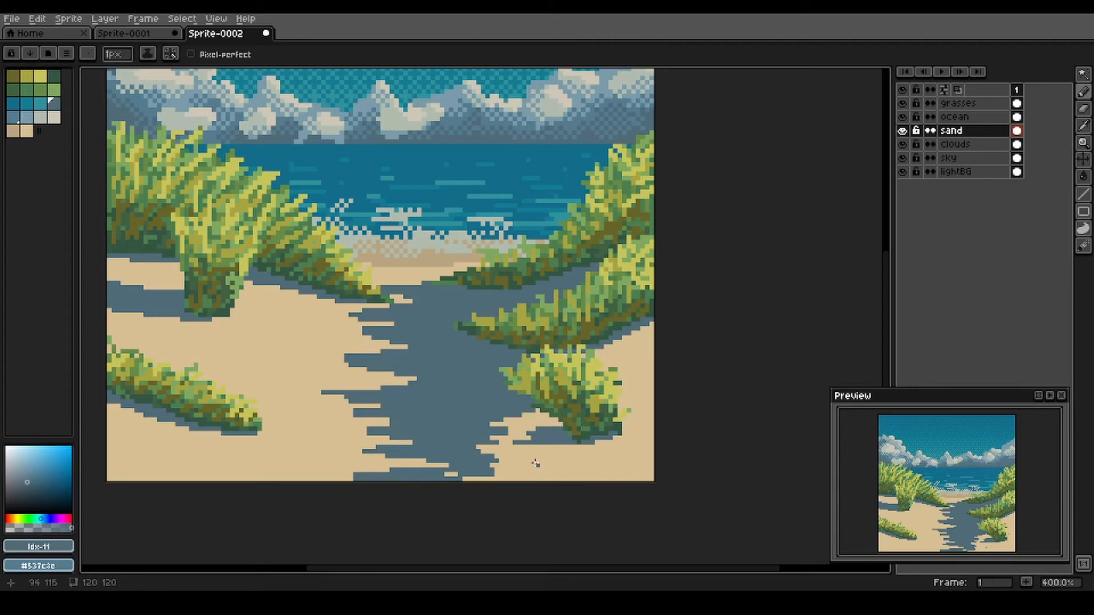
mouse_move(547, 464)
mouse_down()
mouse_move(580, 466)
mouse_move(527, 466)
mouse_move(554, 468)
mouse_up()
mouse_move(281, 364)
mouse_down()
mouse_move(313, 368)
mouse_move(282, 364)
mouse_move(307, 330)
mouse_move(283, 329)
mouse_up()
mouse_move(291, 307)
mouse_down()
mouse_move(322, 309)
mouse_move(289, 307)
mouse_up()
drag(226, 338, 254, 343)
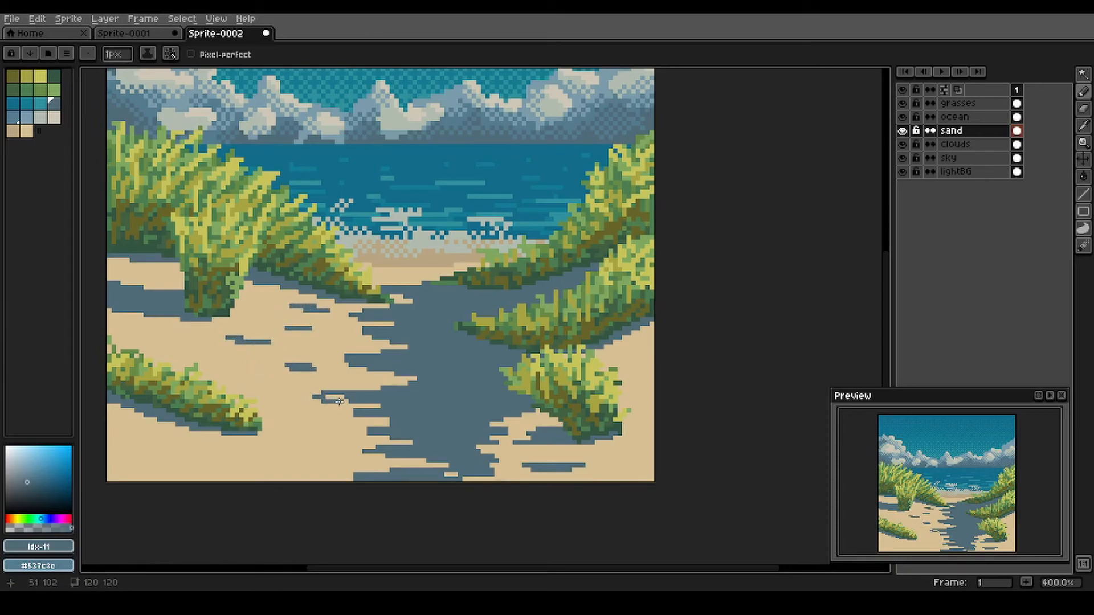
drag(320, 338, 346, 338)
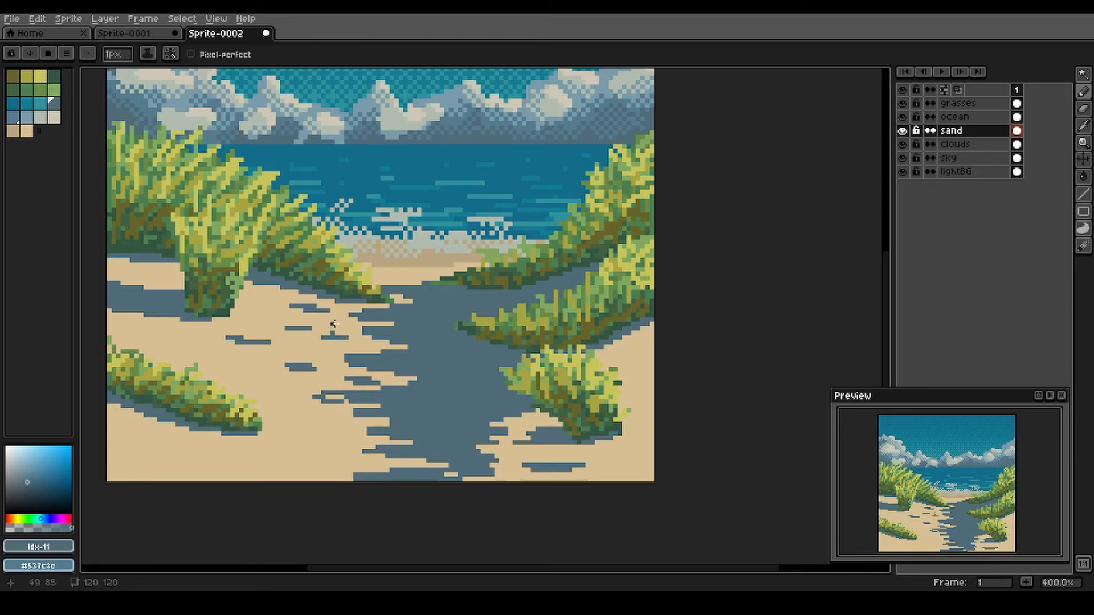
- Scatter more small Idx-11 ripple marks across the left sand and the foreground below the lower-left clump
drag(240, 378, 267, 383)
mouse_move(310, 425)
mouse_down()
mouse_move(342, 432)
mouse_move(314, 426)
mouse_move(321, 444)
mouse_move(362, 461)
mouse_up()
drag(282, 462, 309, 463)
drag(273, 411, 301, 421)
drag(202, 347, 225, 348)
mouse_move(154, 336)
mouse_down()
mouse_move(166, 337)
mouse_move(151, 327)
mouse_up()
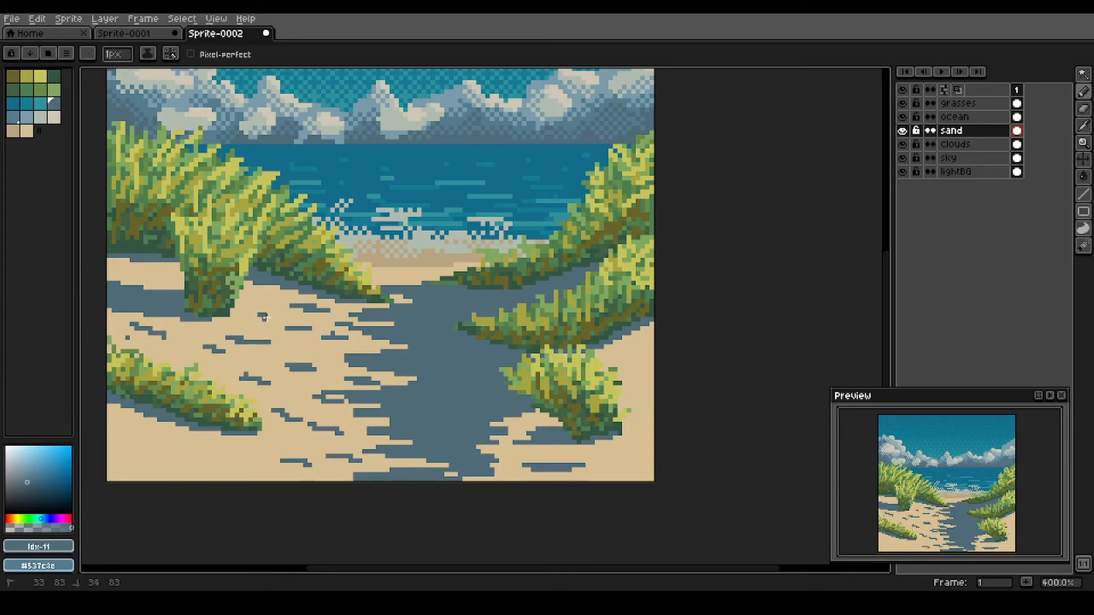
drag(240, 463, 256, 471)
drag(140, 446, 210, 452)
drag(230, 450, 238, 452)
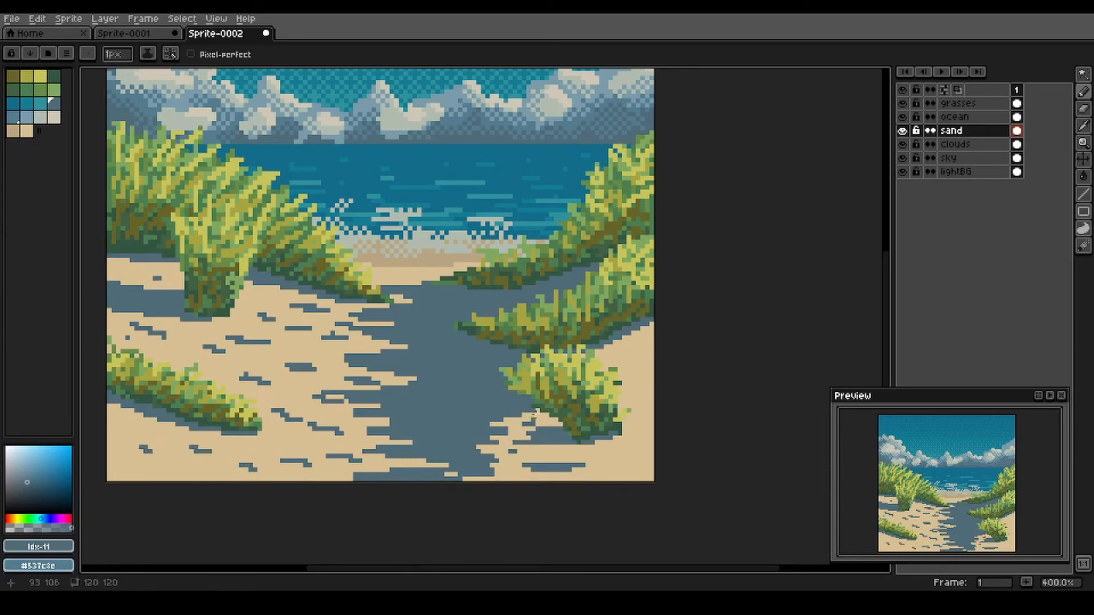
- Finish the Idx-11 ripples on the lower-right sand and streak the path and tuft shadows with short horizontal Idx-12 marks
drag(634, 464, 602, 453)
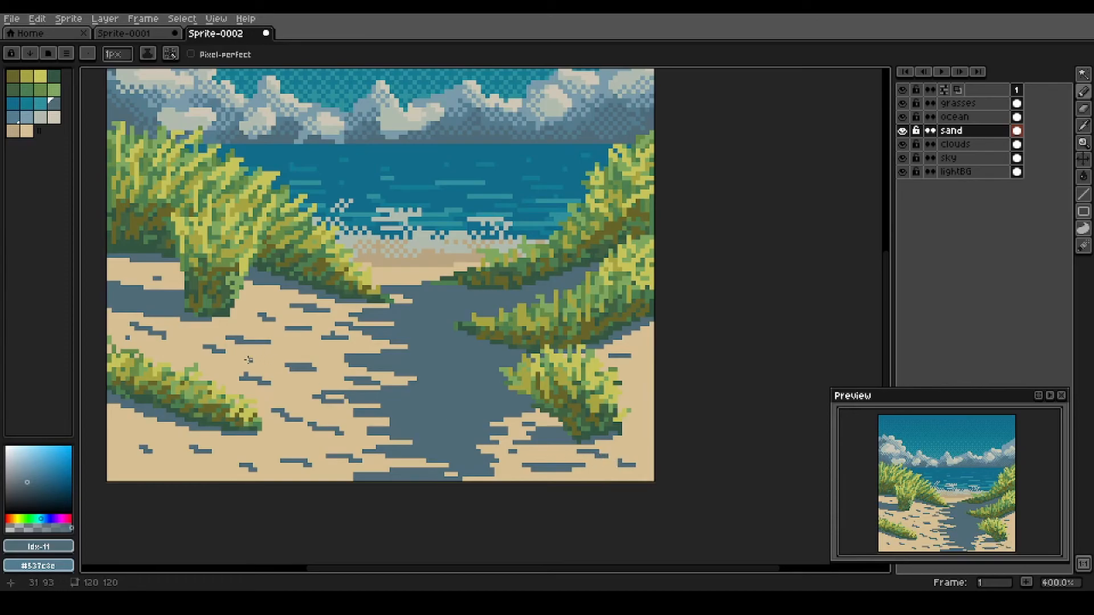
click(12, 116)
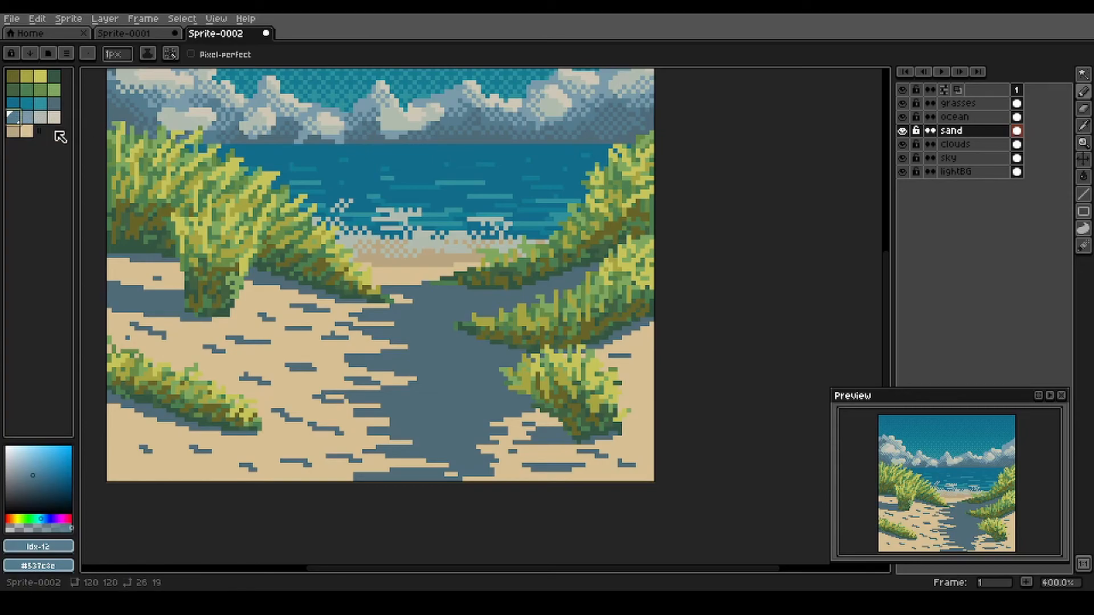
mouse_move(426, 311)
mouse_down()
mouse_move(399, 318)
mouse_move(434, 324)
mouse_move(416, 339)
mouse_move(495, 346)
mouse_move(422, 356)
mouse_move(510, 346)
mouse_move(435, 366)
mouse_move(482, 381)
mouse_move(423, 383)
mouse_up()
drag(533, 397, 426, 402)
mouse_move(357, 396)
mouse_down()
mouse_move(404, 397)
mouse_move(372, 361)
mouse_up()
mouse_move(528, 406)
mouse_down()
mouse_move(414, 412)
mouse_move(458, 420)
mouse_move(420, 429)
mouse_up()
mouse_move(456, 439)
mouse_down()
mouse_move(433, 445)
mouse_move(425, 485)
mouse_move(388, 472)
mouse_up()
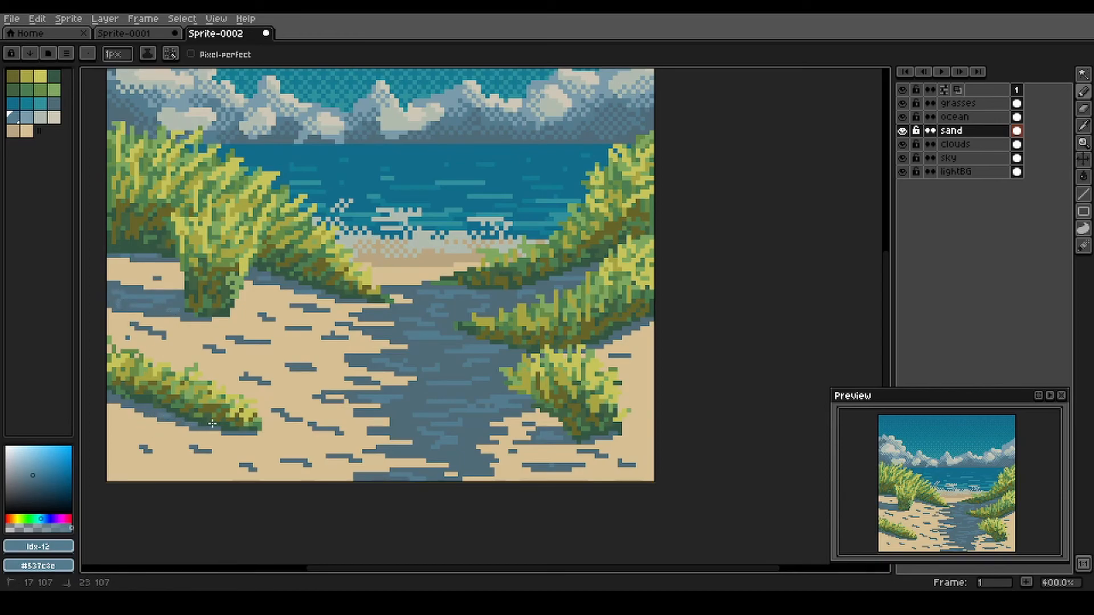
drag(253, 432, 194, 426)
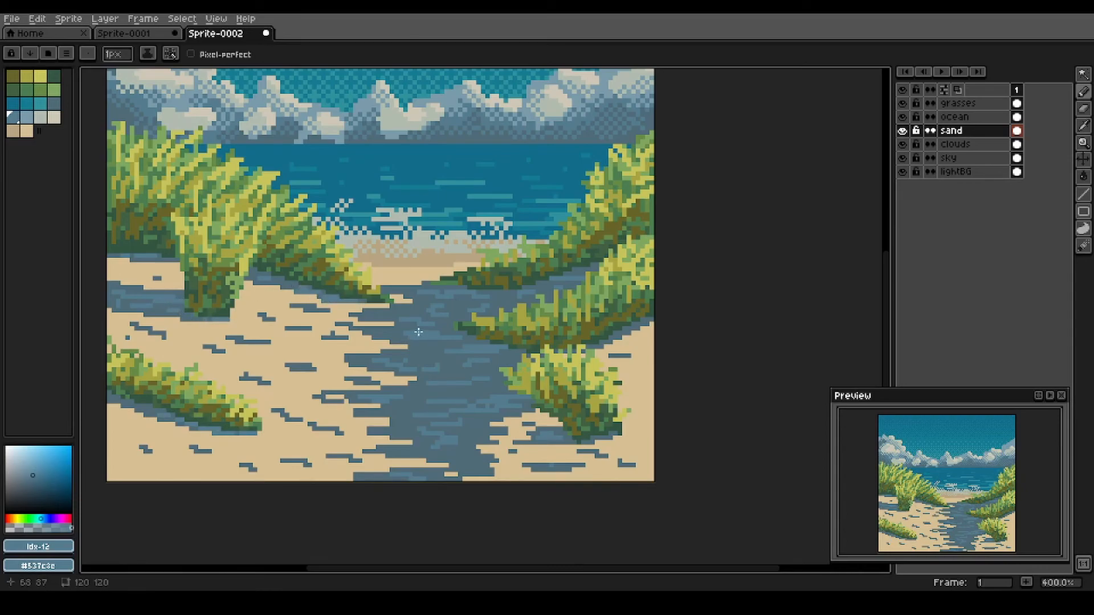
- Scatter short horizontal Idx-16 ripple marks across the sunlit sand between the tall left tuft, the lower-left clump and the path
alt+click(291, 350)
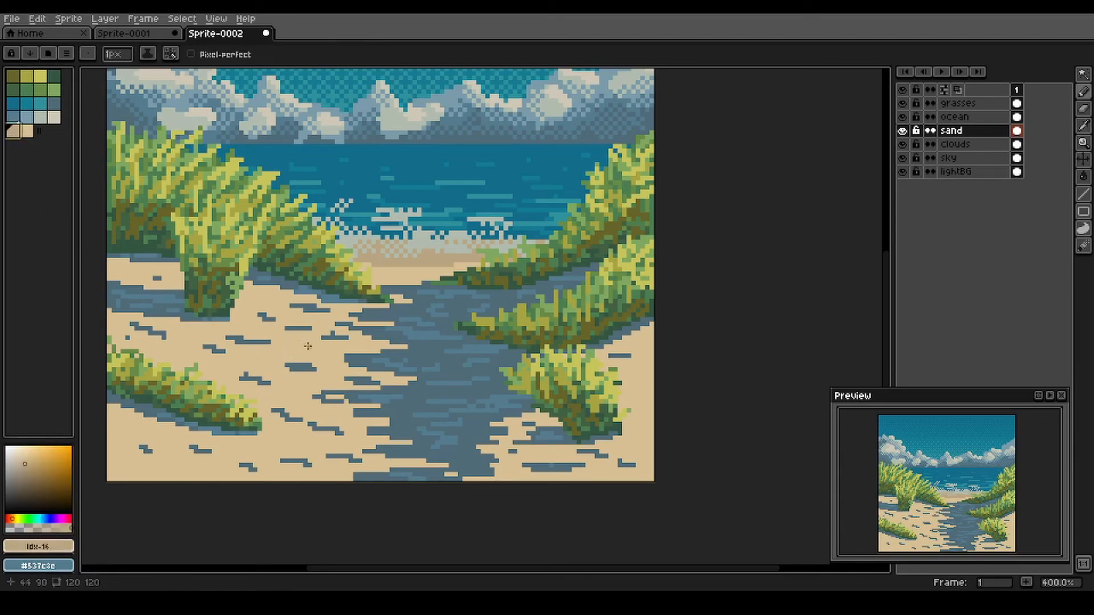
mouse_move(292, 342)
mouse_down()
mouse_move(312, 351)
mouse_move(283, 351)
mouse_up()
drag(242, 351, 266, 358)
mouse_move(314, 397)
mouse_down()
mouse_move(203, 381)
mouse_move(190, 368)
mouse_move(230, 366)
mouse_move(197, 352)
mouse_up()
drag(162, 338, 257, 336)
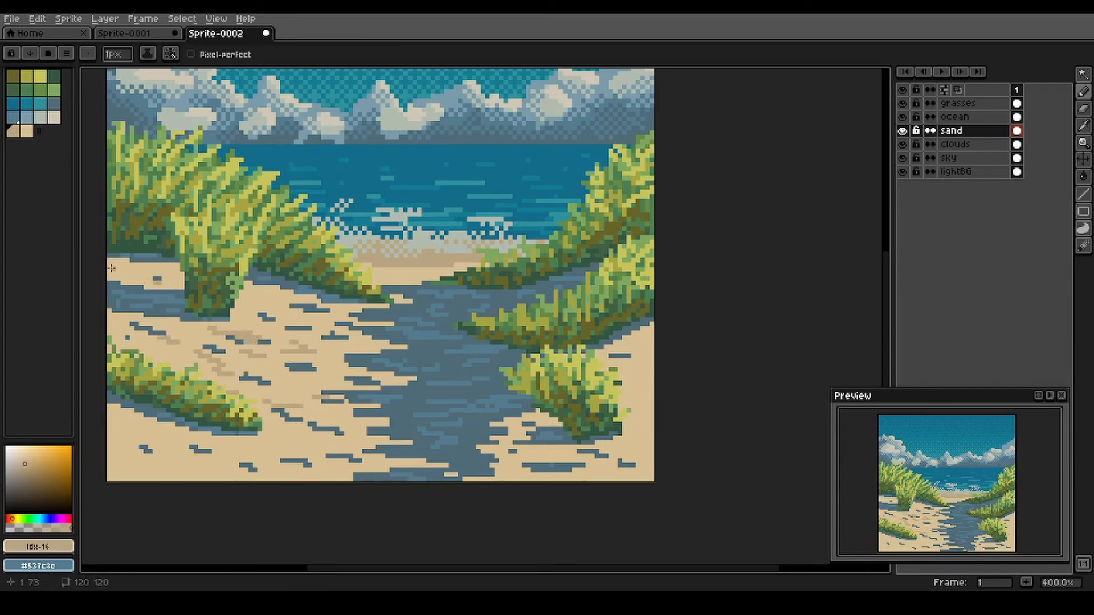
- Edge and fill the sand patch left of the tall tuft with Idx-16, and extend Idx-16 edge marks down toward the lower-left clump
mouse_move(151, 290)
mouse_down()
mouse_move(185, 287)
mouse_move(178, 273)
mouse_up()
key(g)
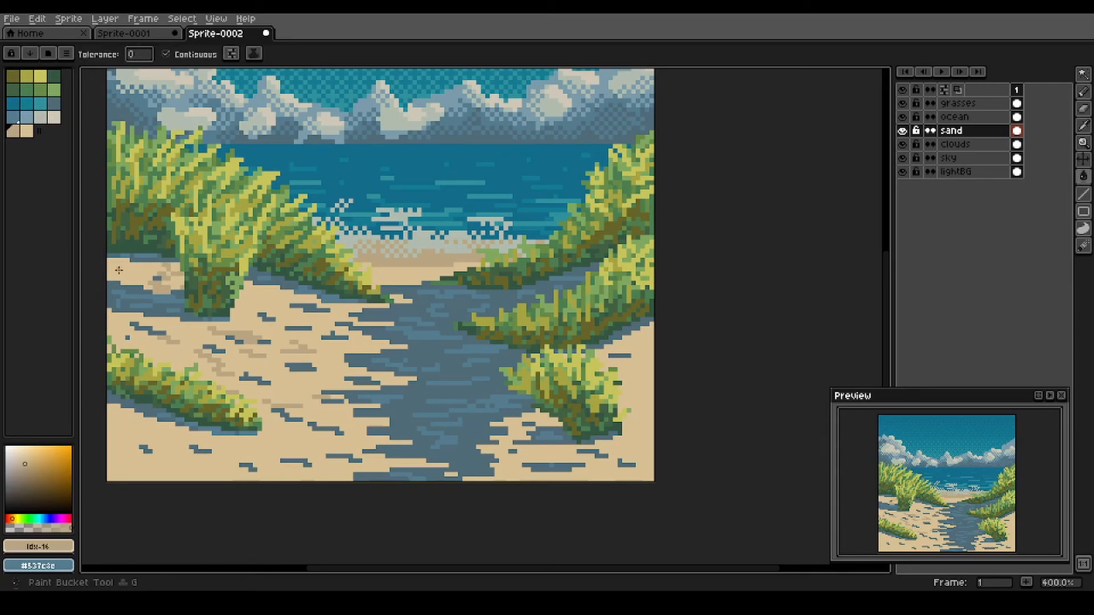
click(124, 270)
key(b)
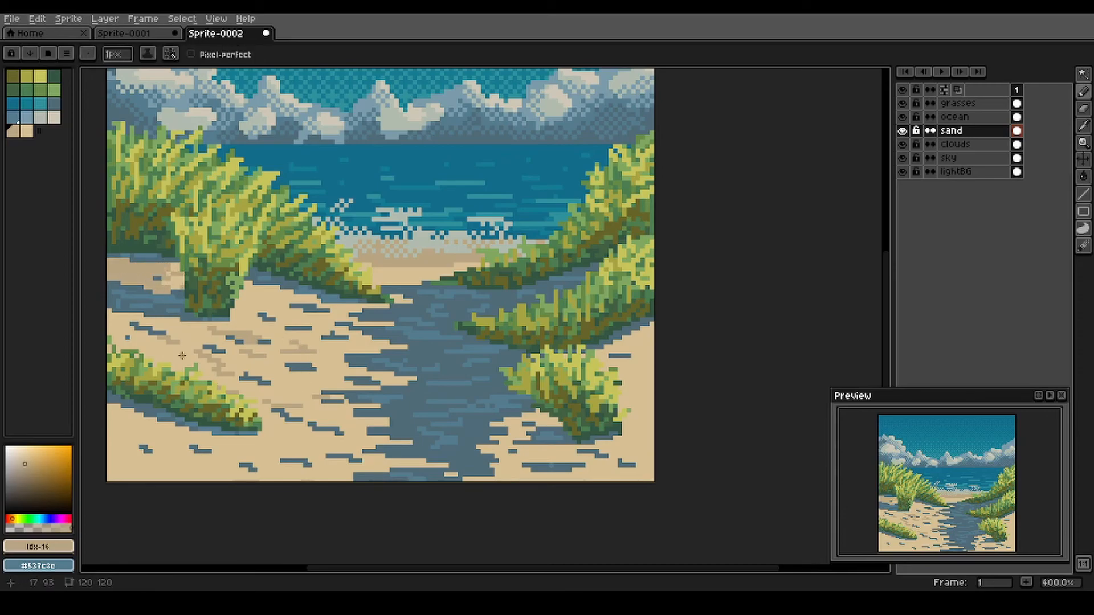
mouse_move(163, 363)
mouse_down()
mouse_move(189, 351)
mouse_move(174, 342)
mouse_move(187, 340)
mouse_up()
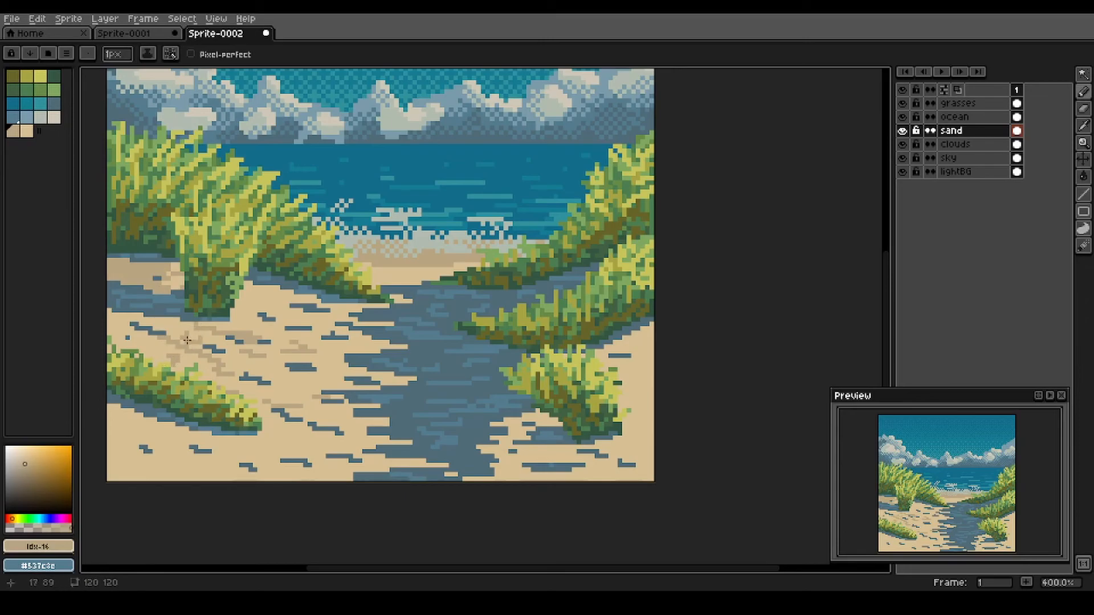
key(g)
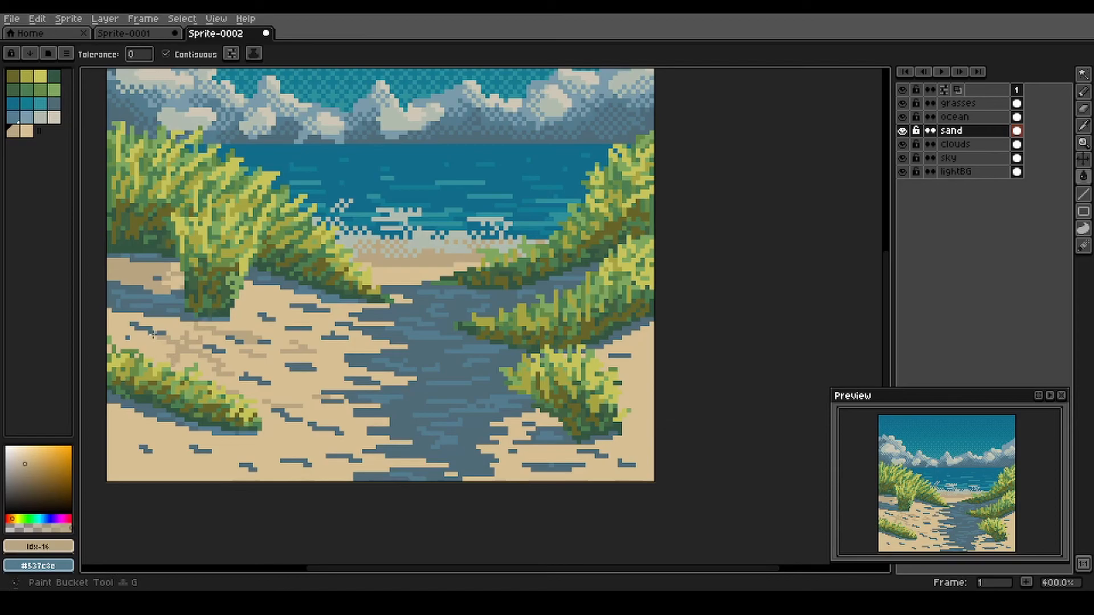
click(160, 349)
key(v)
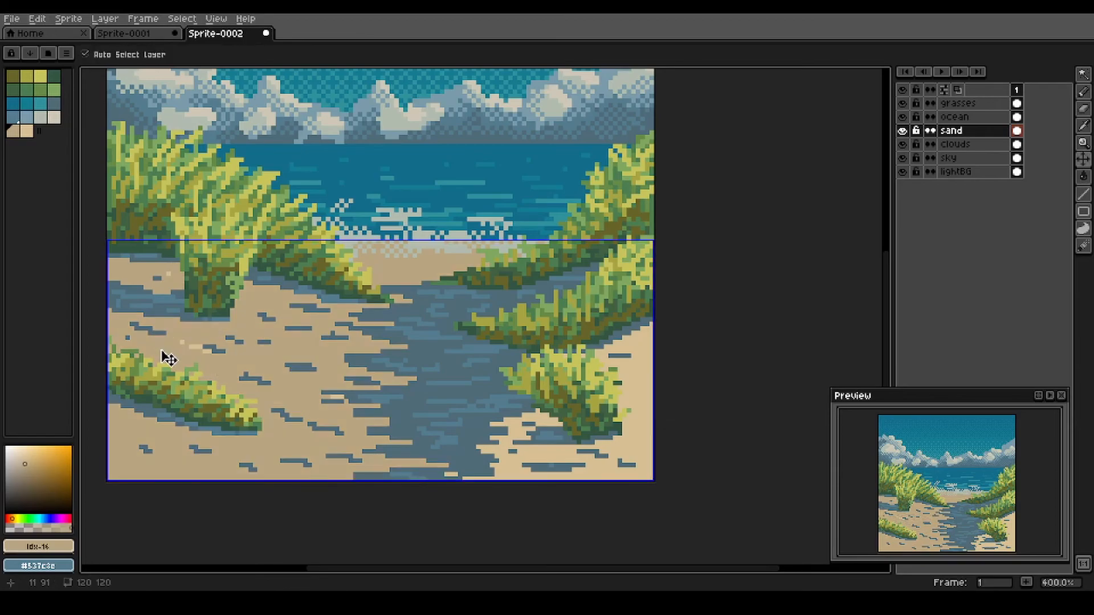
key(ctrl+z)
key(g)
- Close the ragged Idx-16 edge above the lower-left clump and fill the sand between it and the canvas's left edge with Idx-16
key(b)
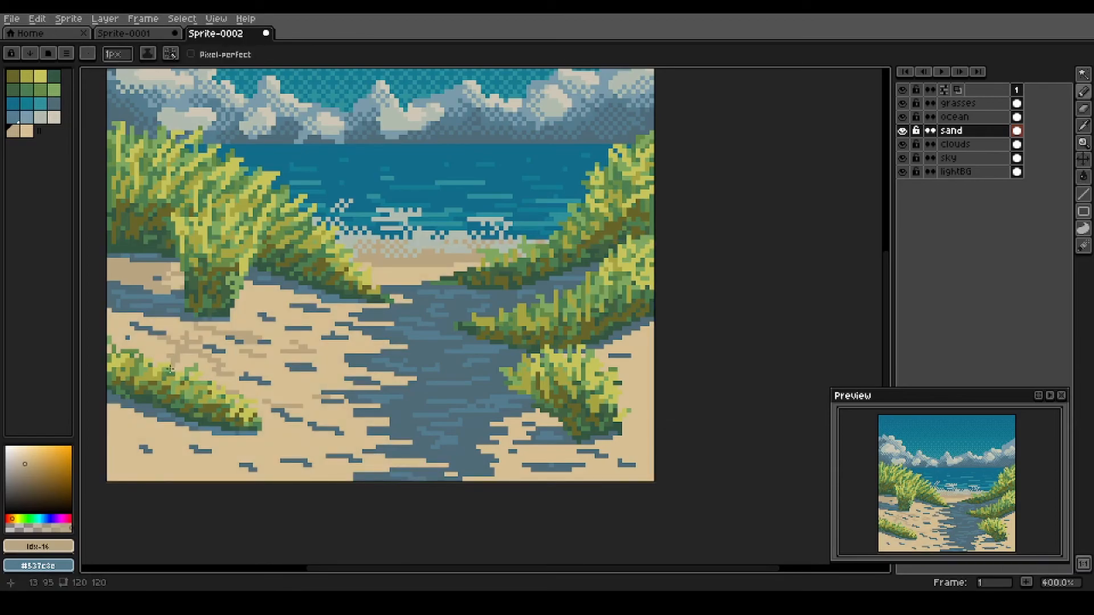
drag(186, 333, 176, 319)
key(g)
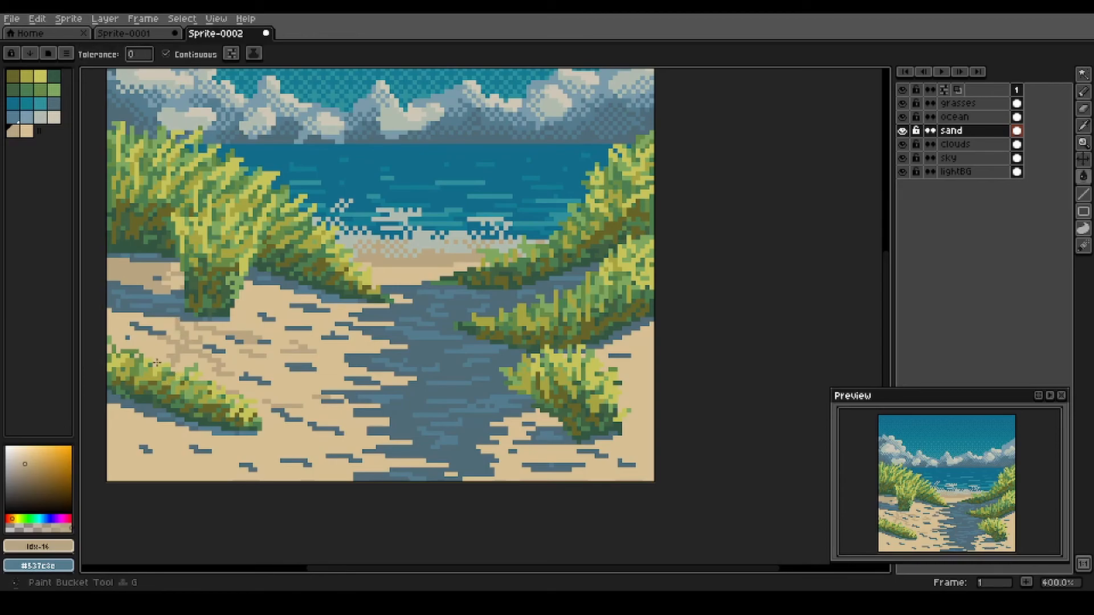
click(157, 359)
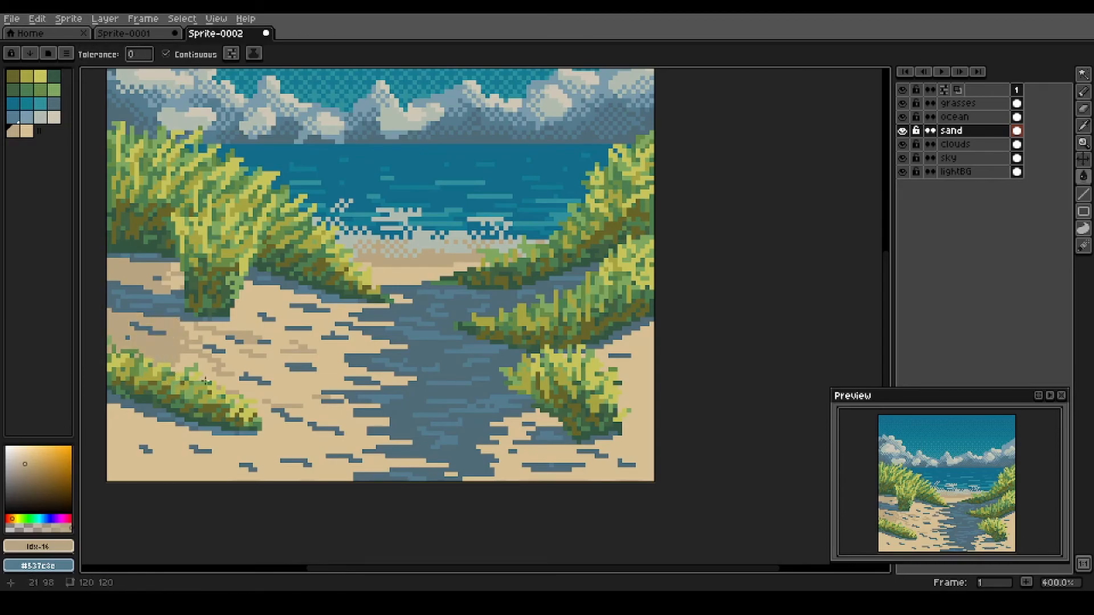
- Draw a ragged Idx-16 edge of horizontal marks down the sand right of the lower-right tuft to the canvas bottom
key(b)
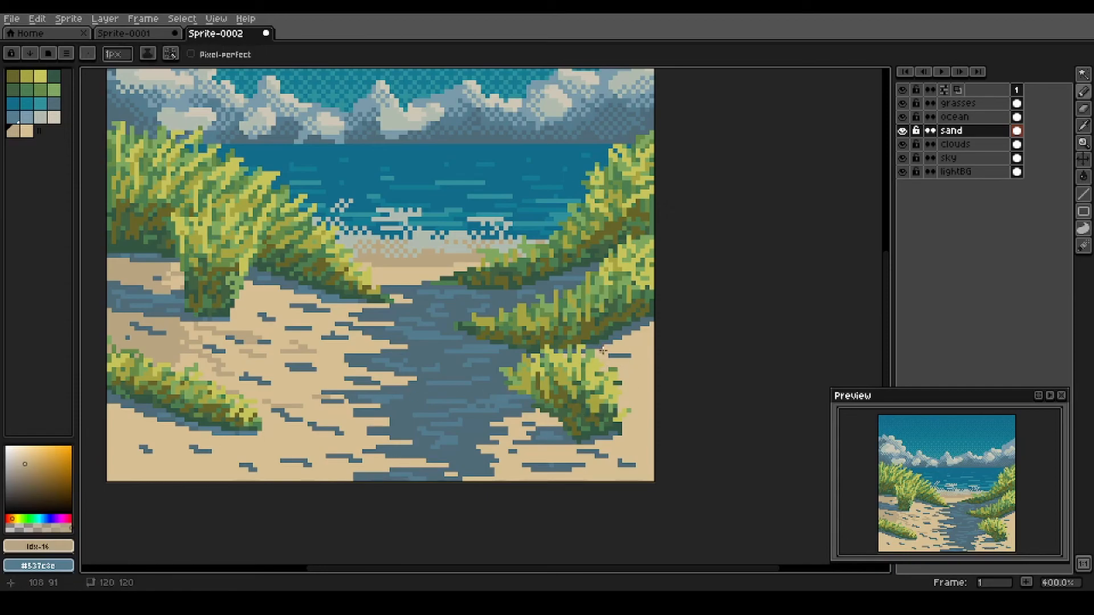
mouse_move(604, 356)
mouse_down()
mouse_move(637, 374)
mouse_move(638, 420)
mouse_move(607, 473)
mouse_move(616, 480)
mouse_move(644, 470)
mouse_move(615, 346)
mouse_move(638, 354)
mouse_up()
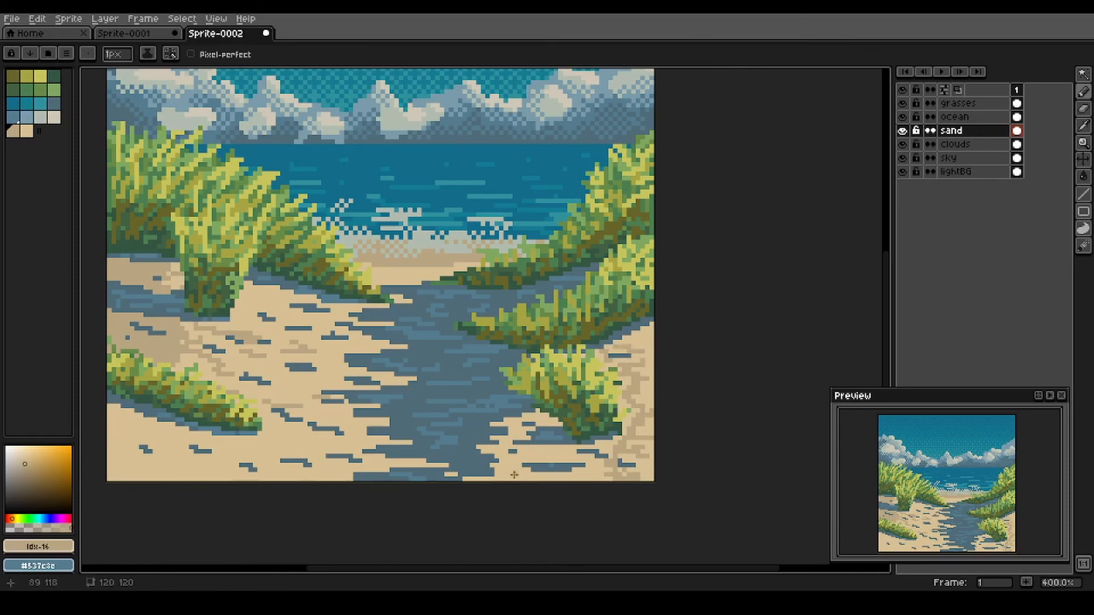
key(g)
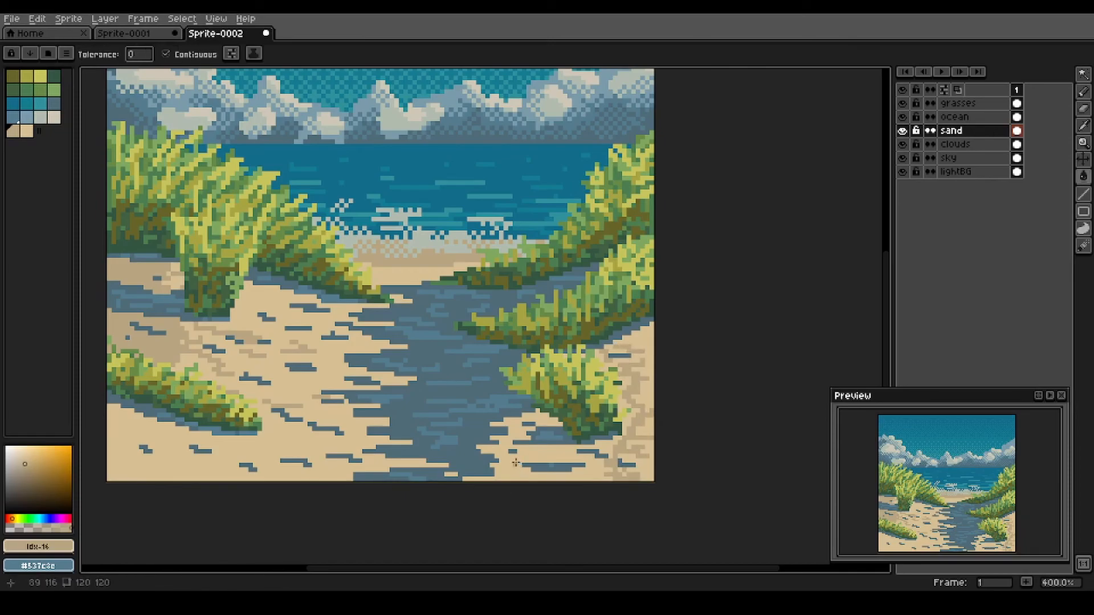
click(530, 457)
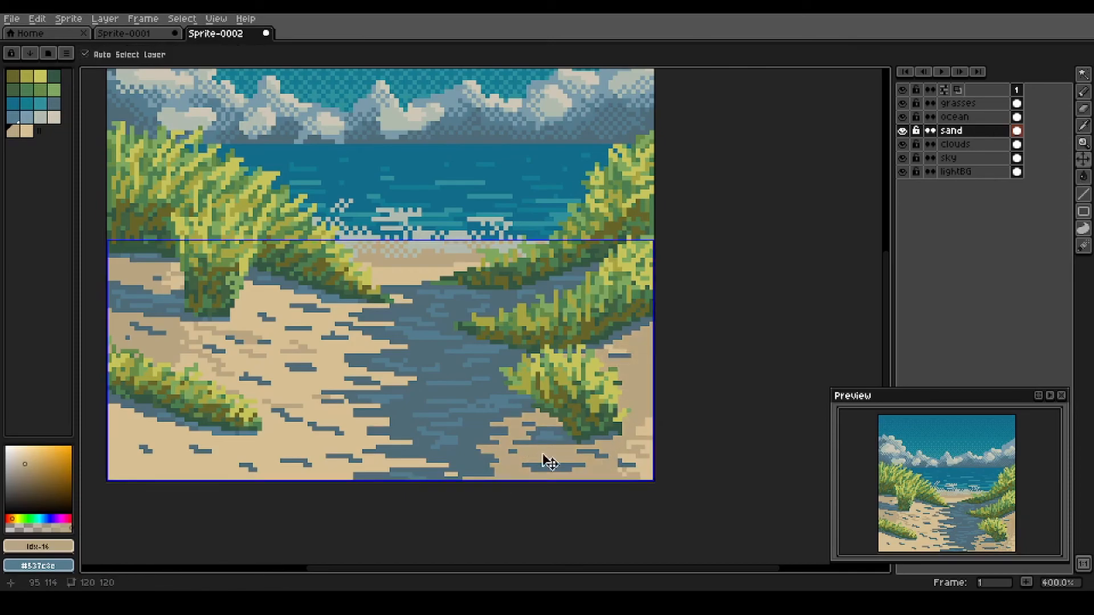
key(ctrl+z)
- Close the gaps in the right-hand Idx-16 edge and fill the sand around the lower-right tuft with Idx-16
key(b)
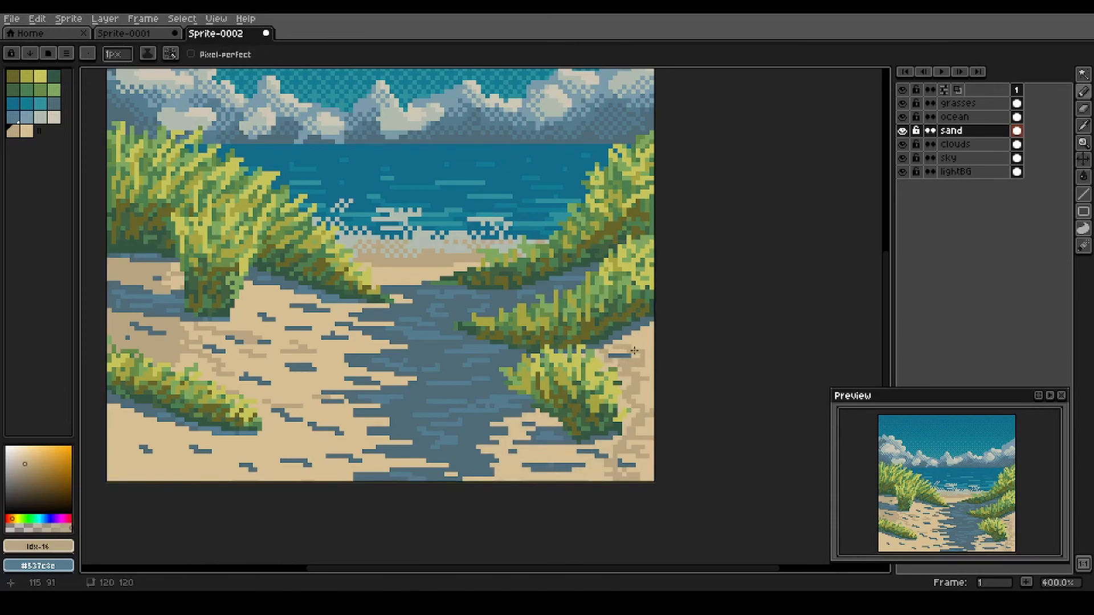
key(g)
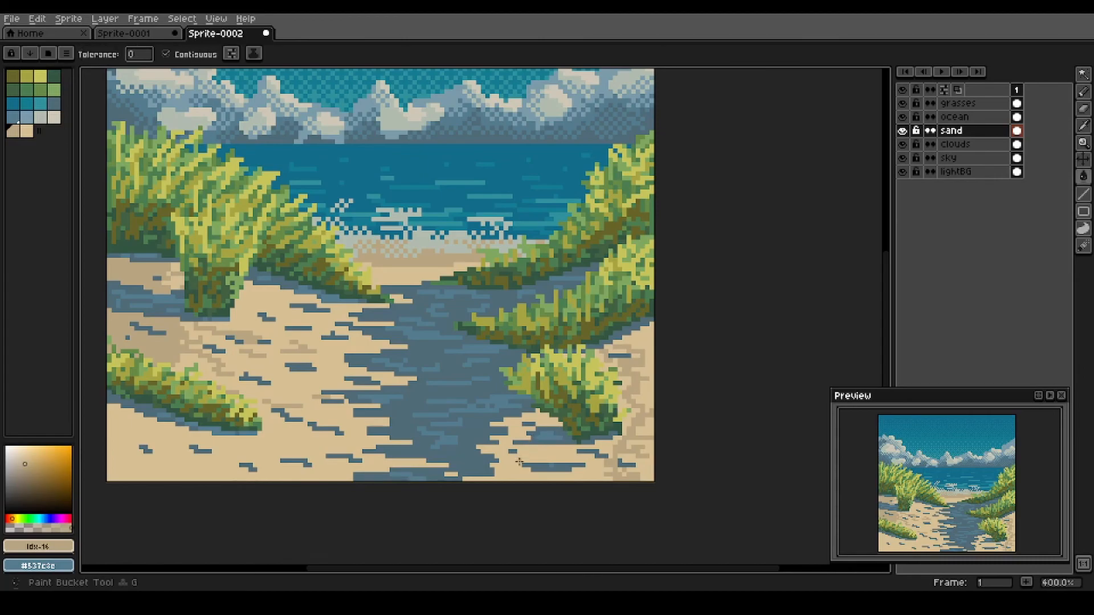
click(542, 458)
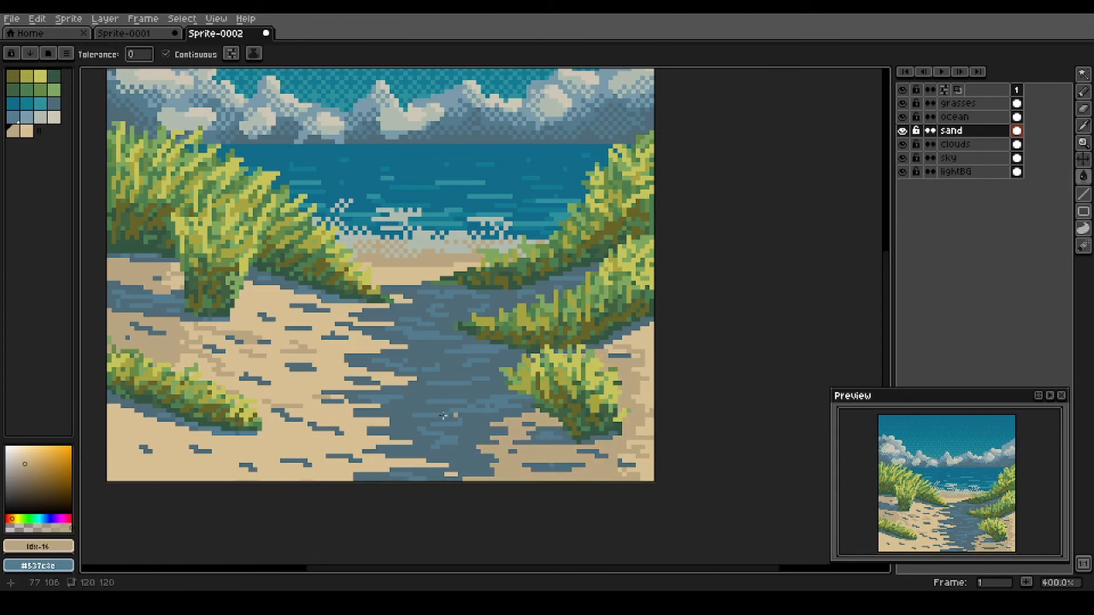
- Sample the light sand colour #d6bf93 and add short ripple marks over the darker sand at the lower right and above the lower-left clump
alt+click(288, 437)
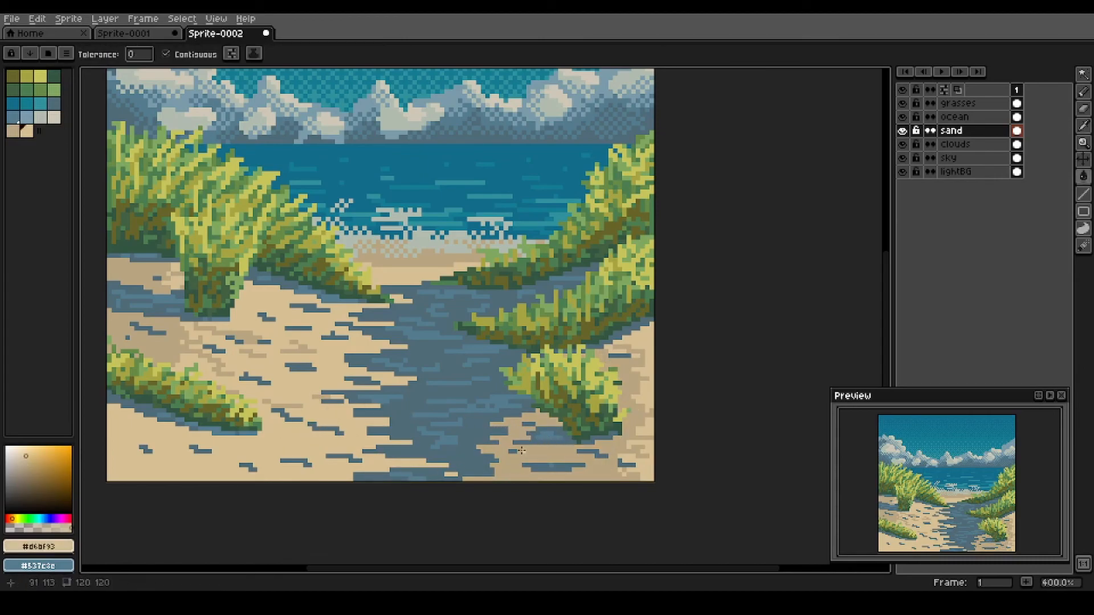
click(522, 451)
key(ctrl+z)
key(b)
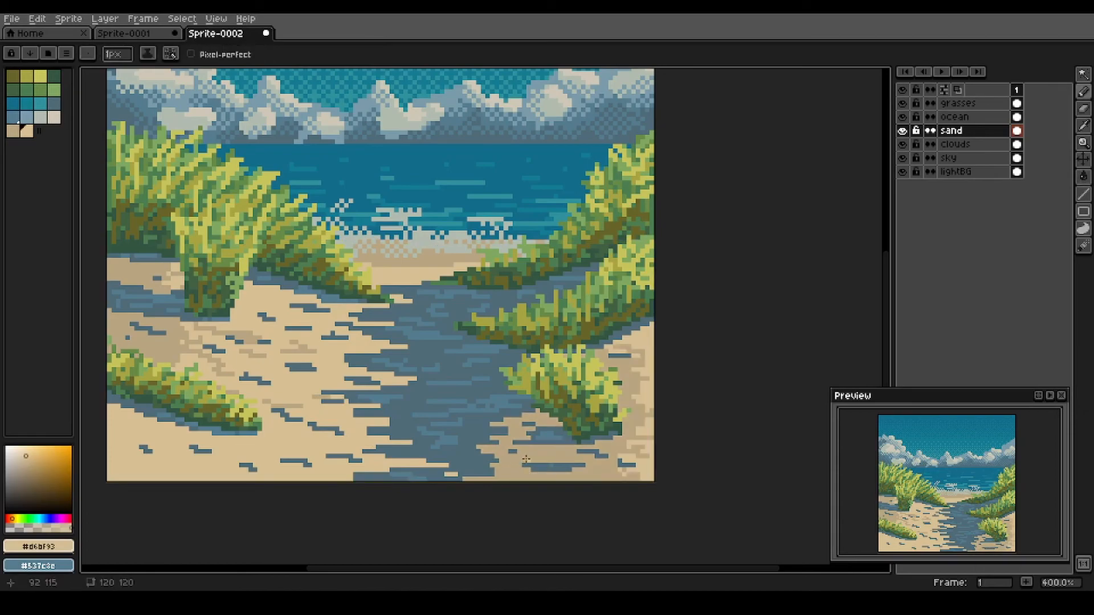
mouse_move(504, 471)
mouse_down()
mouse_move(603, 475)
mouse_move(541, 457)
mouse_up()
click(602, 476)
click(553, 420)
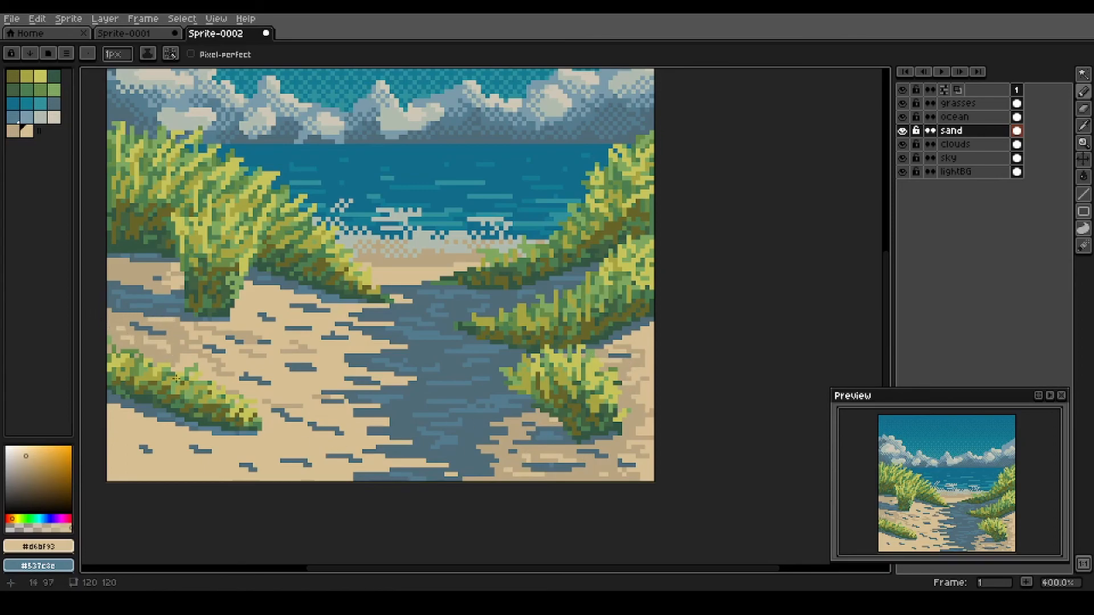
- Sample the darker sand colour, draw a ragged edge below the lower-left clump, and fill the bottom-left corner of the sand with it
alt+click(202, 355)
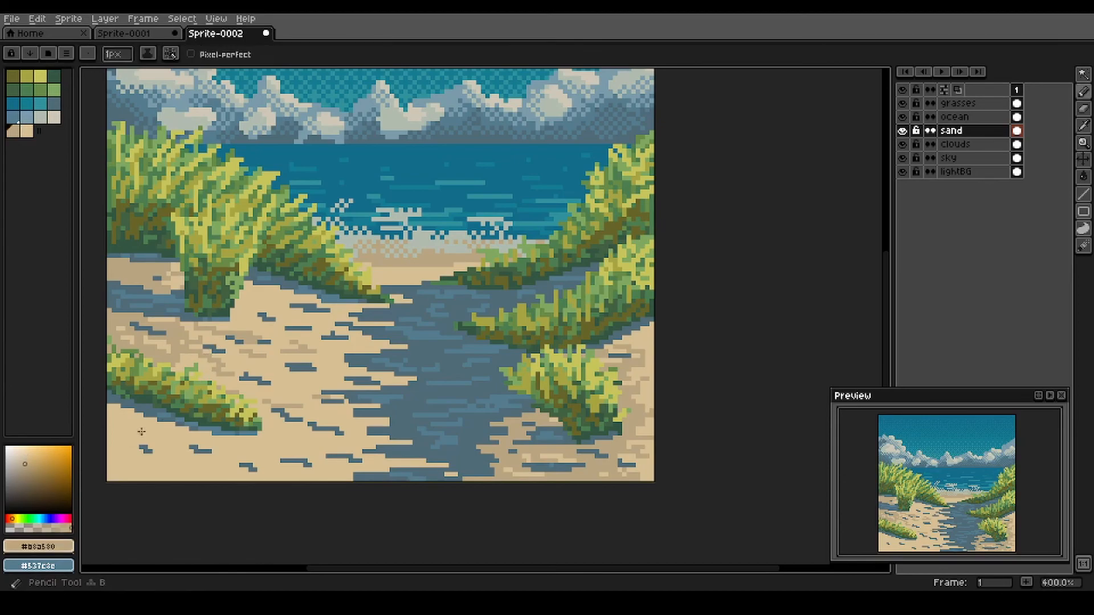
mouse_move(171, 425)
mouse_down()
mouse_move(185, 430)
mouse_move(168, 436)
mouse_move(183, 462)
mouse_move(230, 479)
mouse_move(215, 475)
mouse_up()
key(g)
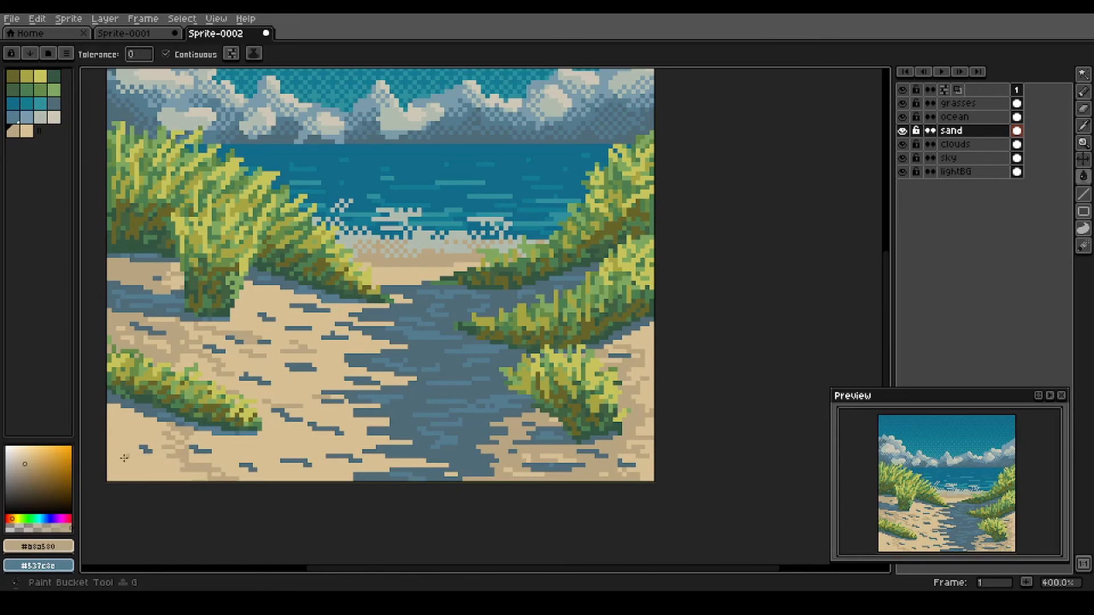
click(120, 462)
- Sample the light sand colour #d6bf93 and streak short ripple marks across the darker sand in the bottom-left corner
key(b)
alt+click(231, 457)
drag(185, 457, 135, 467)
mouse_move(113, 429)
mouse_down()
mouse_move(161, 434)
mouse_move(125, 418)
mouse_move(143, 455)
mouse_up()
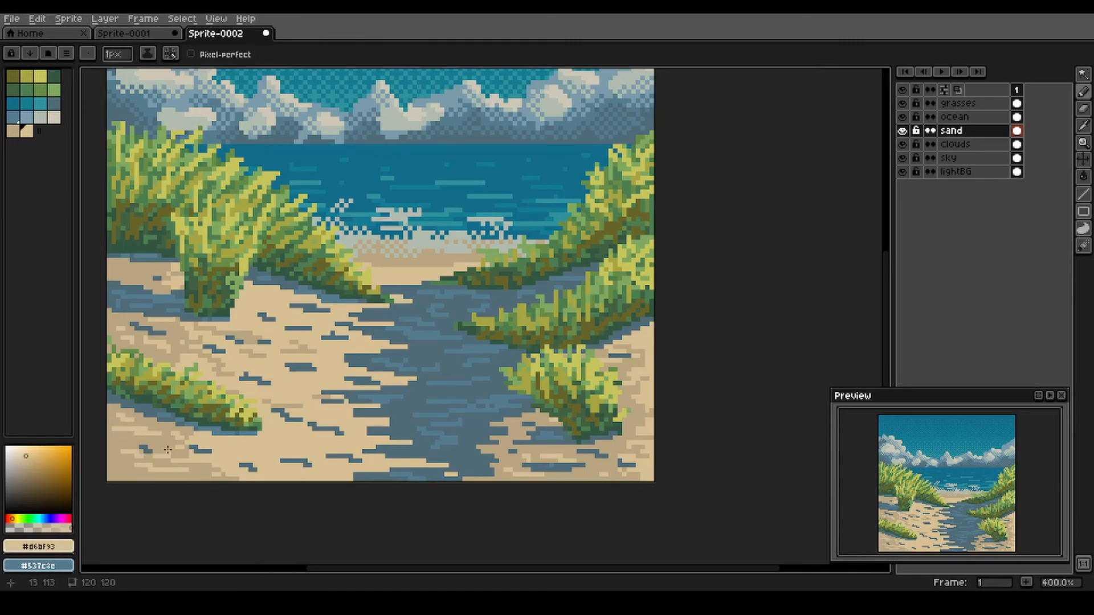
scroll(370, 352, down, 1)
key(h)
mouse_move(357, 315)
mouse_down()
mouse_move(420, 369)
mouse_move(476, 388)
mouse_up()
key(b)
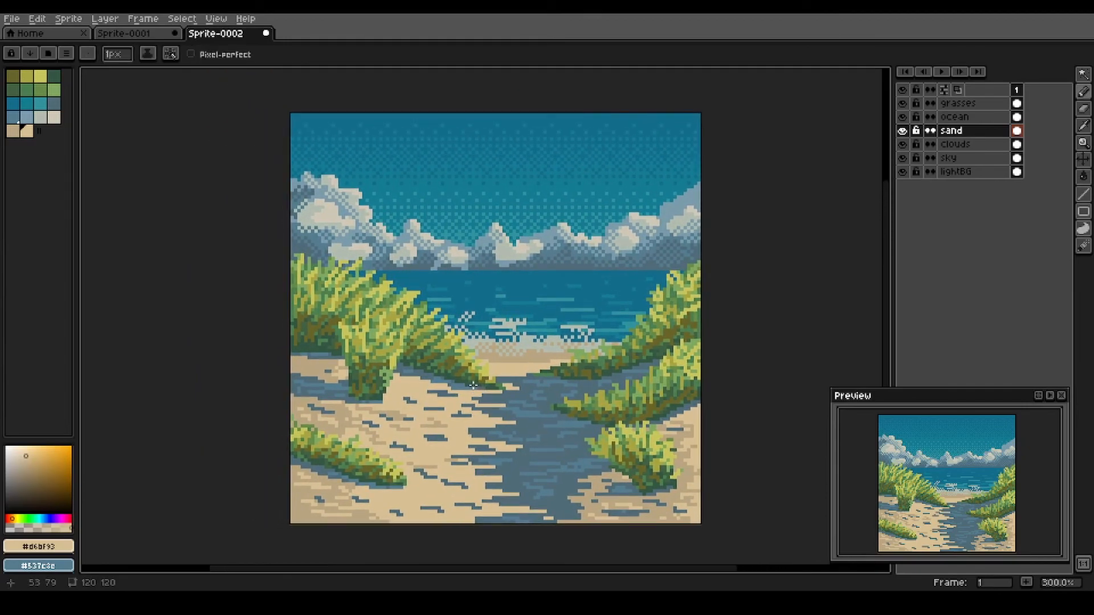